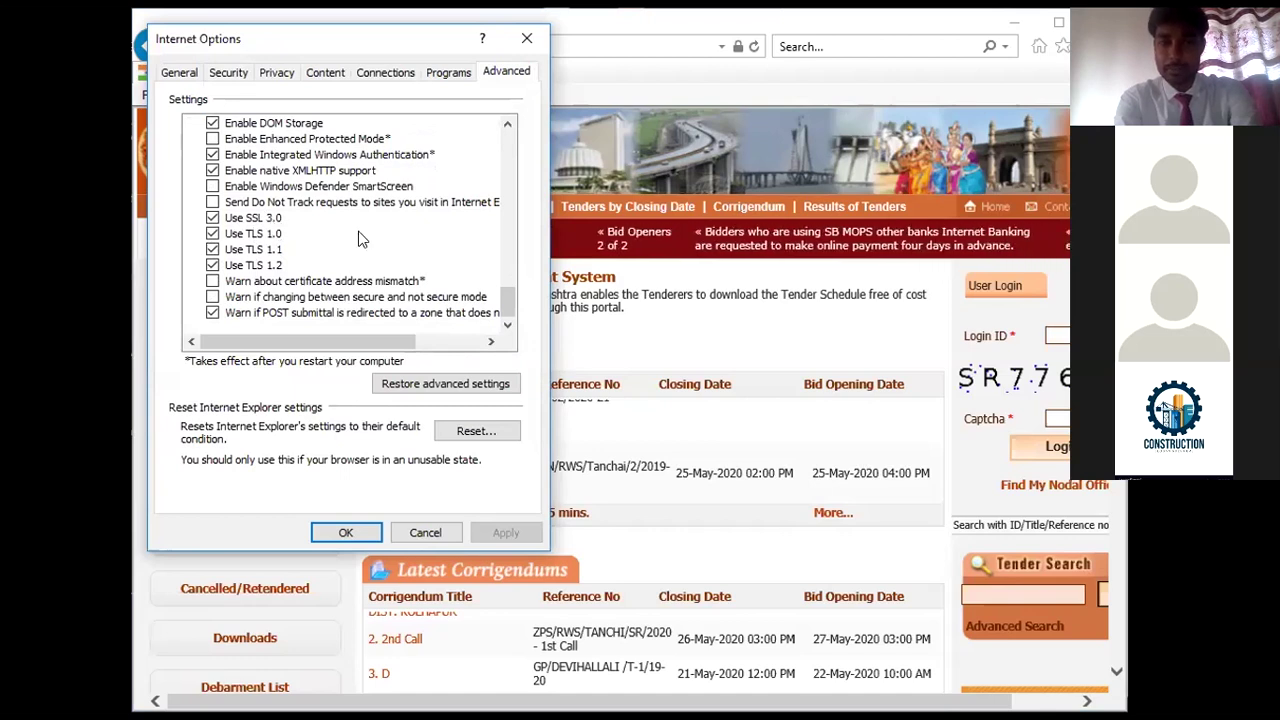
Save the Internet Options with SSL 3.0 and TLS 1.0, 1.1 and 1.2 enabled
click(346, 533)
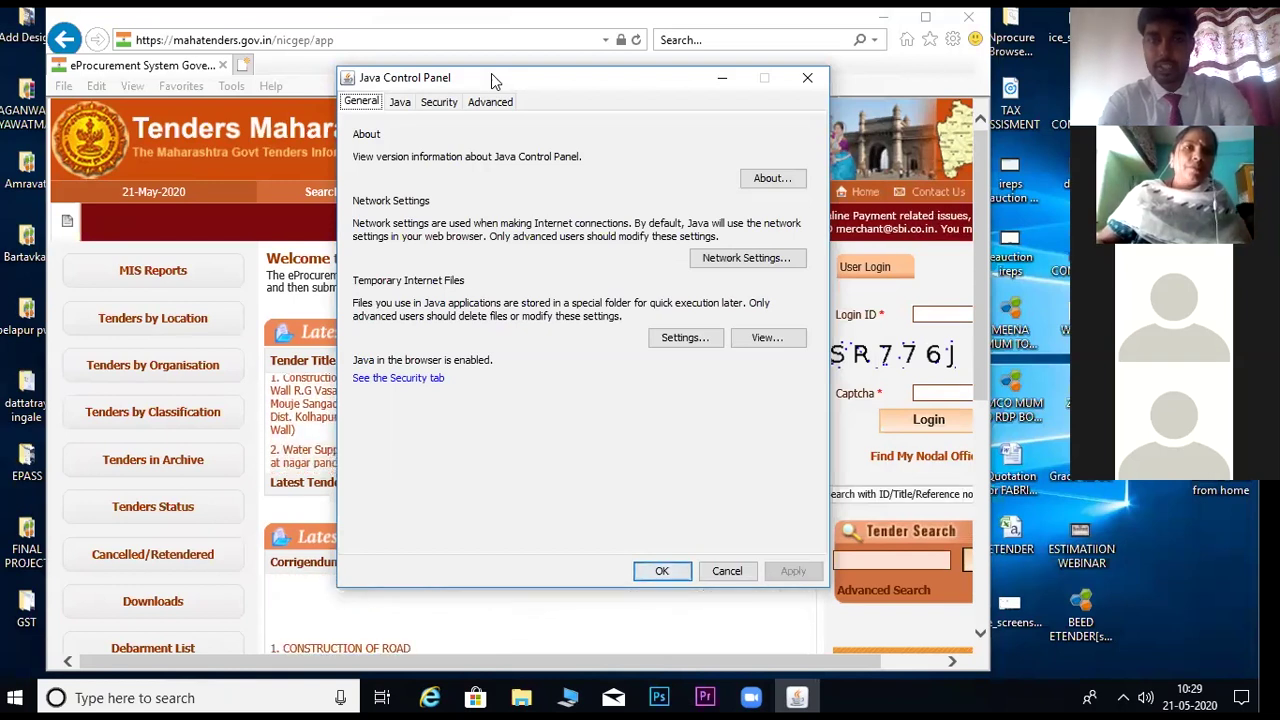
mouse_move(519, 77)
mouse_down()
mouse_move(525, 86)
mouse_move(515, 63)
mouse_up()
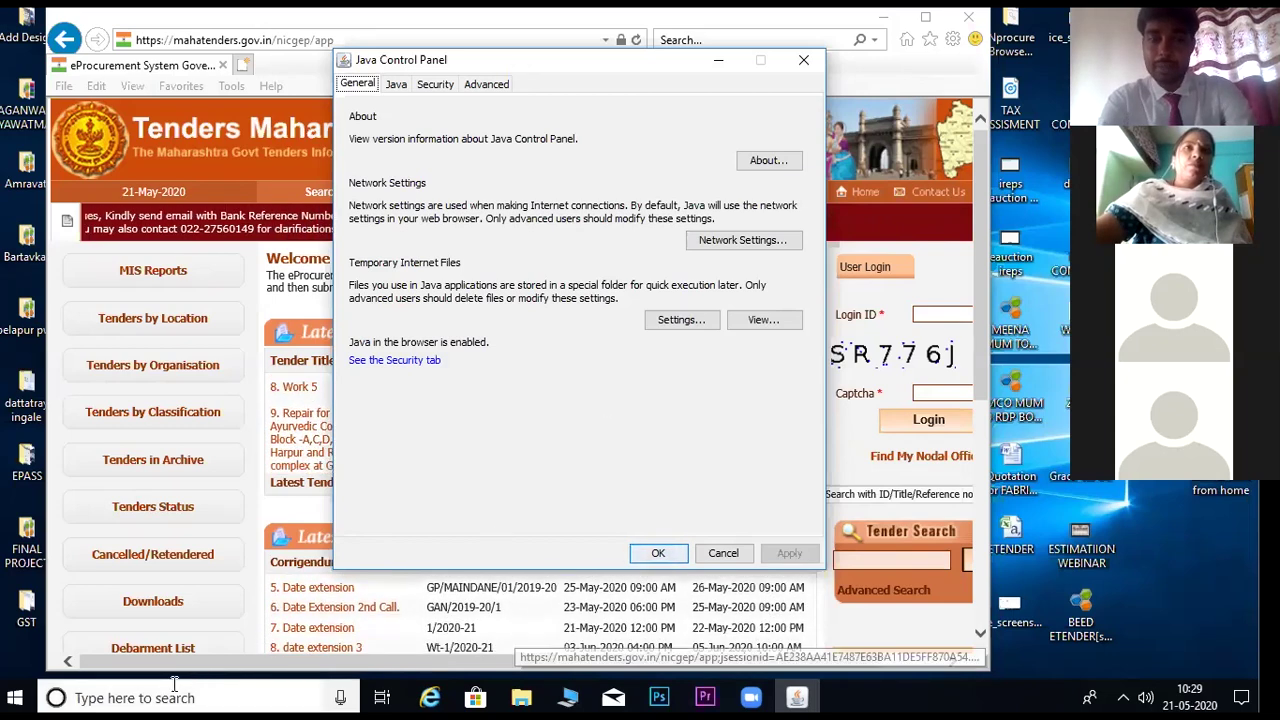
click(723, 553)
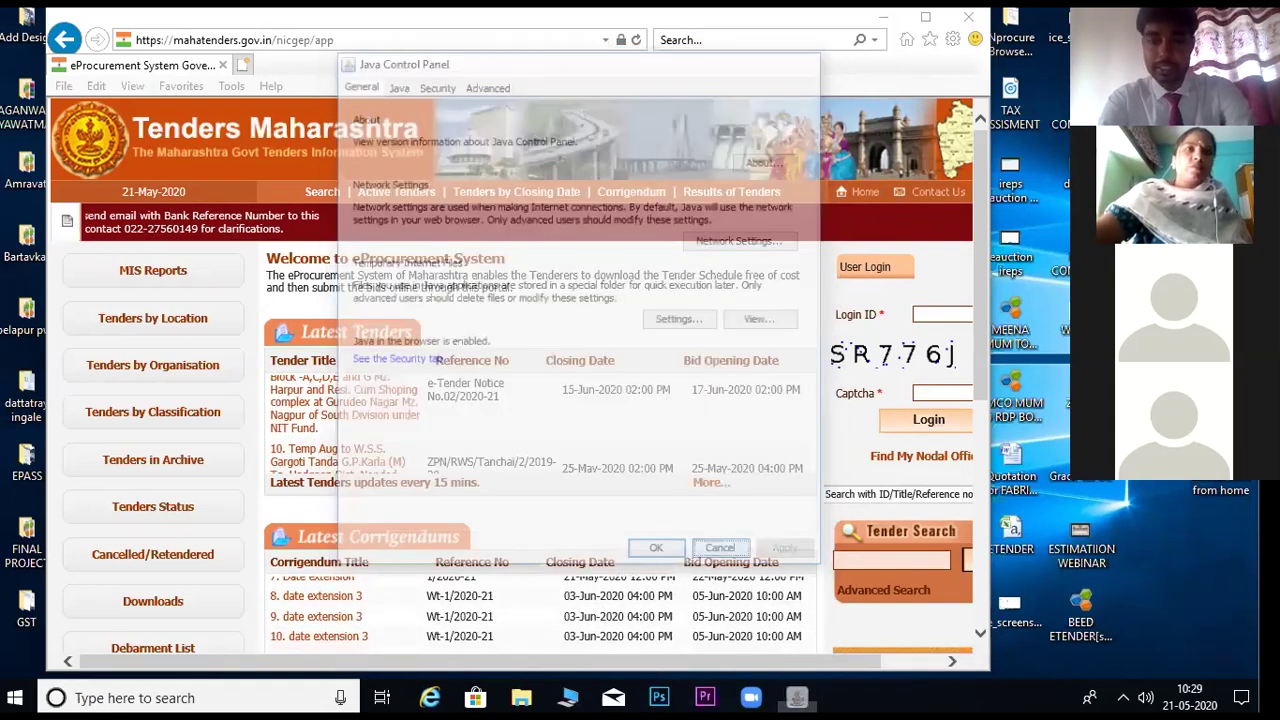
Search Windows for 'control' and bring up Control Panel's All Control Panel Items view
click(200, 697)
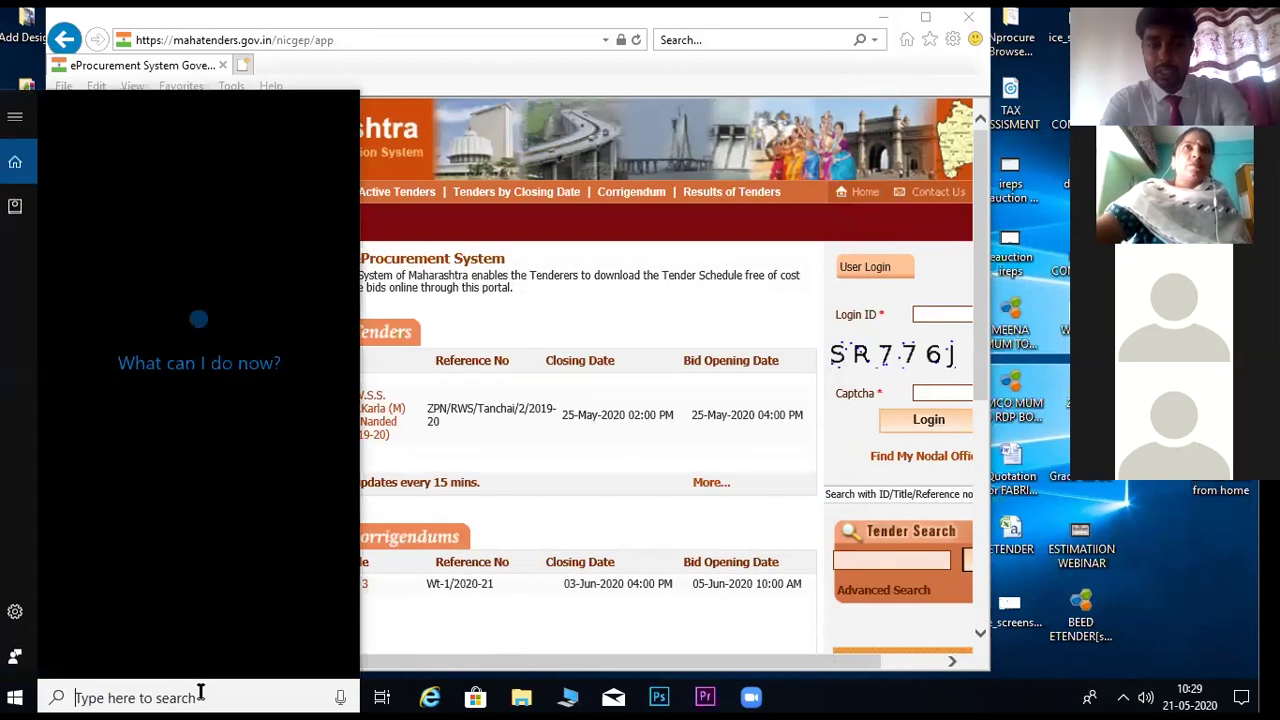
text(control)
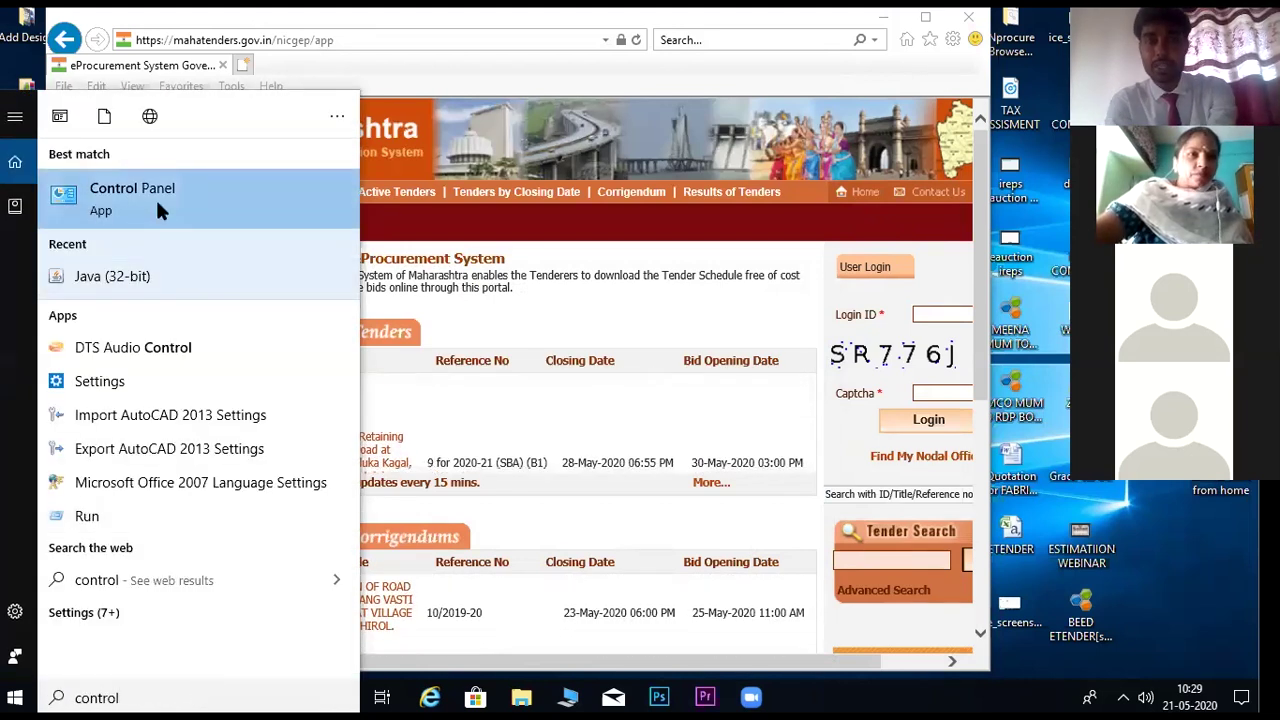
click(167, 197)
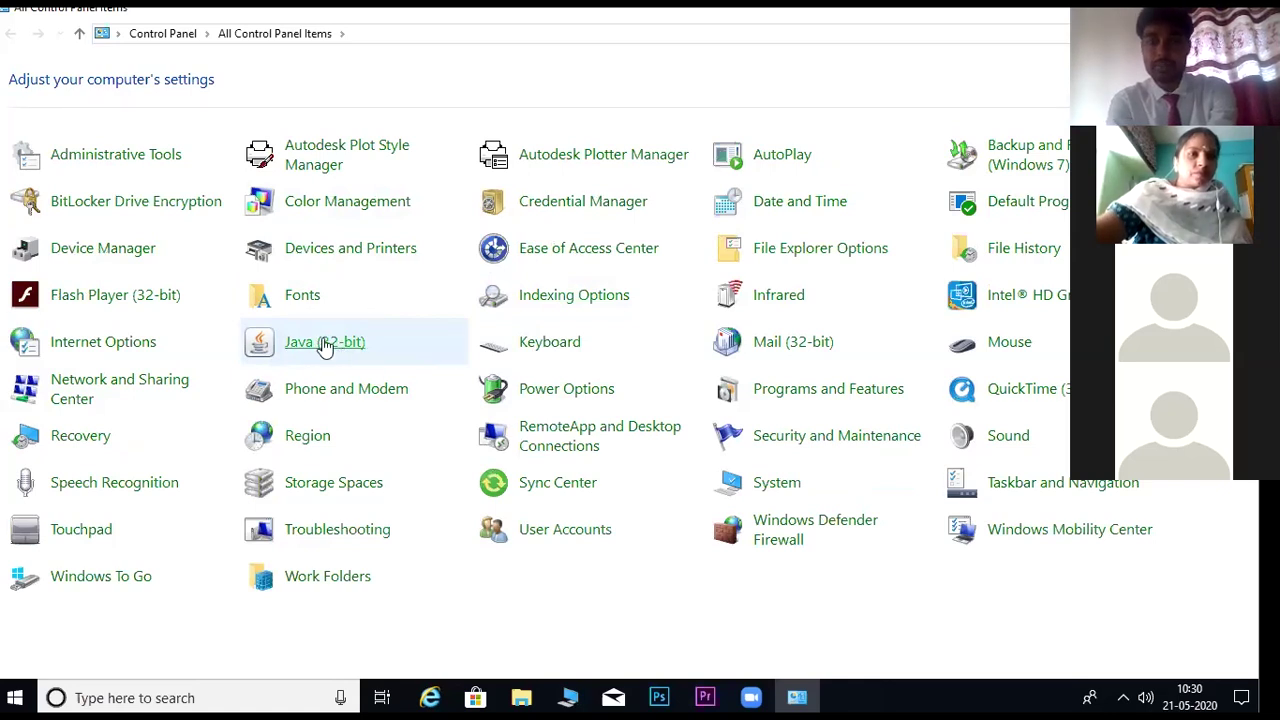
Launch Java (32-bit) from Control Panel and confirm it is Version 8 Update 161
click(323, 343)
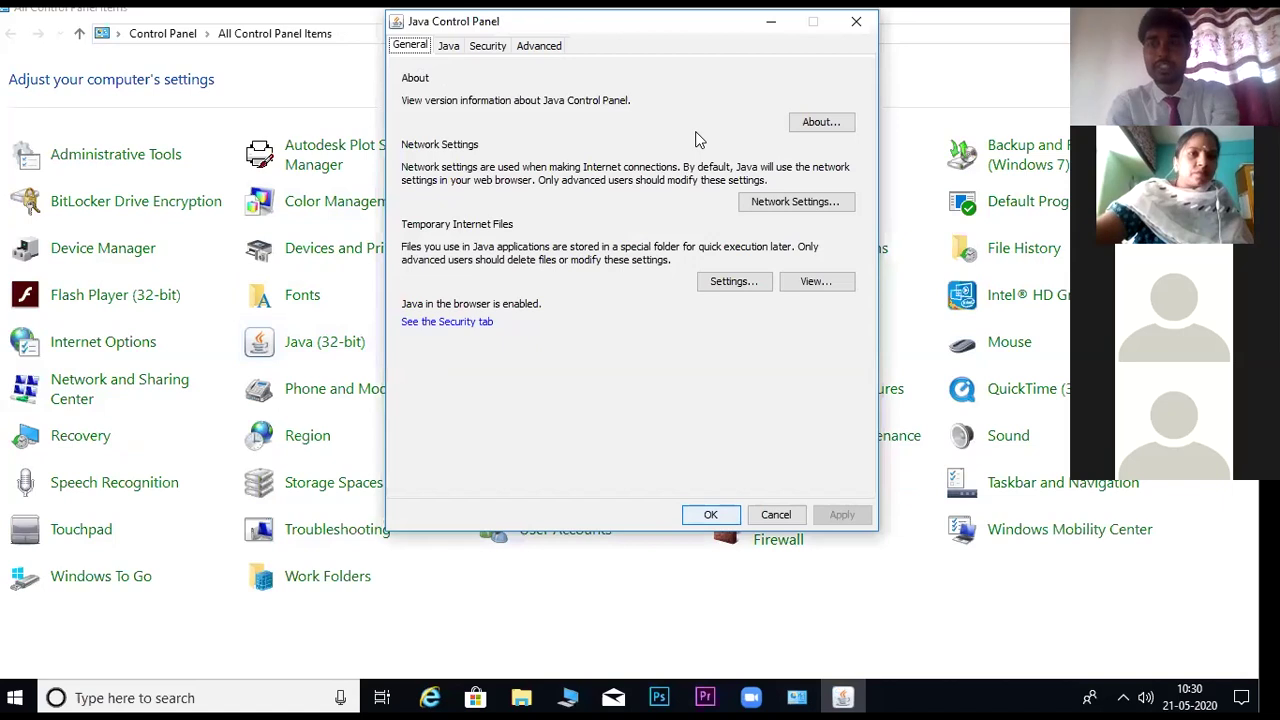
click(822, 130)
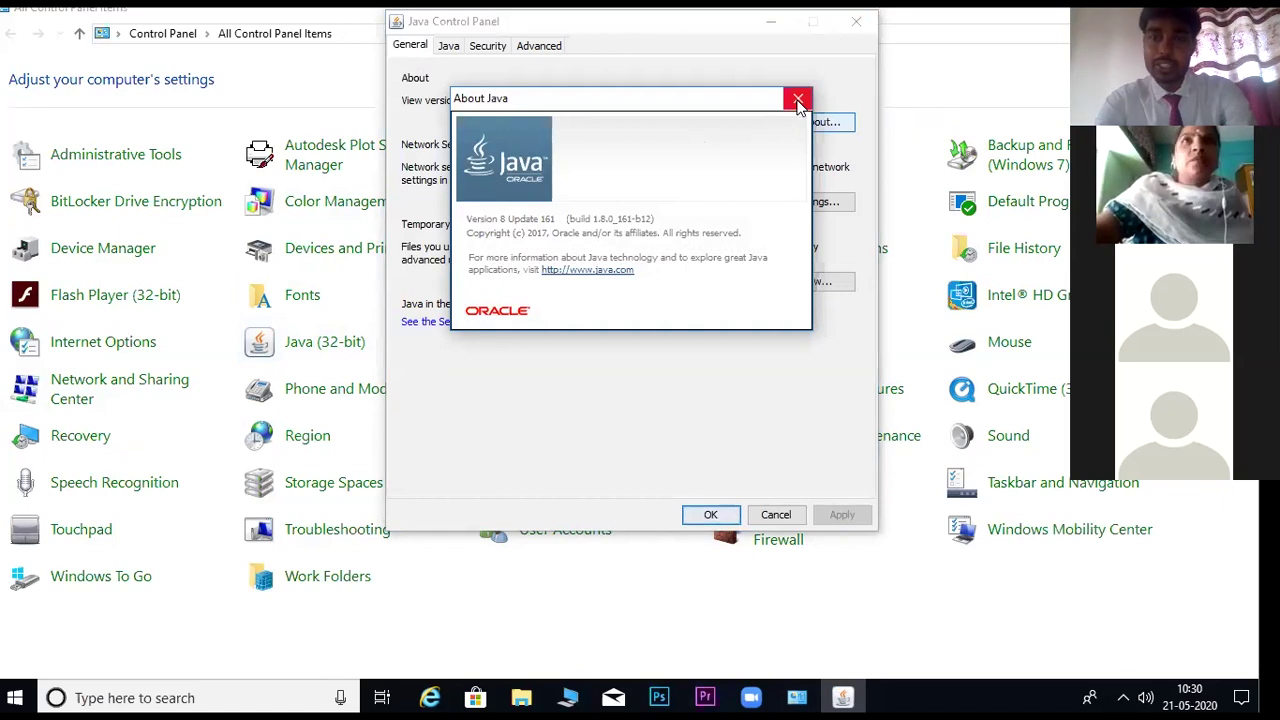
click(798, 102)
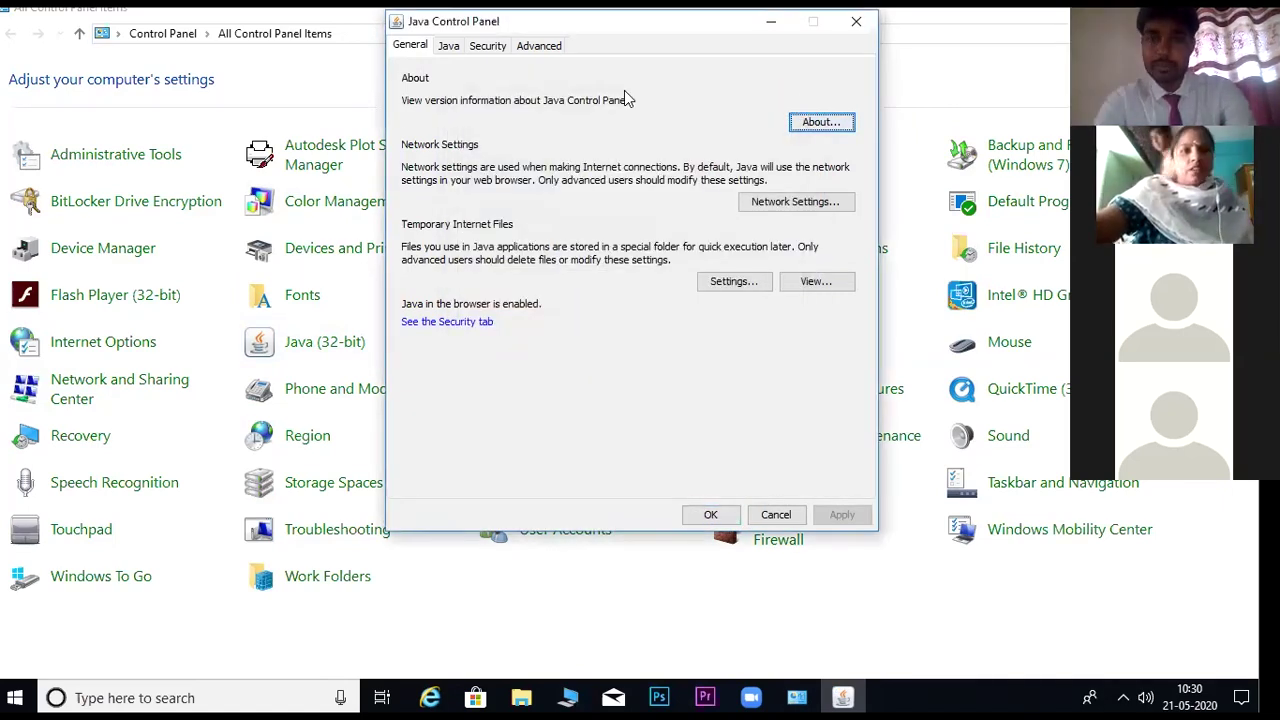
Review the Java runtime list showing 1.8.0_161 (x86) enabled, closing it without changes
click(448, 47)
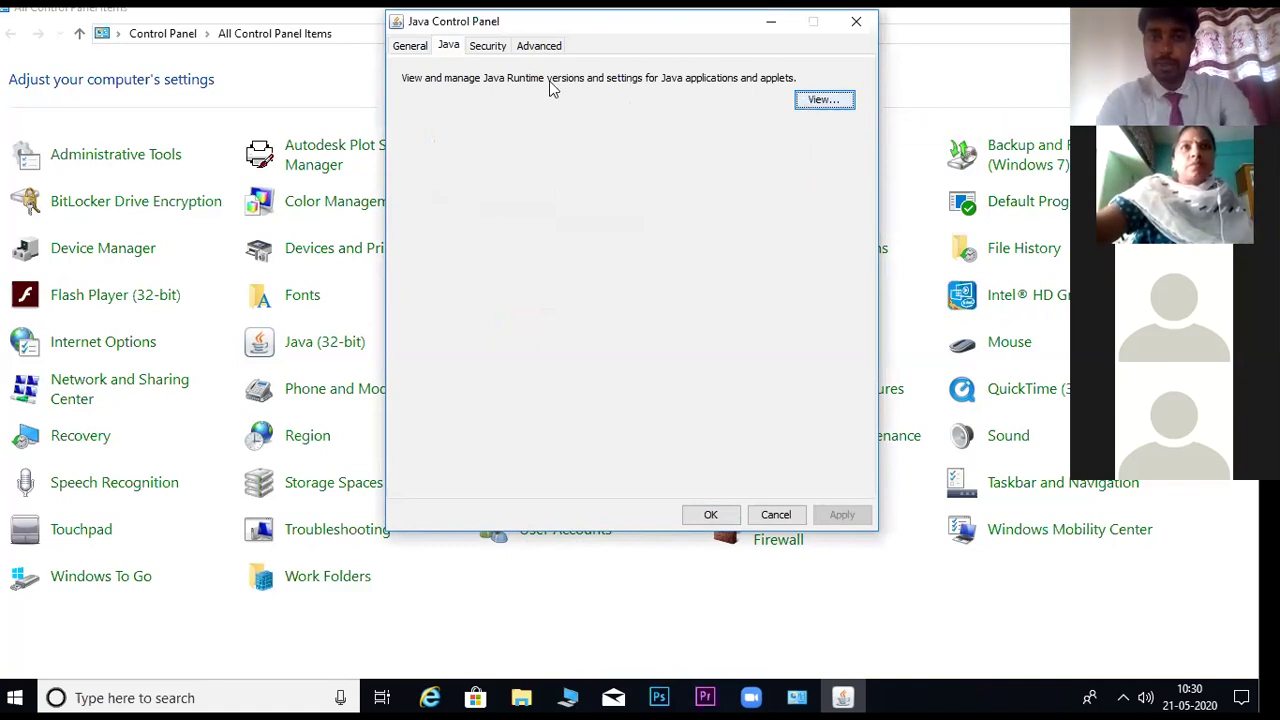
click(412, 48)
click(446, 50)
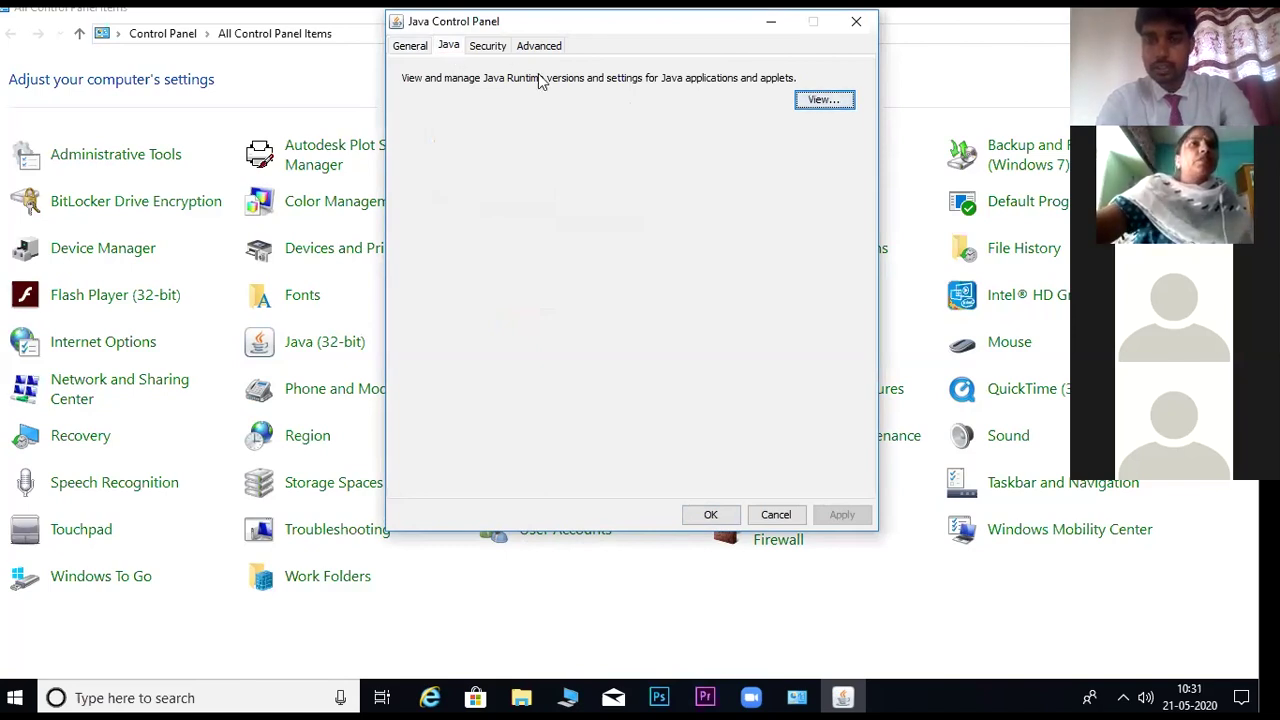
click(412, 48)
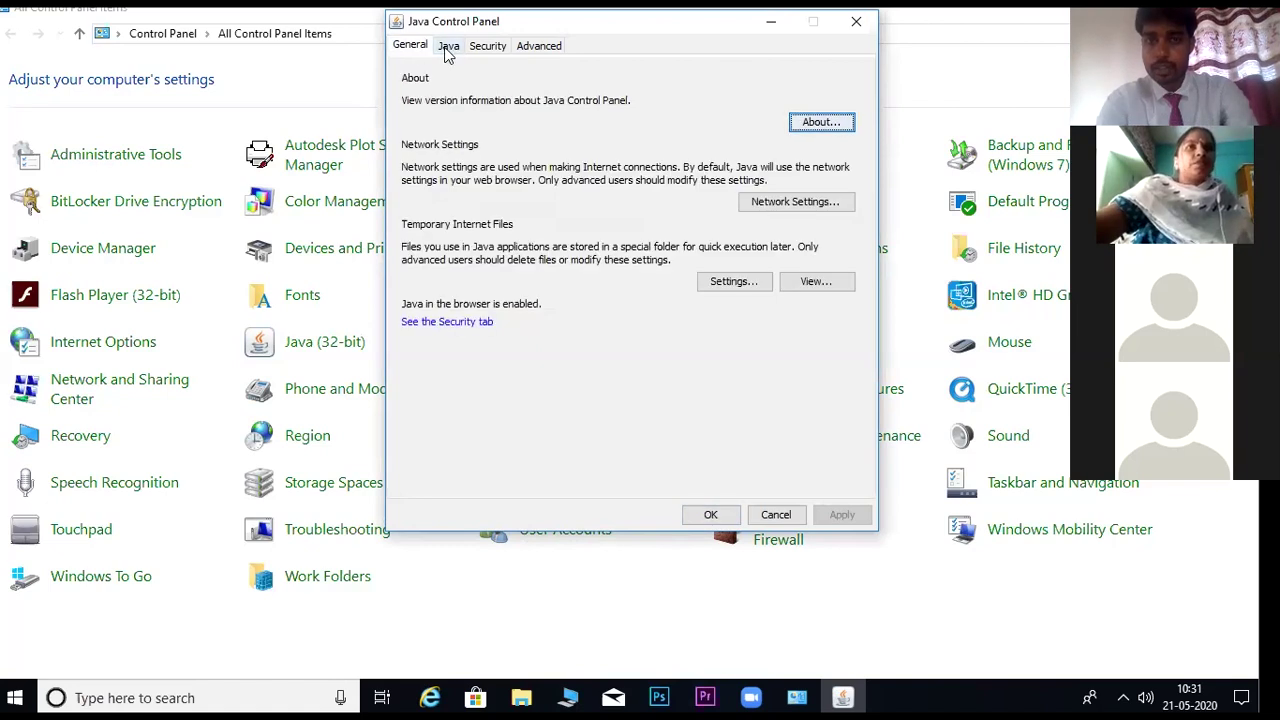
click(447, 52)
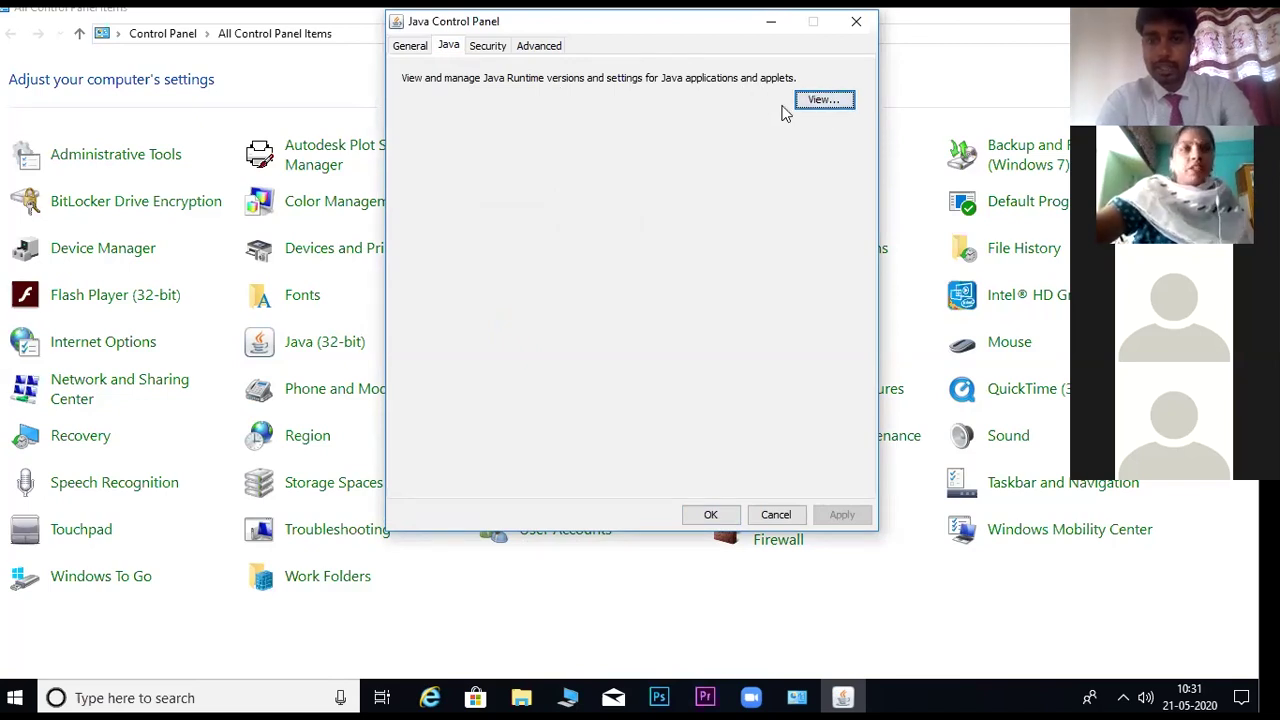
click(831, 107)
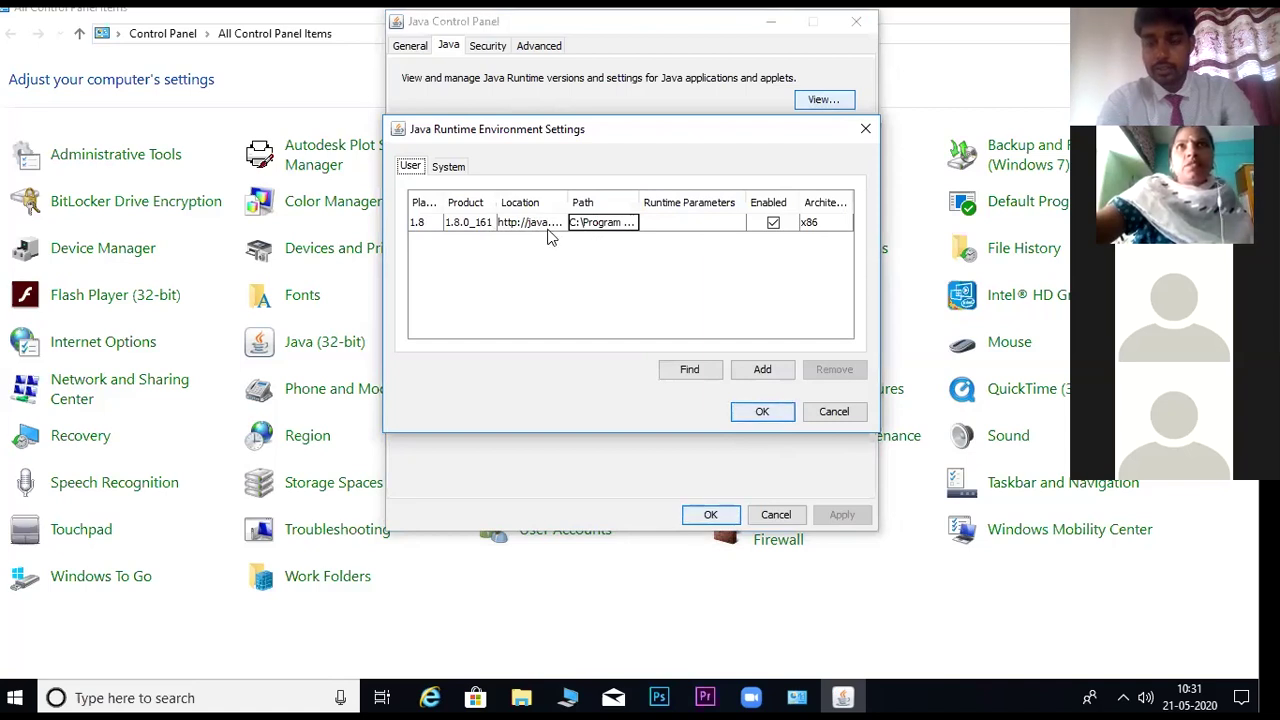
click(471, 221)
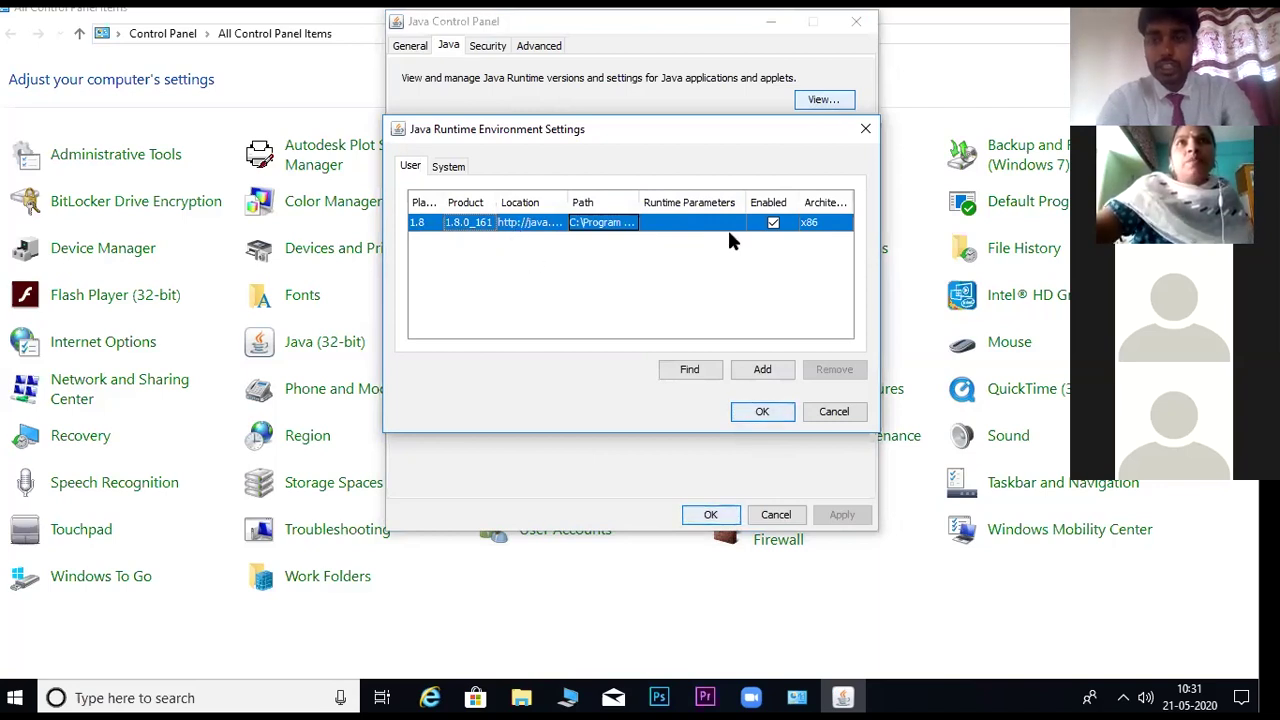
click(829, 410)
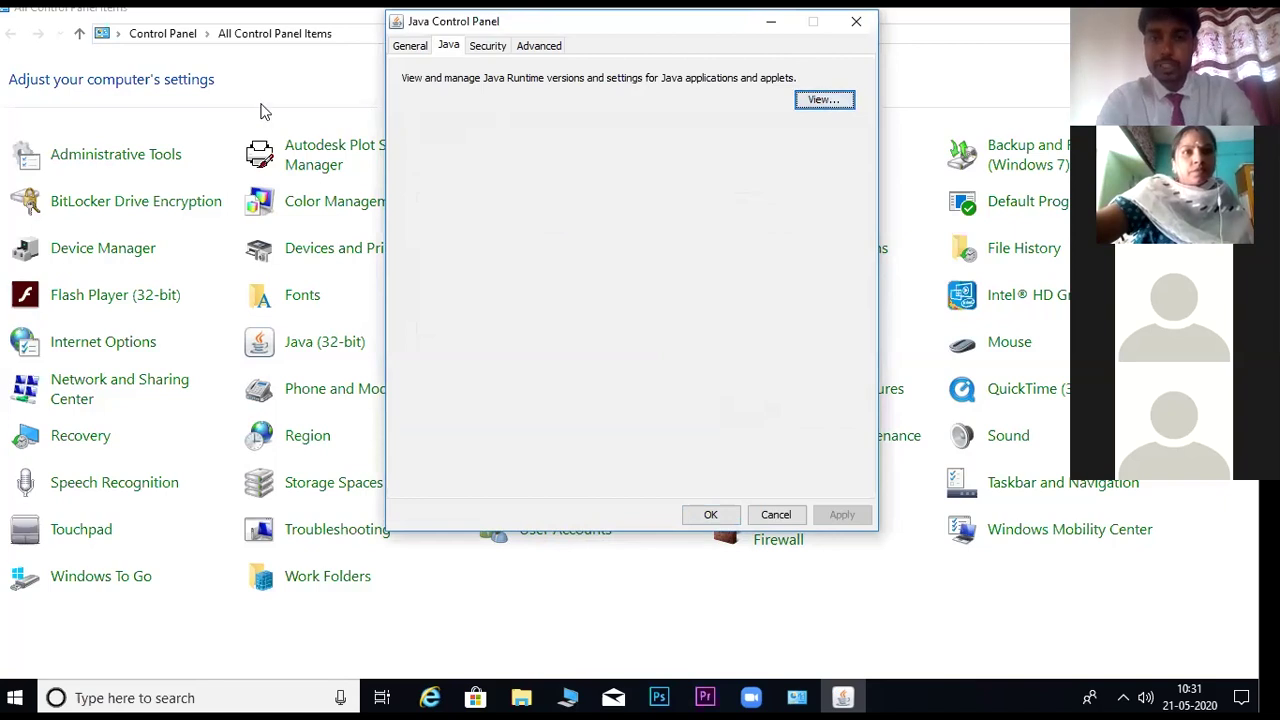
Show the Security tab with High security level and three exception sites listed
click(491, 47)
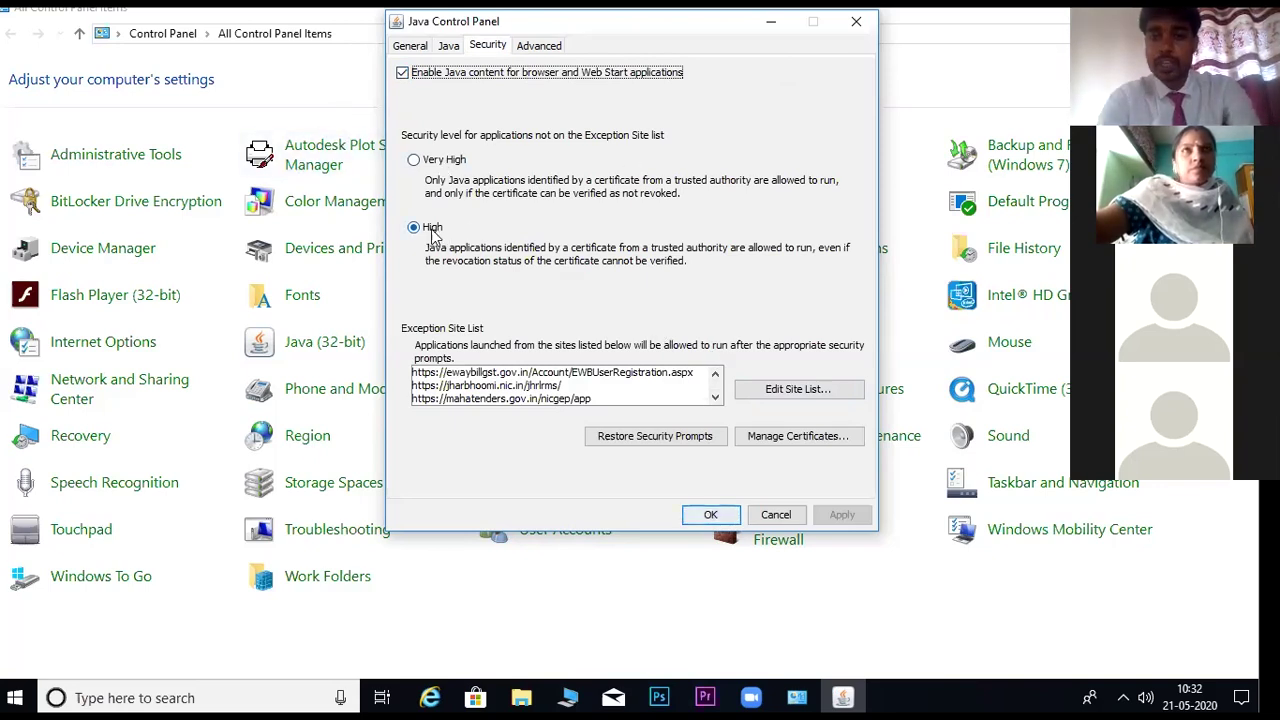
click(780, 392)
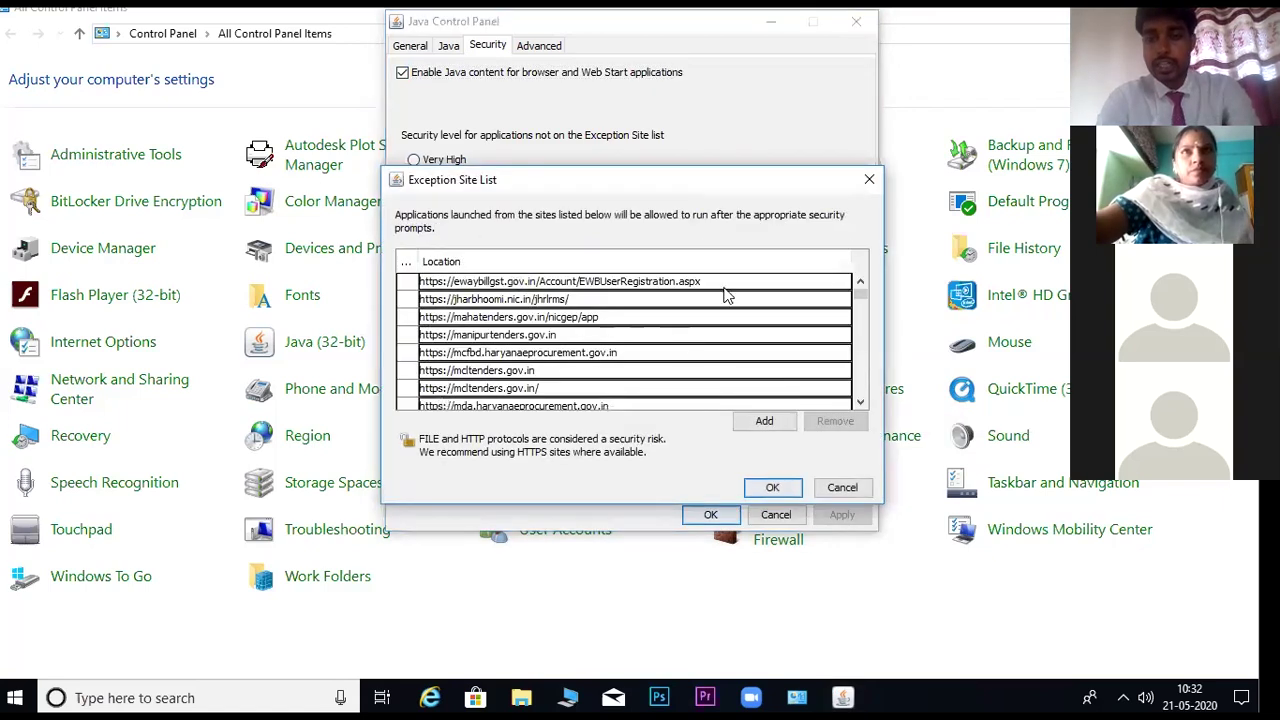
drag(866, 291, 862, 392)
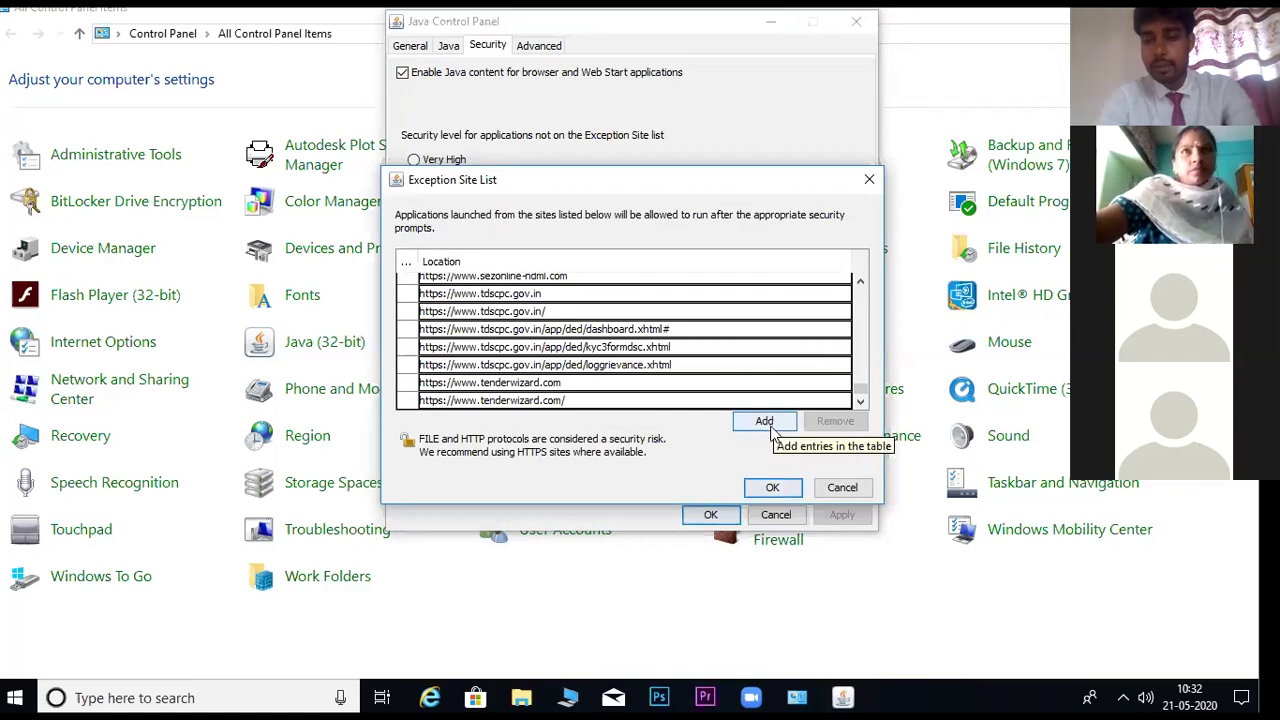
click(772, 420)
click(862, 401)
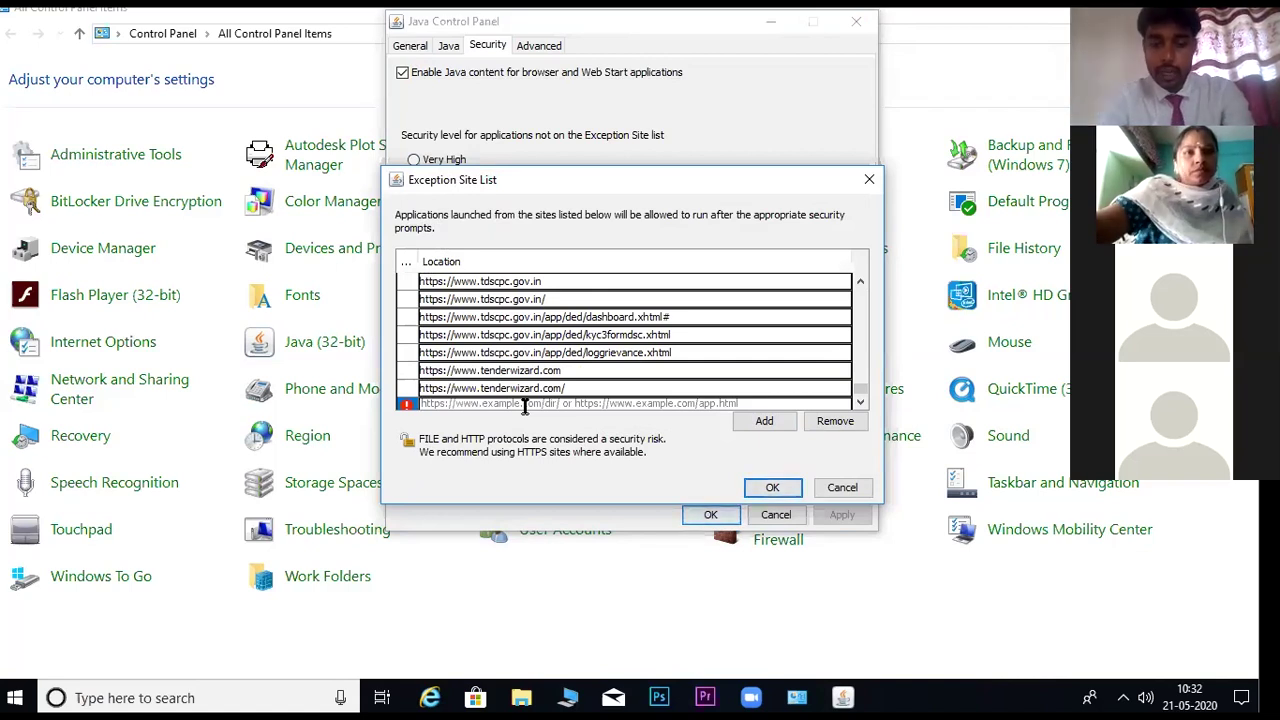
text(https://mahatenders.gov.in/nicgep/app)
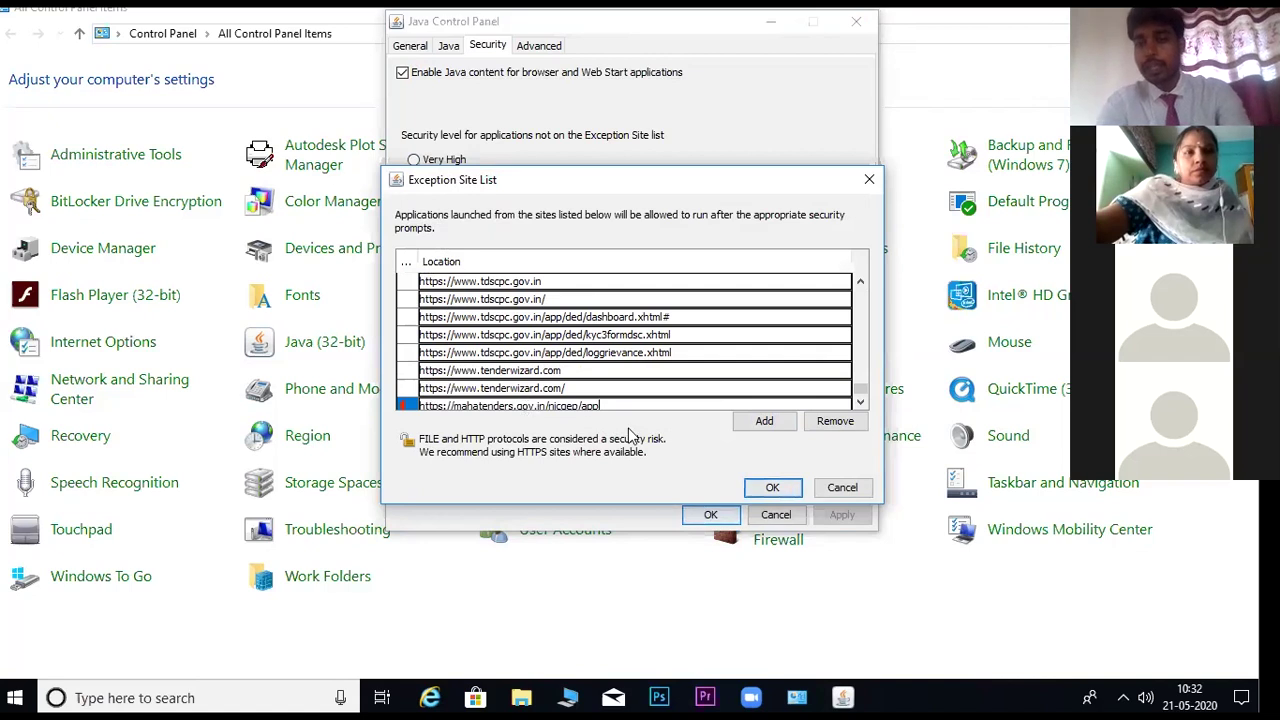
double_click(553, 405)
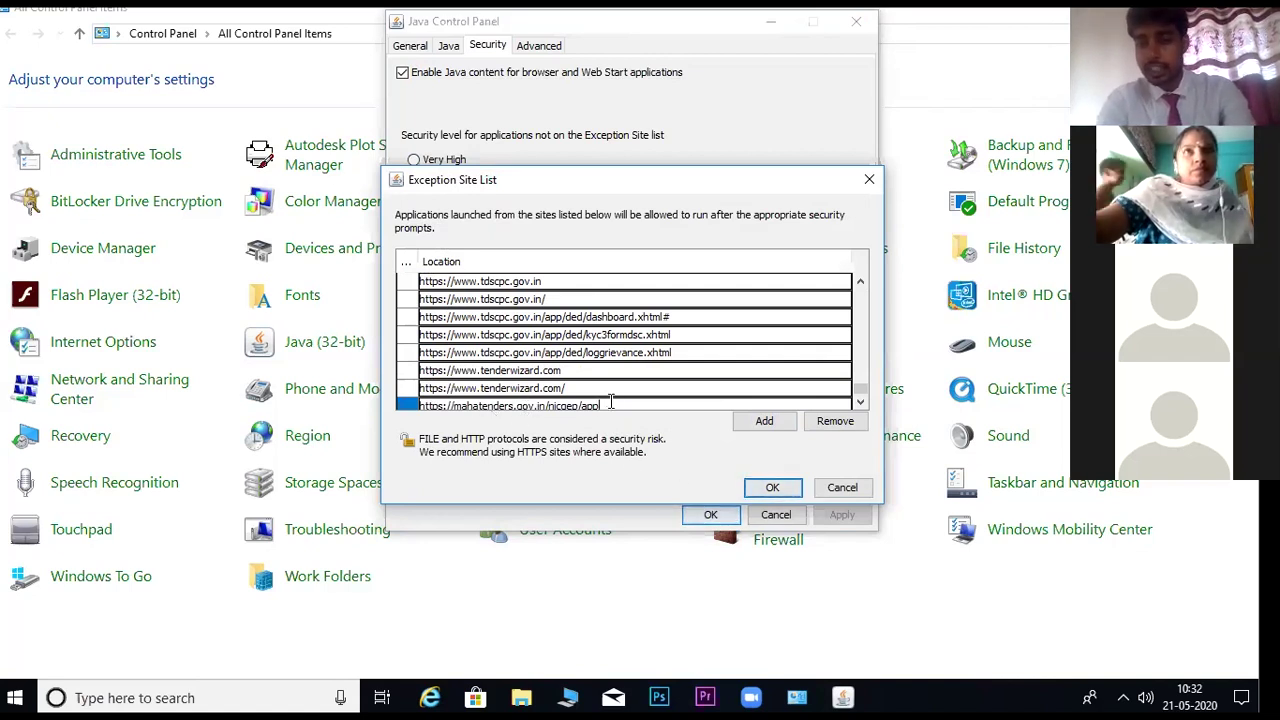
triple_click(553, 405)
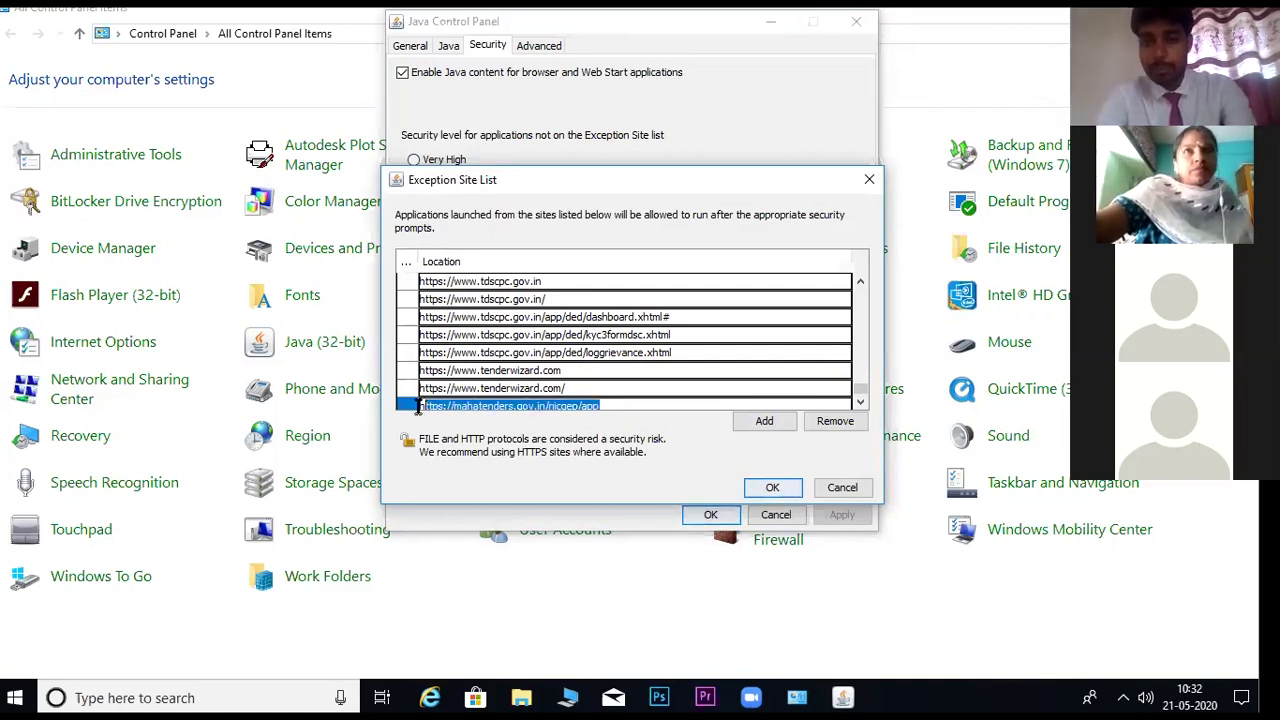
click(772, 488)
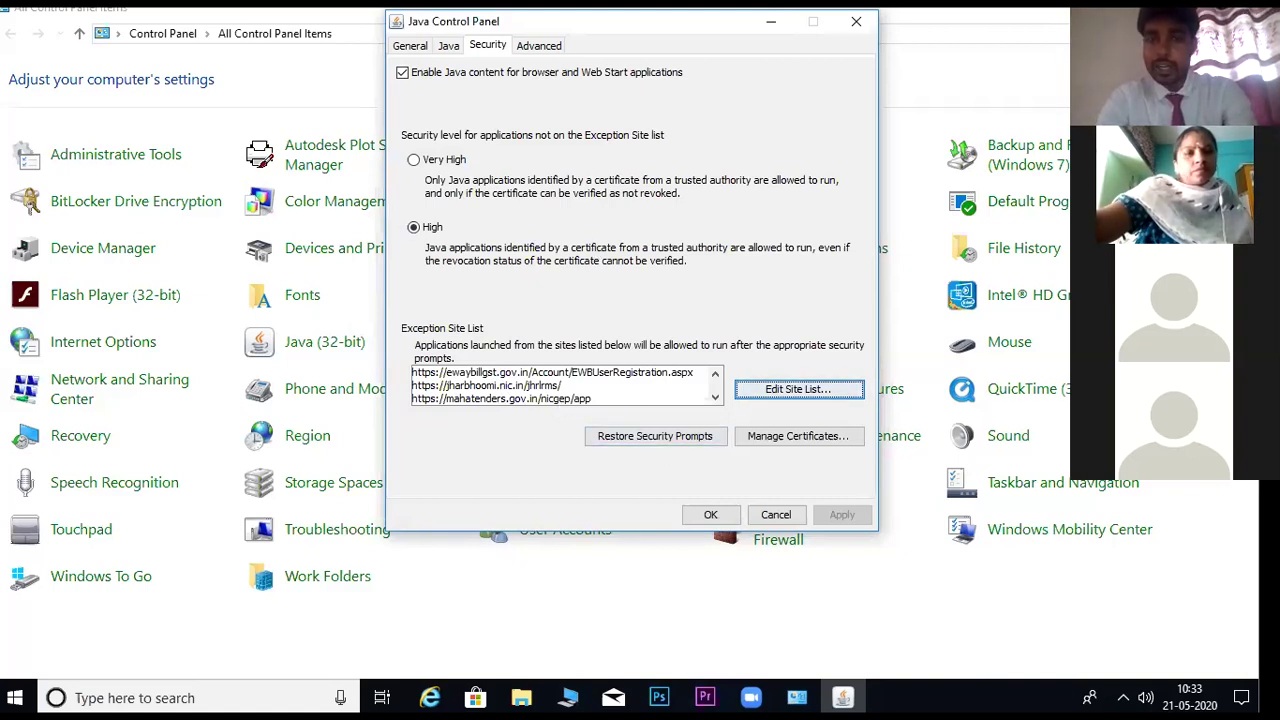
Verify TLS 1.0, 1.1 and 1.2 on the Advanced tab, then switch to Zoom and launch the voice assistant
click(535, 48)
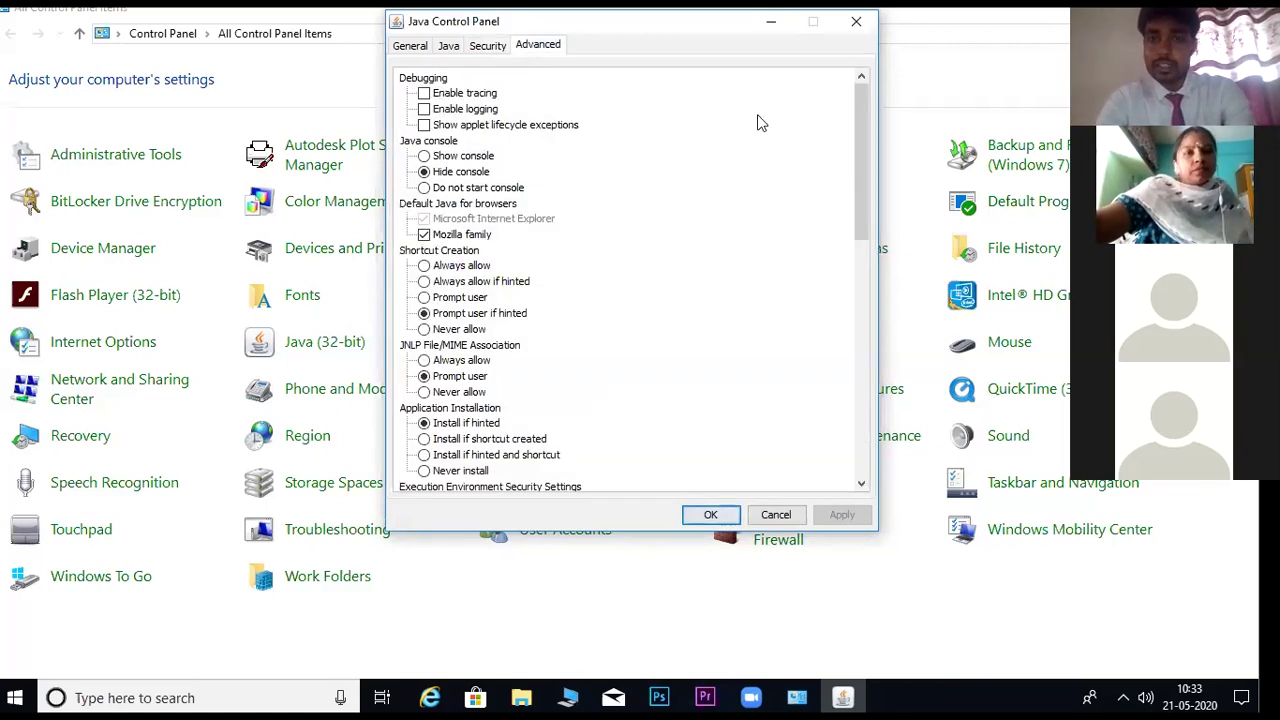
drag(865, 148, 843, 473)
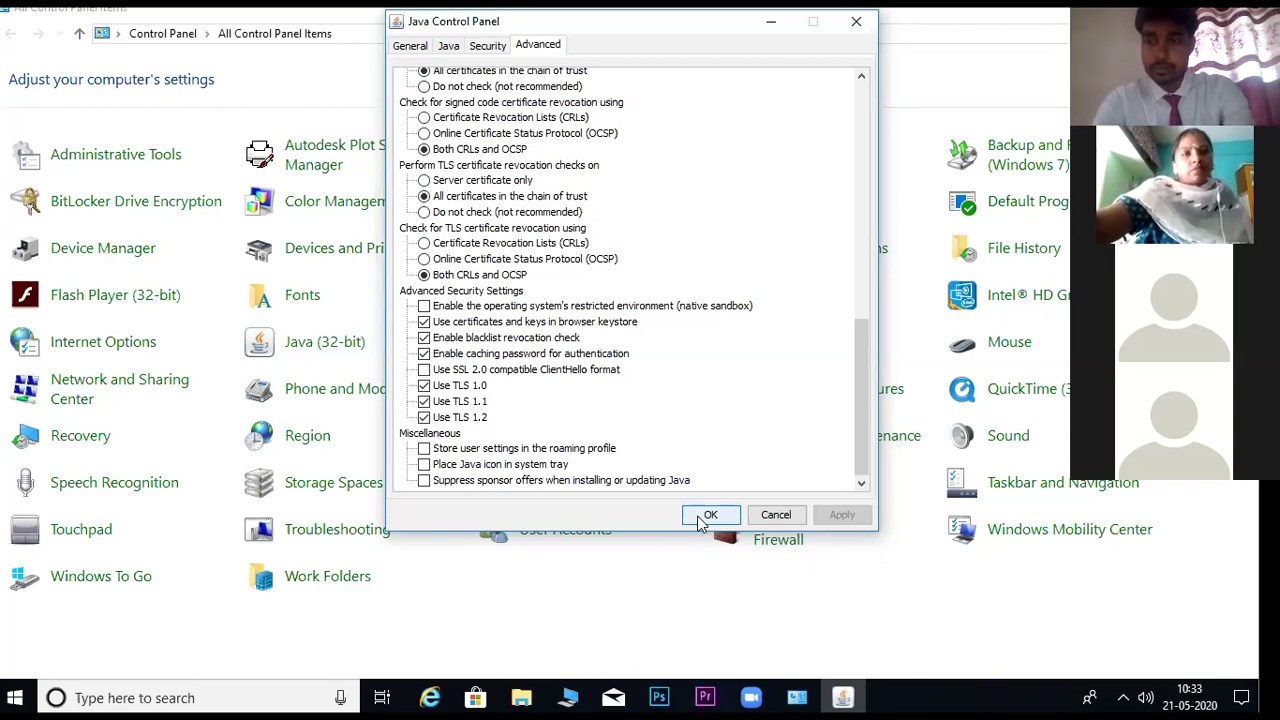
click(751, 697)
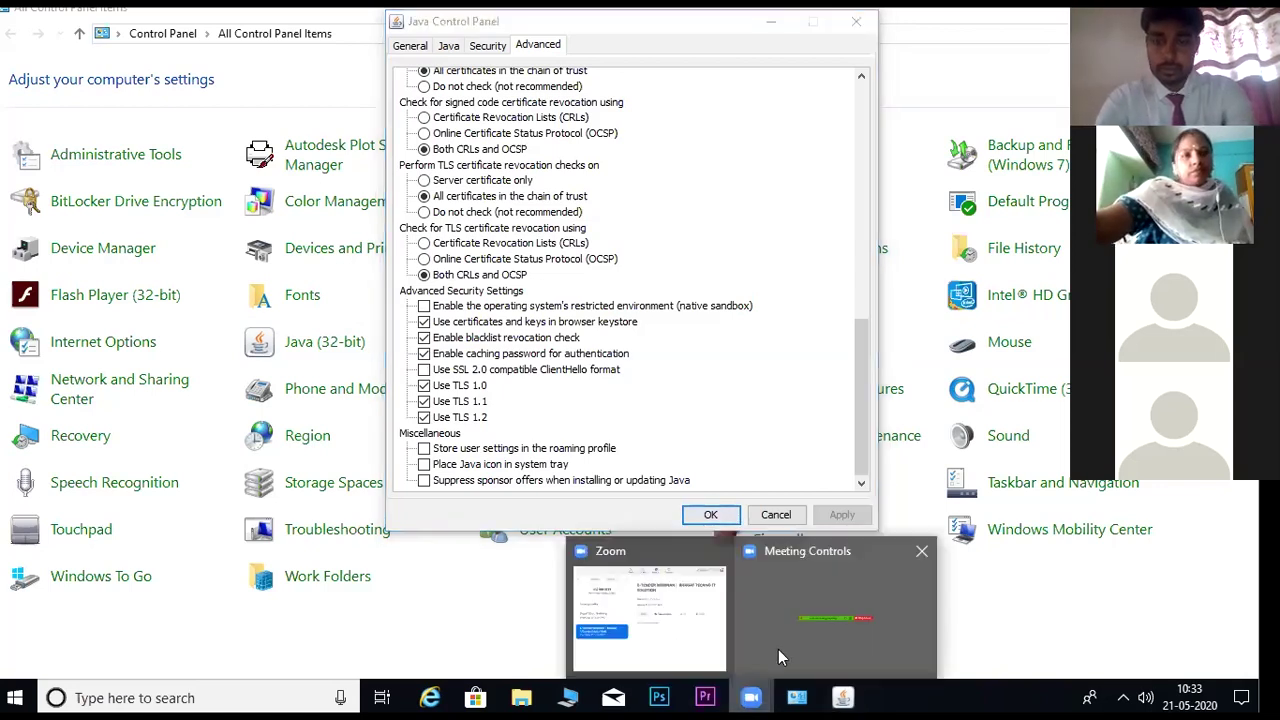
click(767, 623)
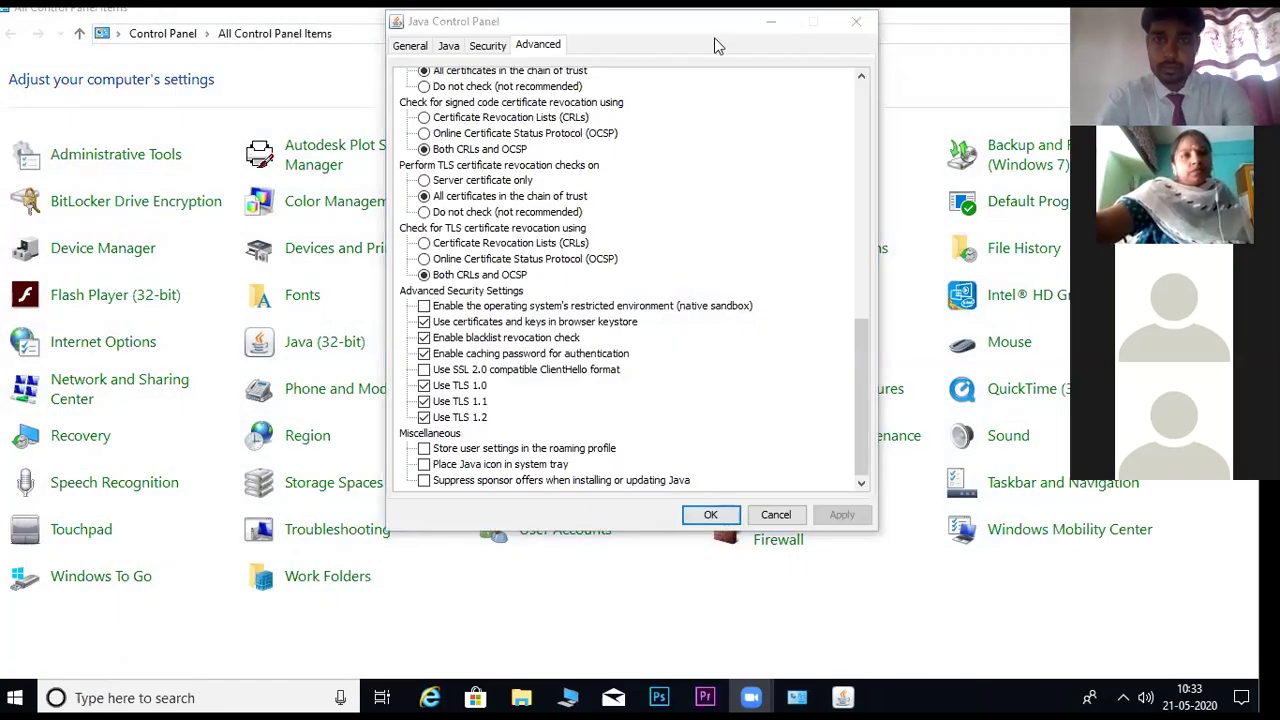
mouse_move(751, 697)
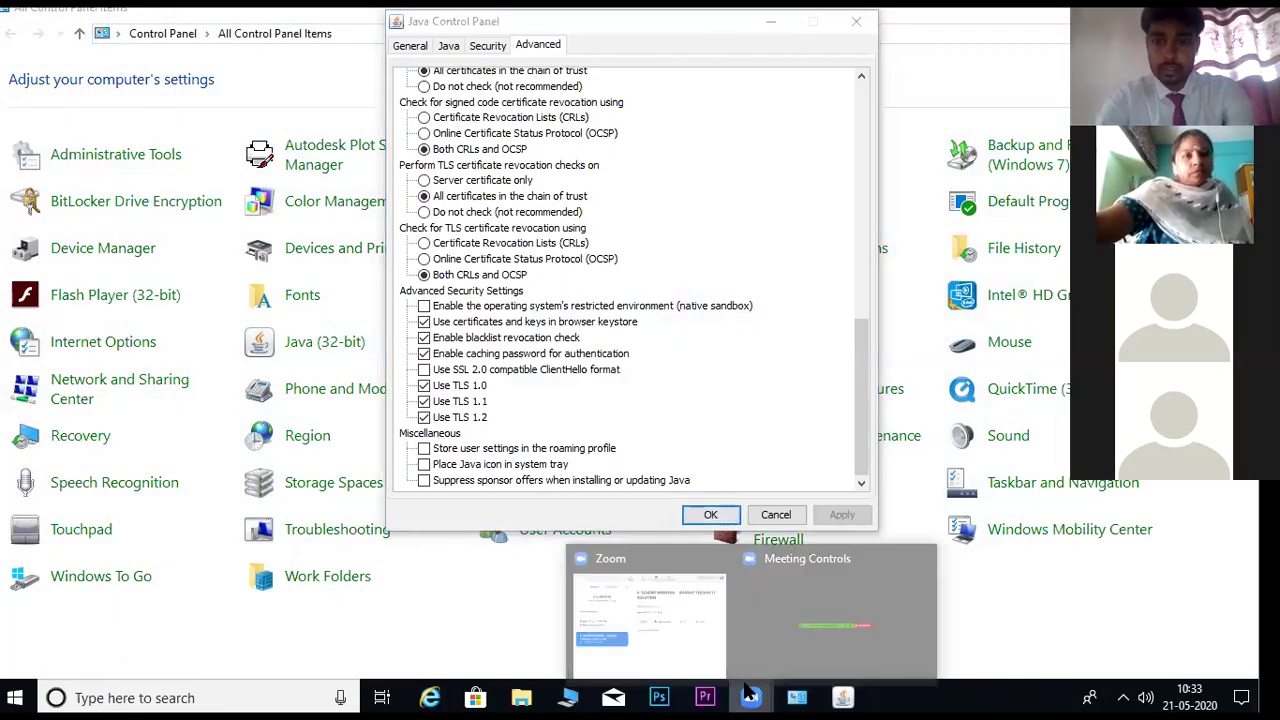
click(645, 645)
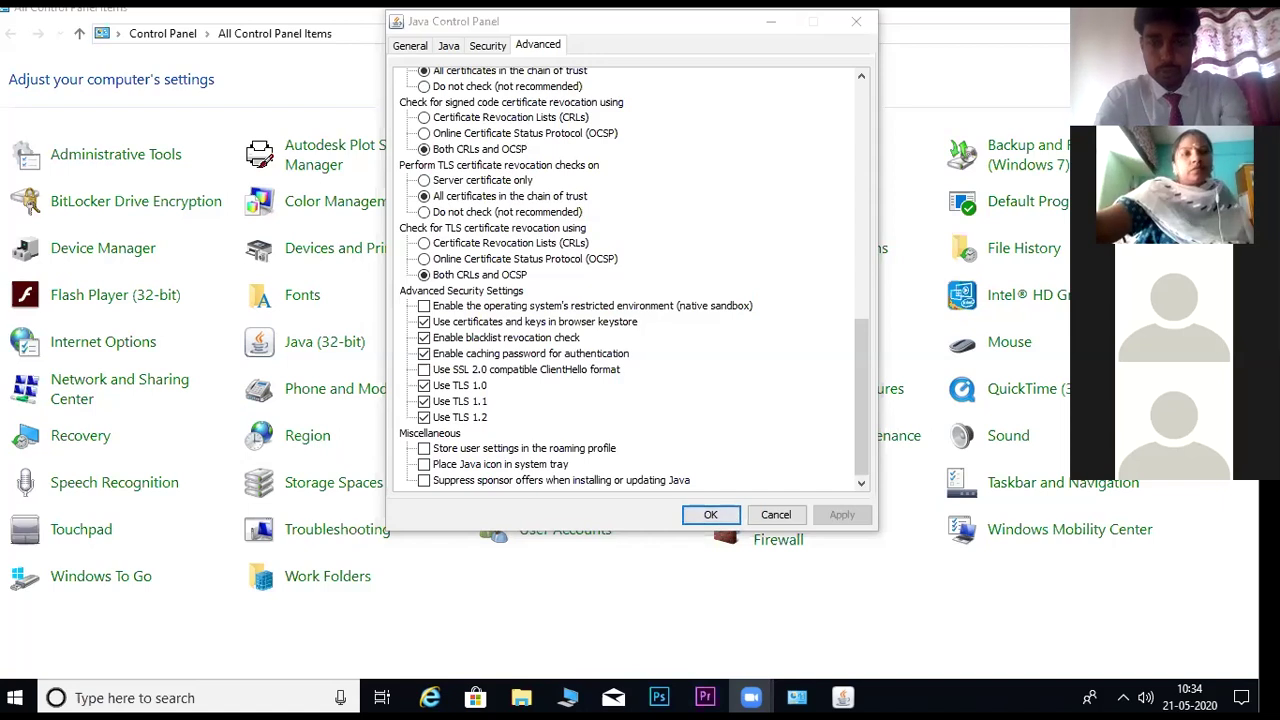
key(super+c)
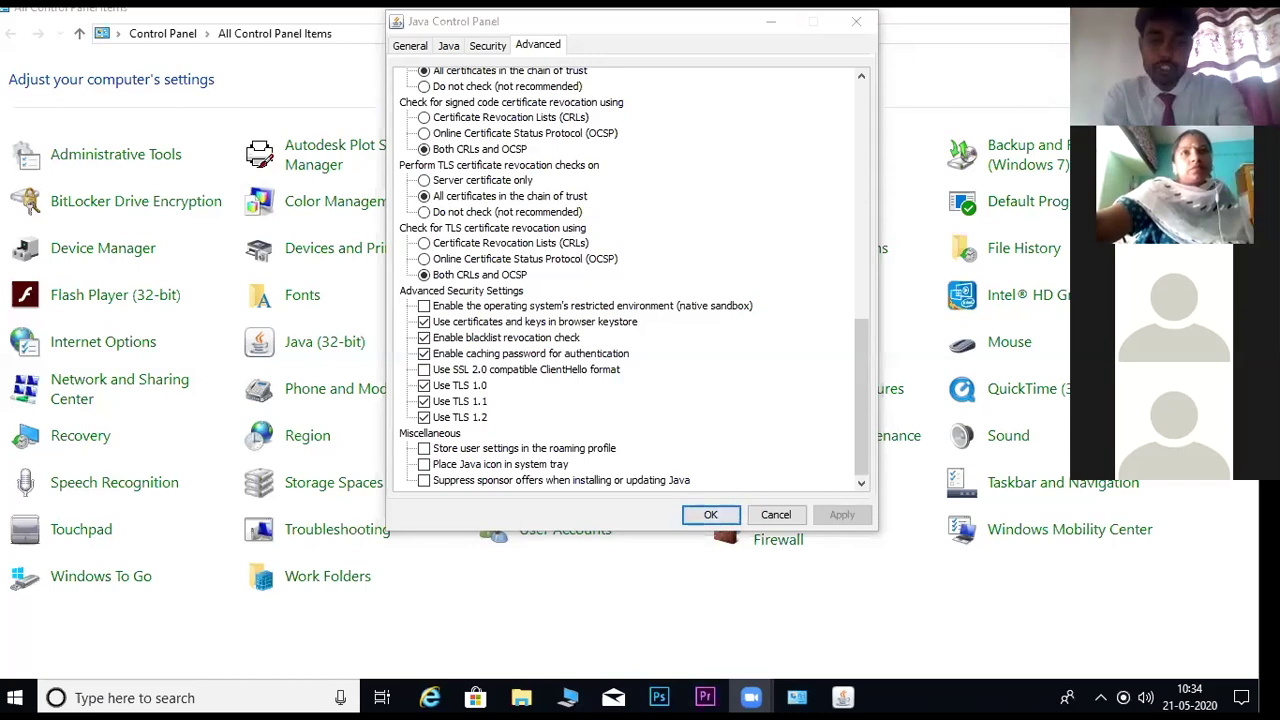
key(super)
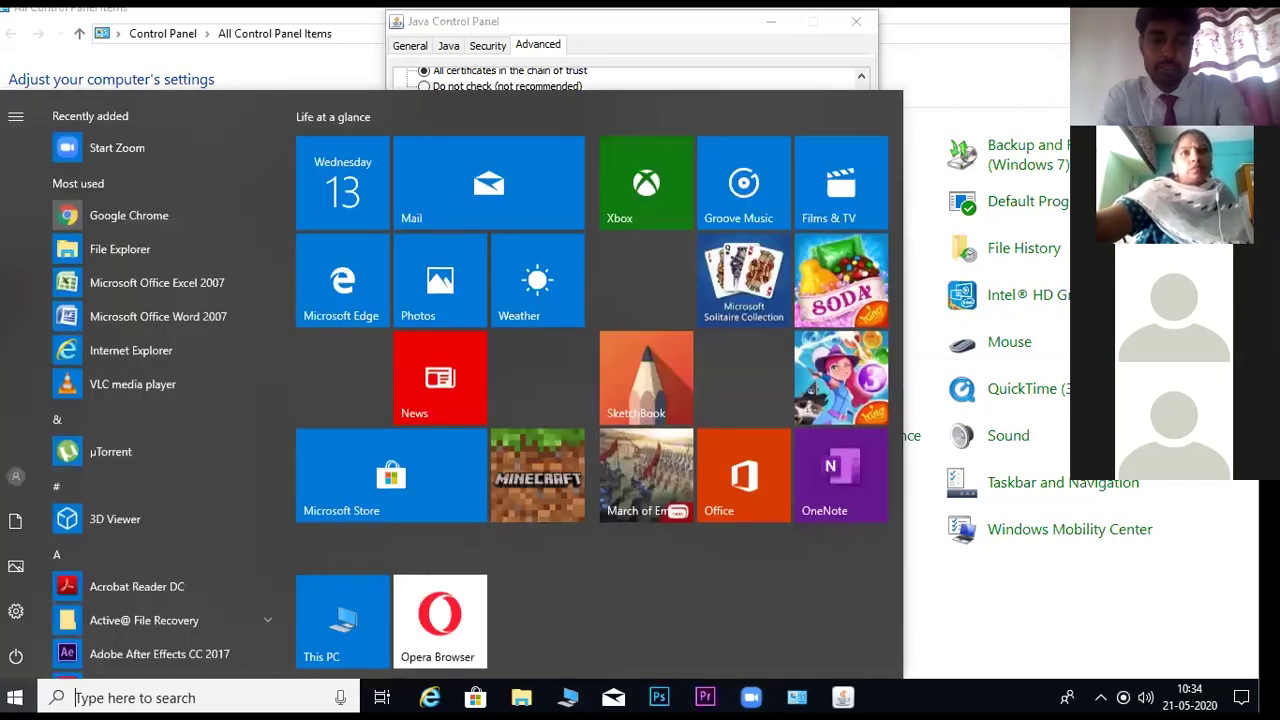
key(Escape)
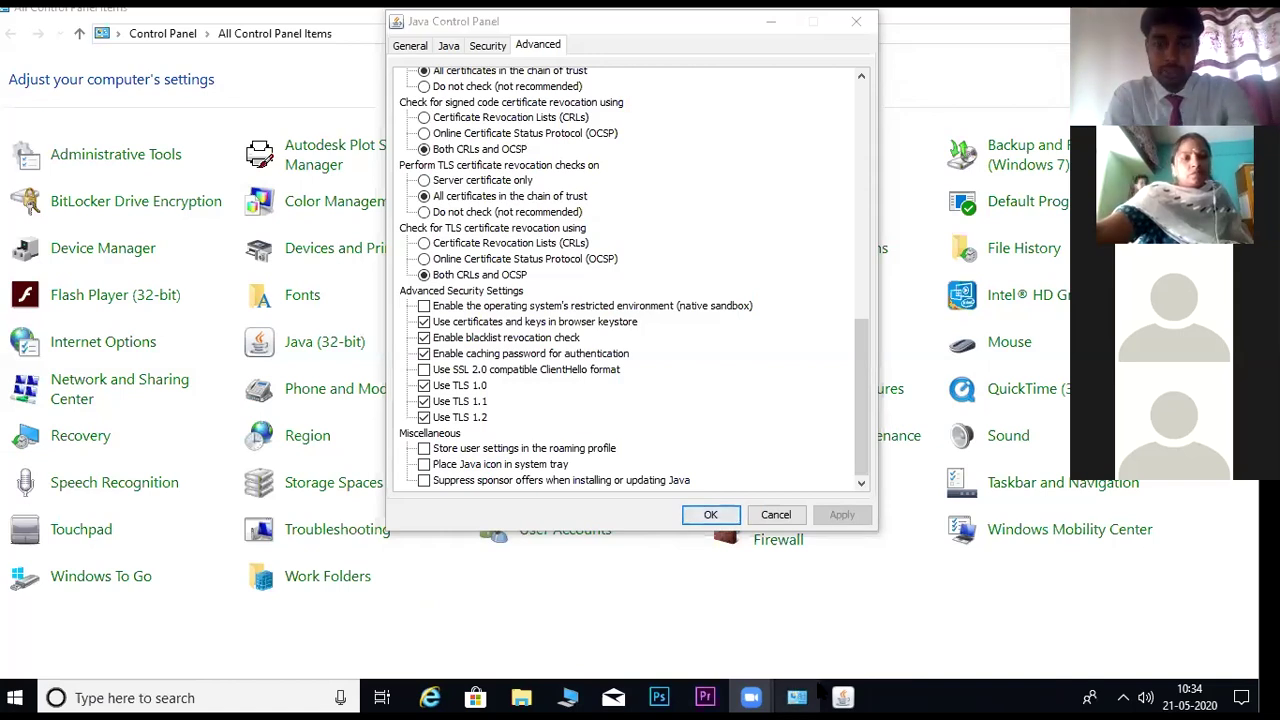
Navigate Internet Explorer from the Tenders Maharashtra portal to google.com
click(429, 697)
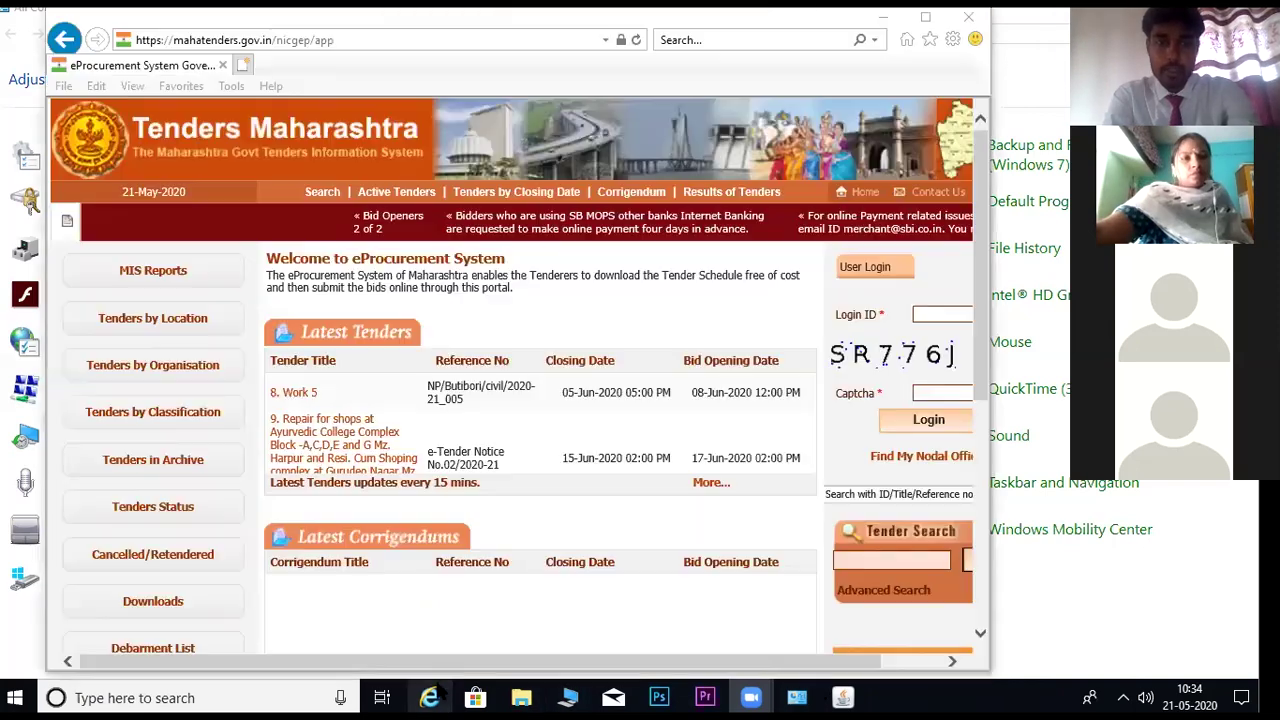
click(305, 40)
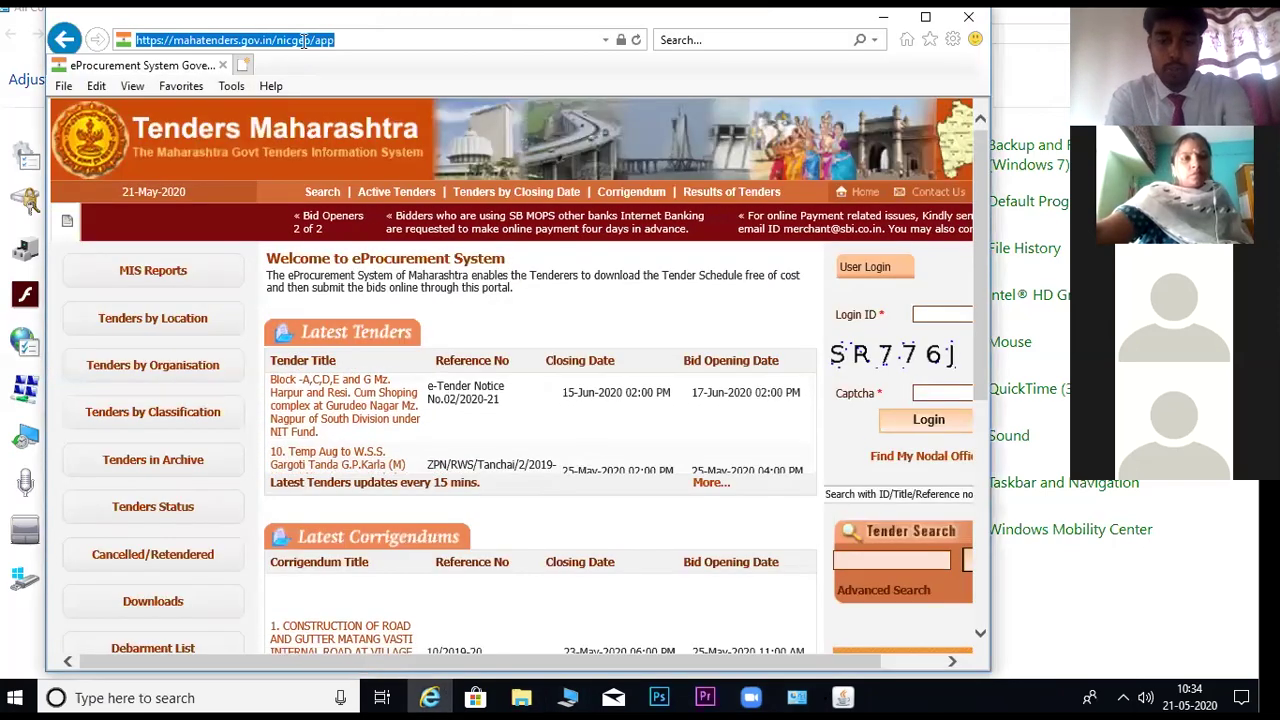
text(google.com/)
key(Return)
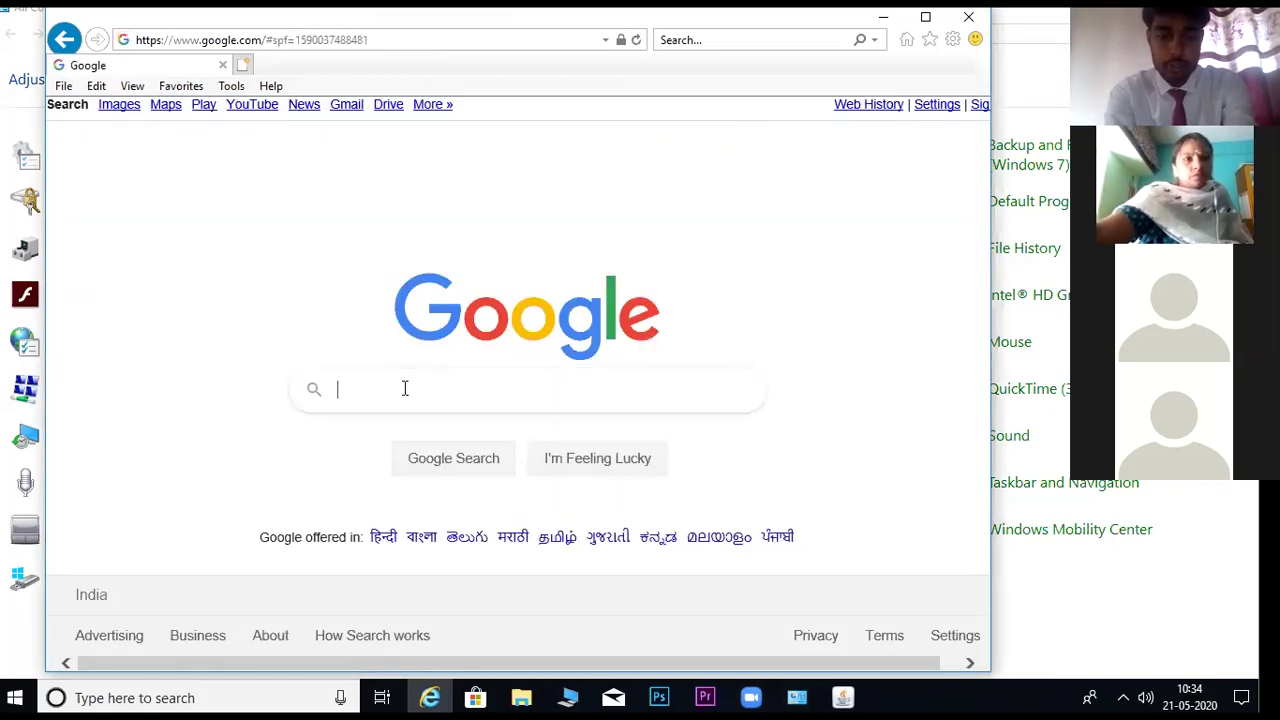
Search Google for 'Windows + Q' and switch to the Images results
text(Wind)
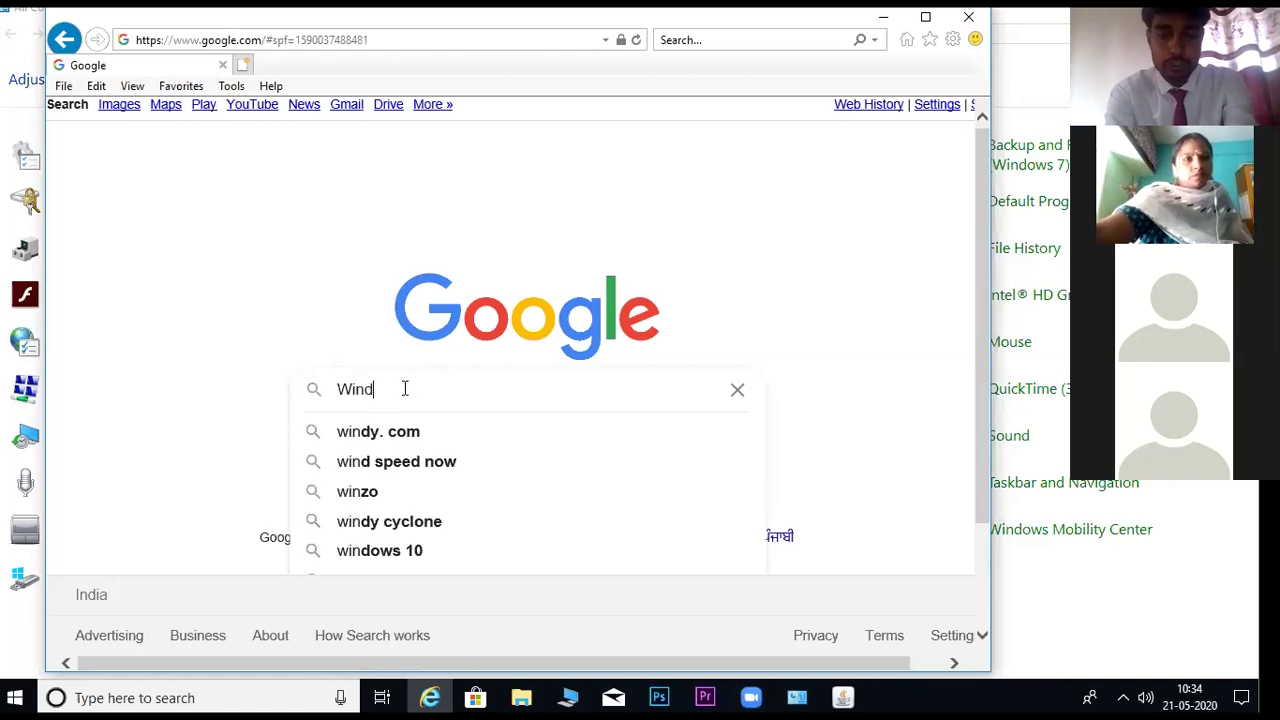
text(ows)
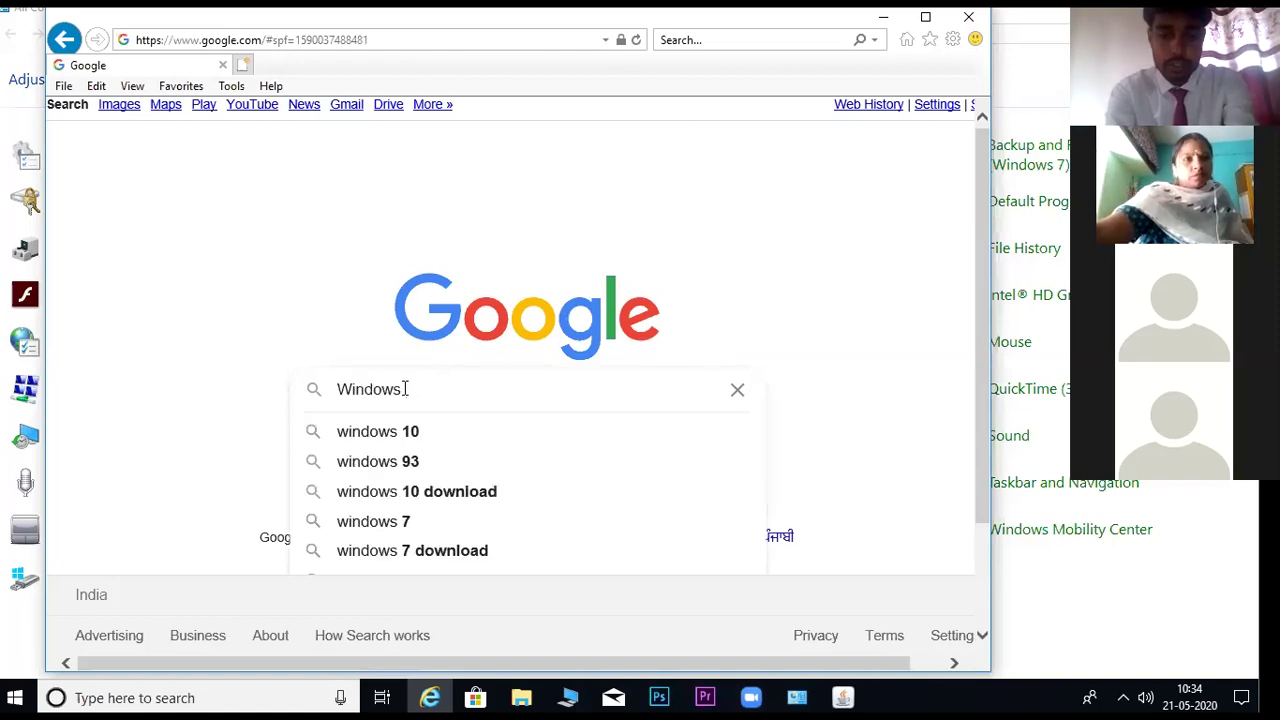
text( + Q)
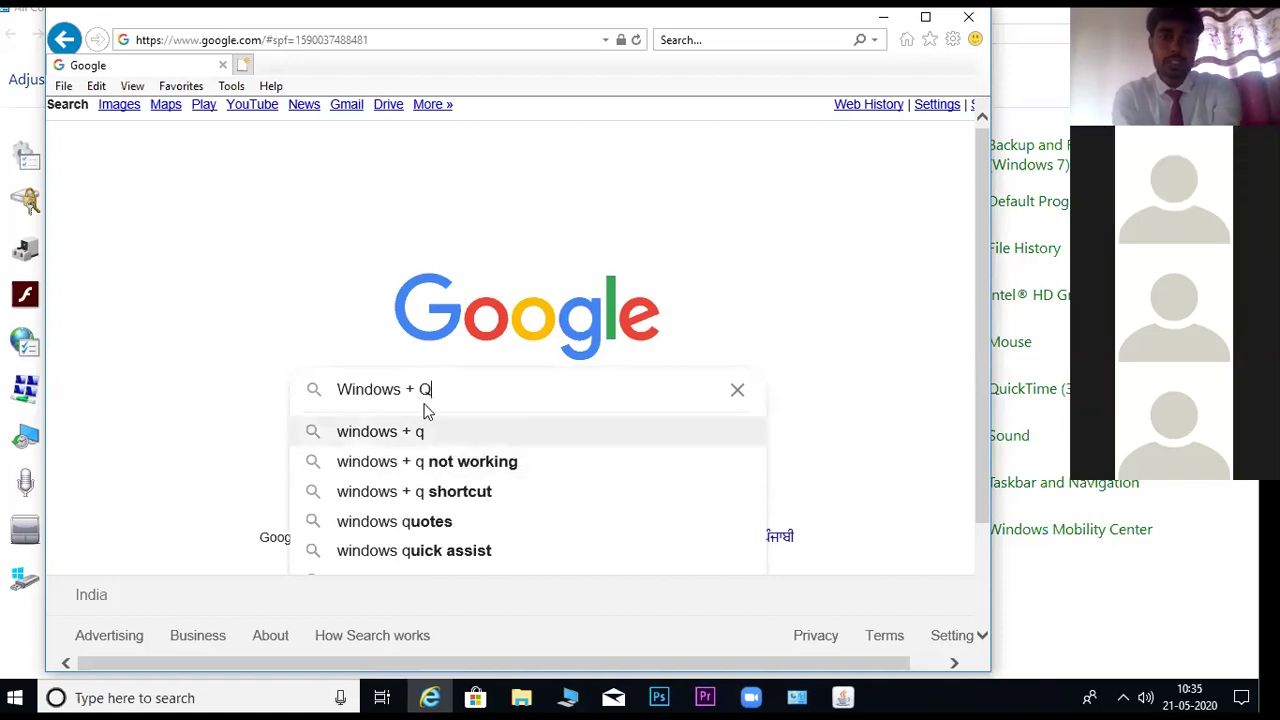
key(Return)
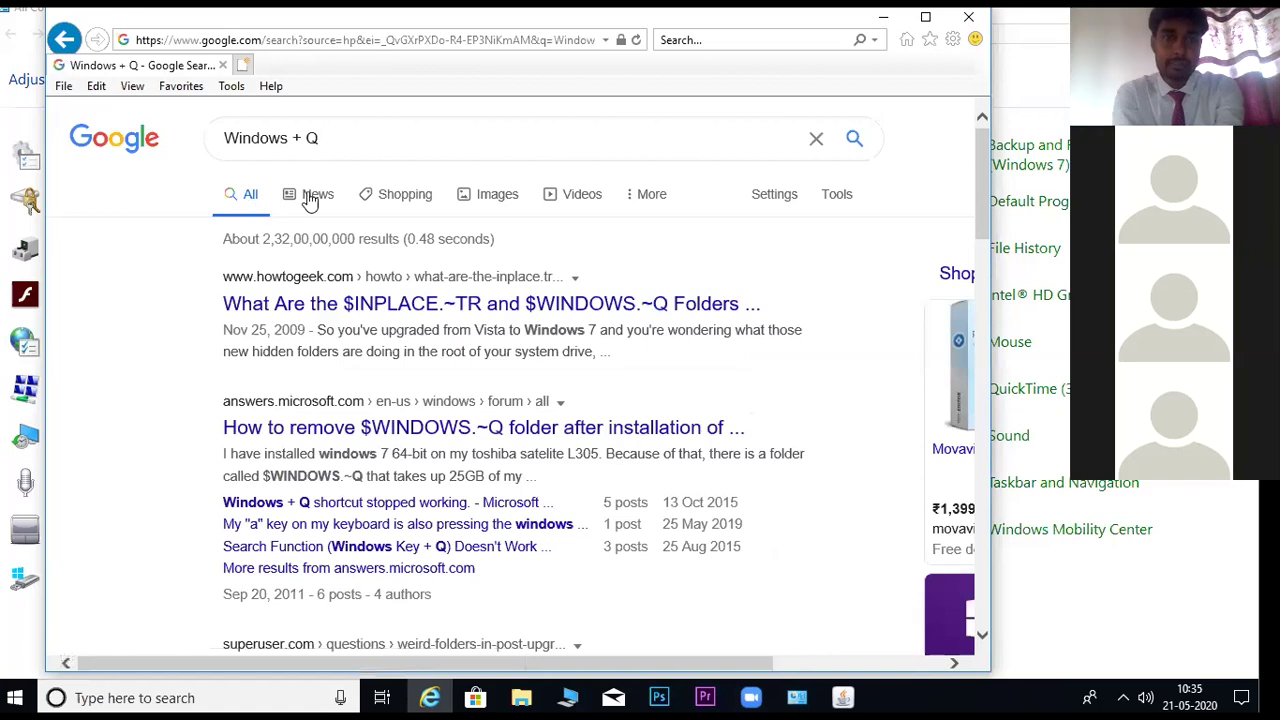
click(497, 205)
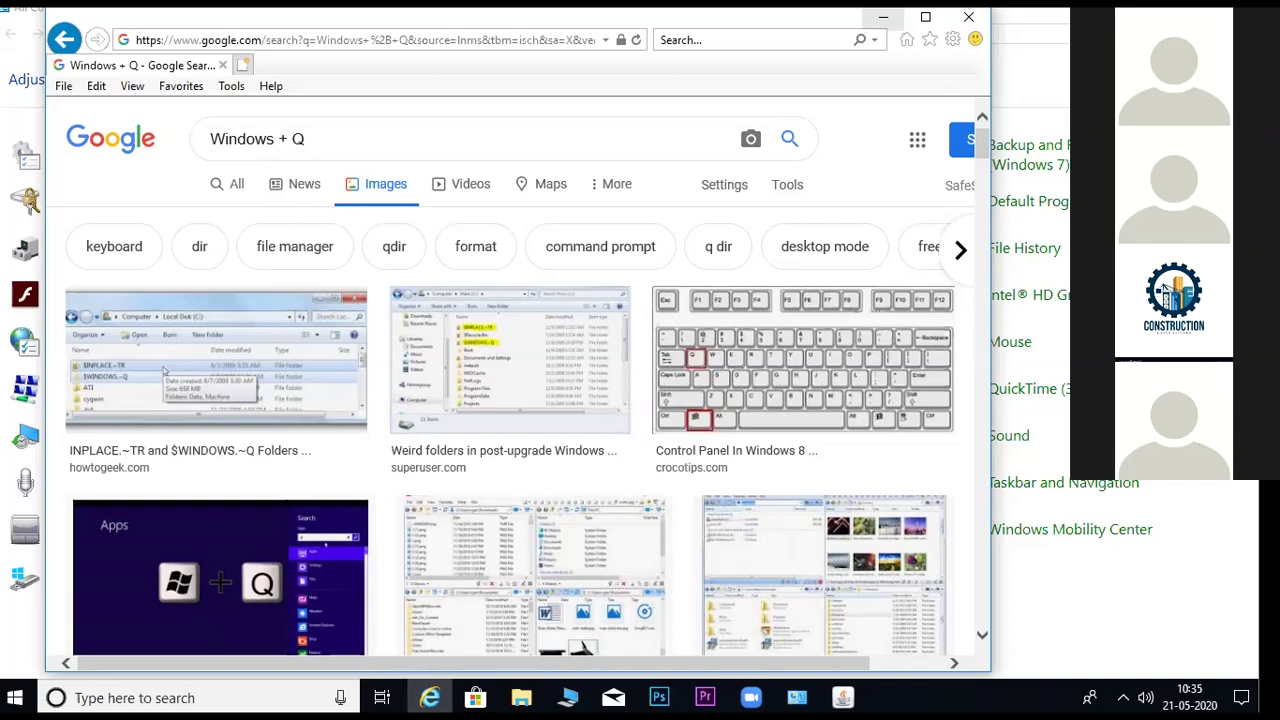
Return to Java Control Panel's Security tab, keeping browser Java content enabled, and edit the site list
click(843, 690)
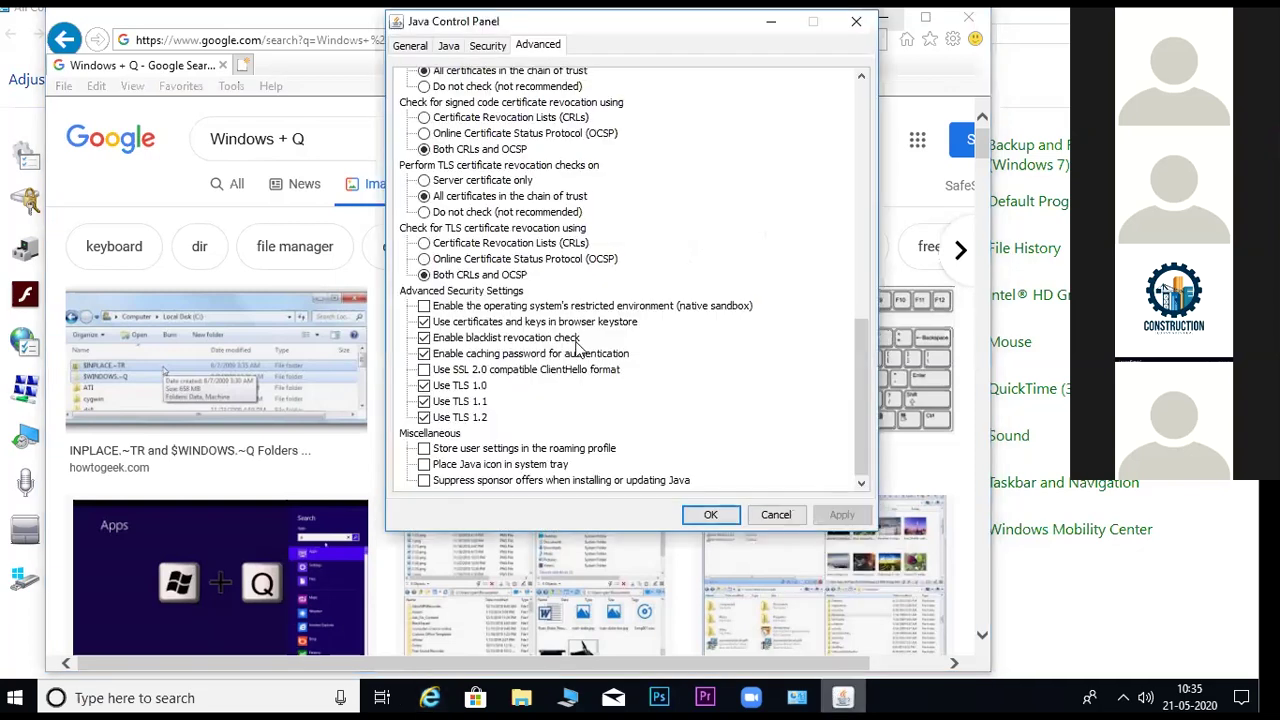
click(489, 47)
click(401, 73)
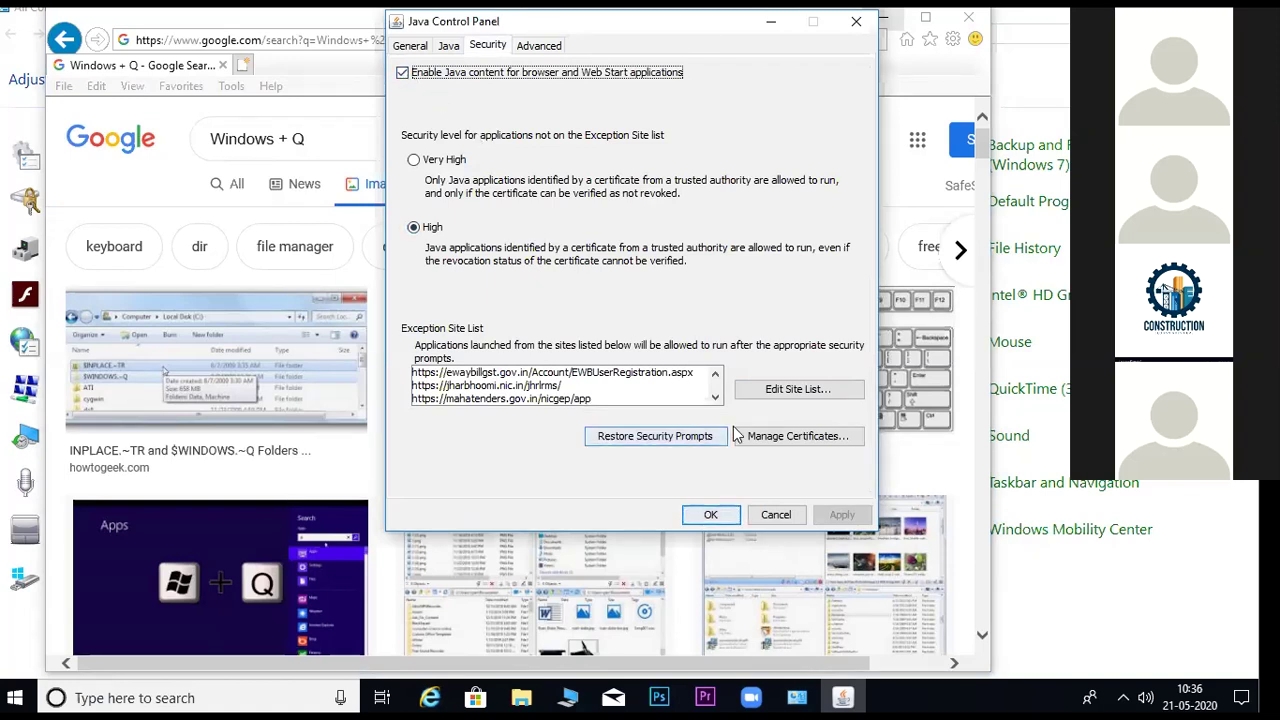
click(797, 398)
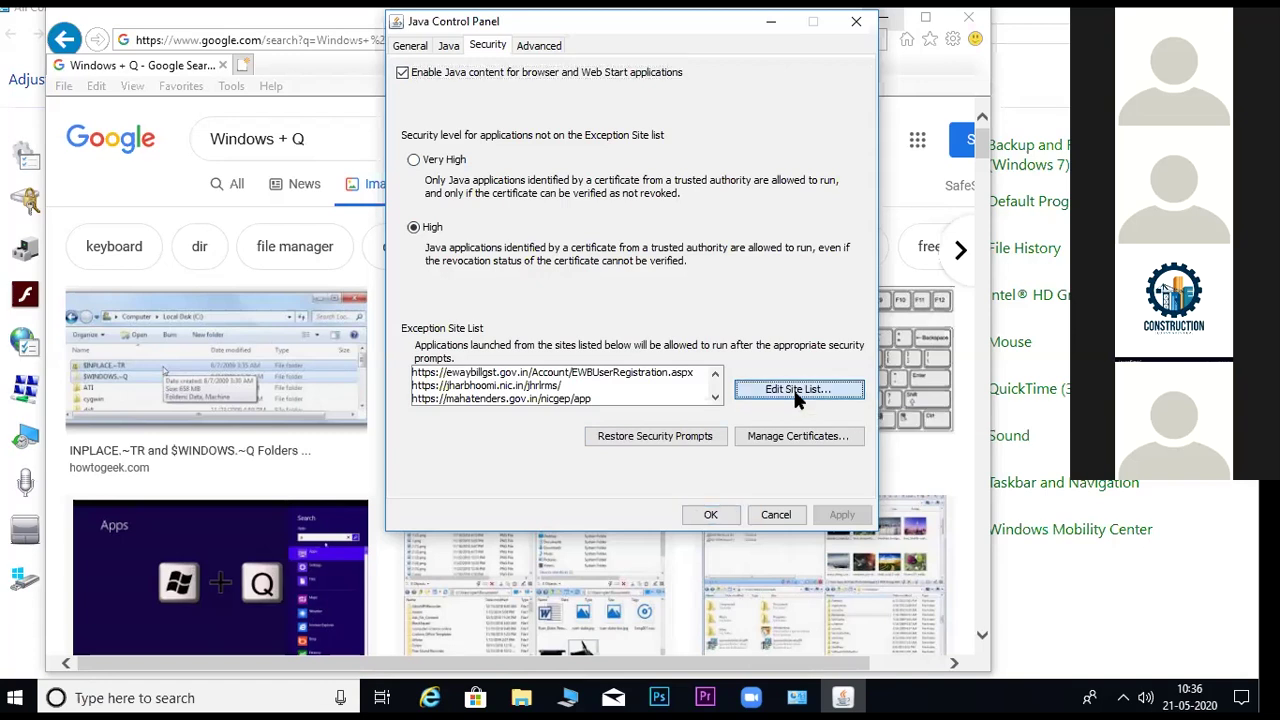
drag(862, 298, 846, 460)
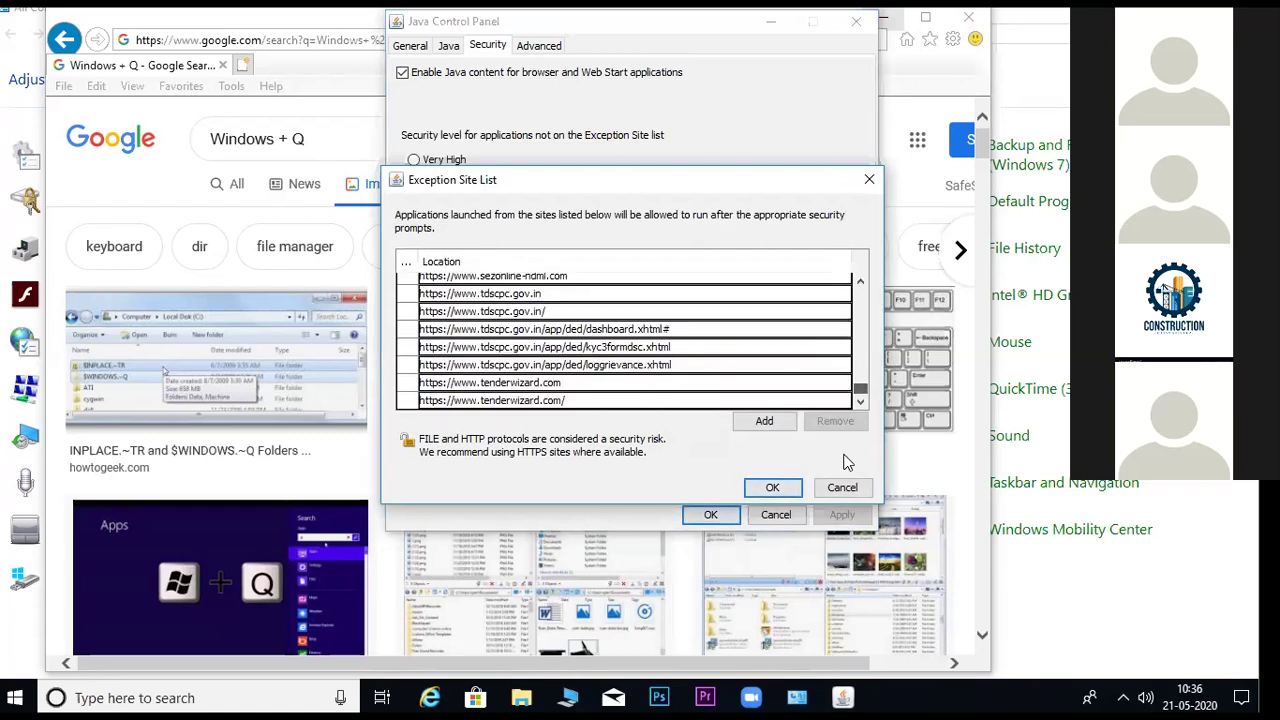
click(763, 422)
click(861, 405)
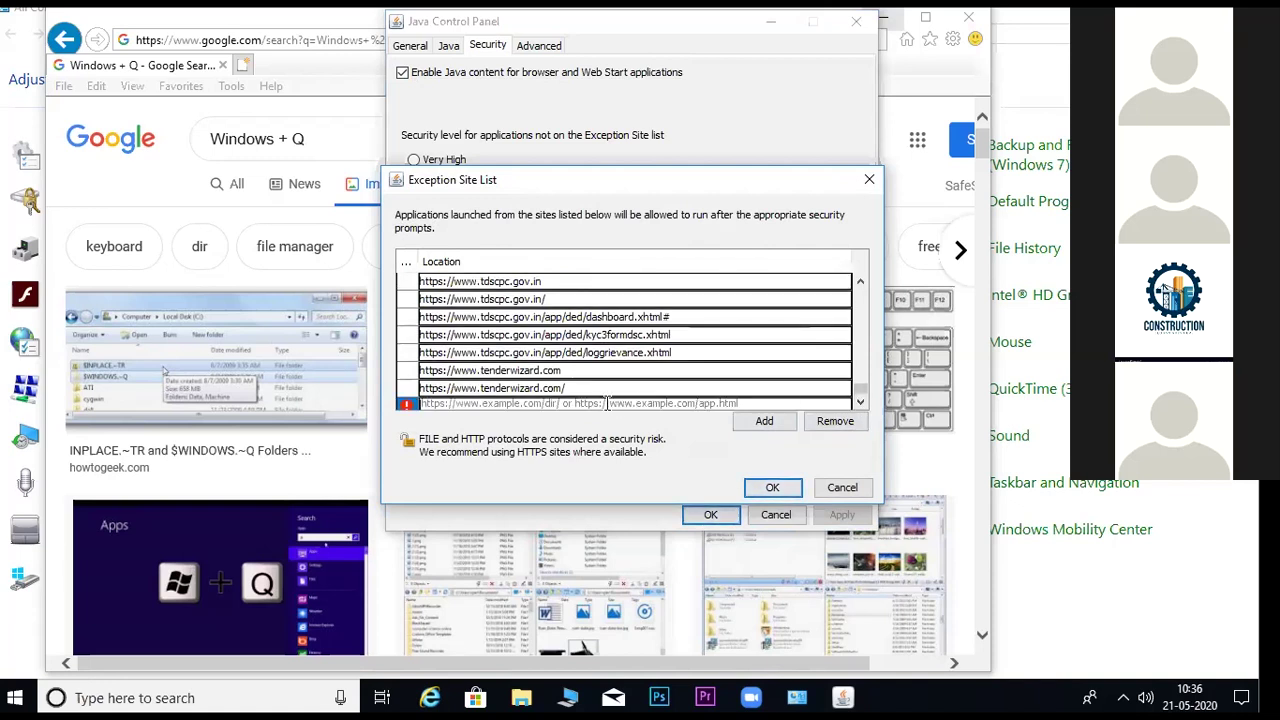
click(405, 408)
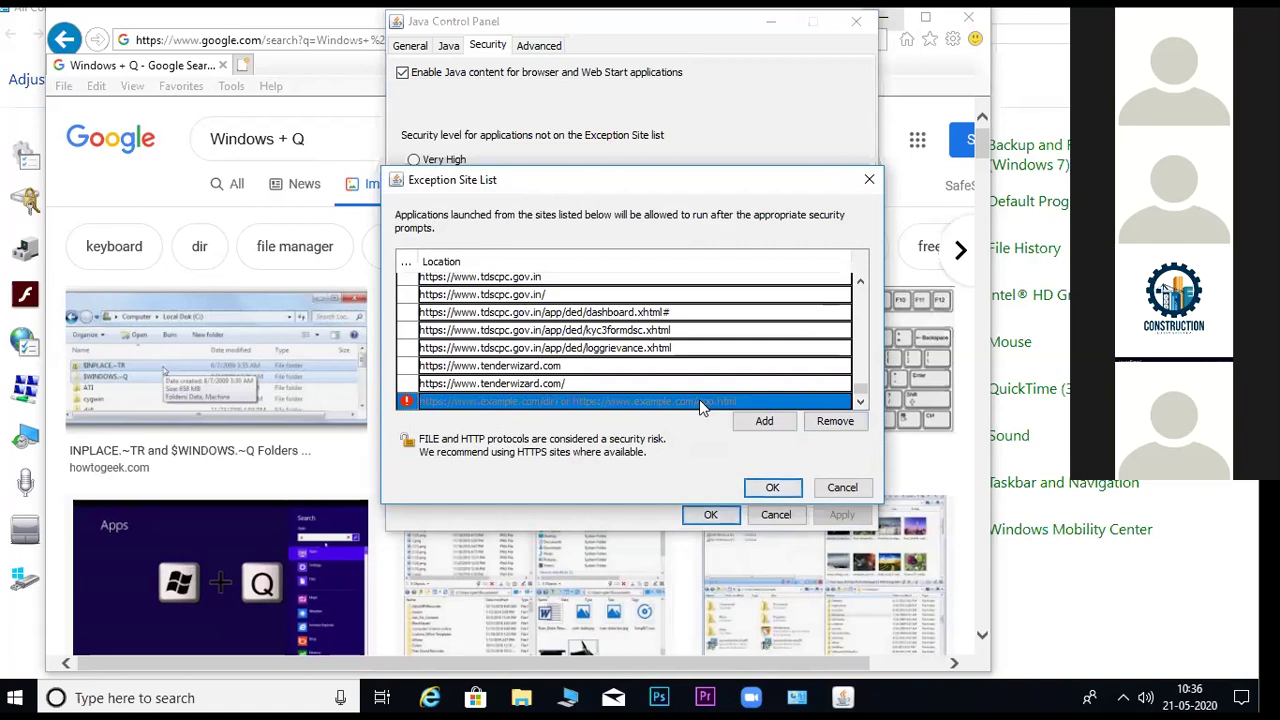
click(833, 422)
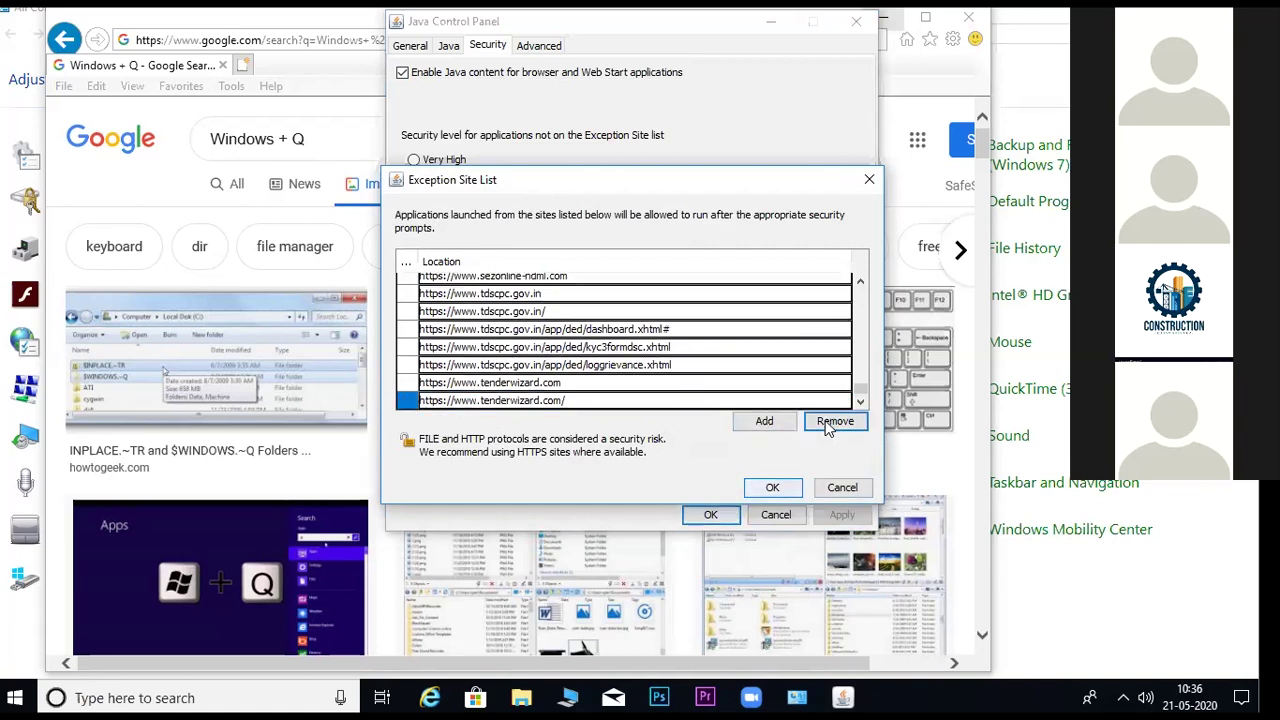
click(766, 424)
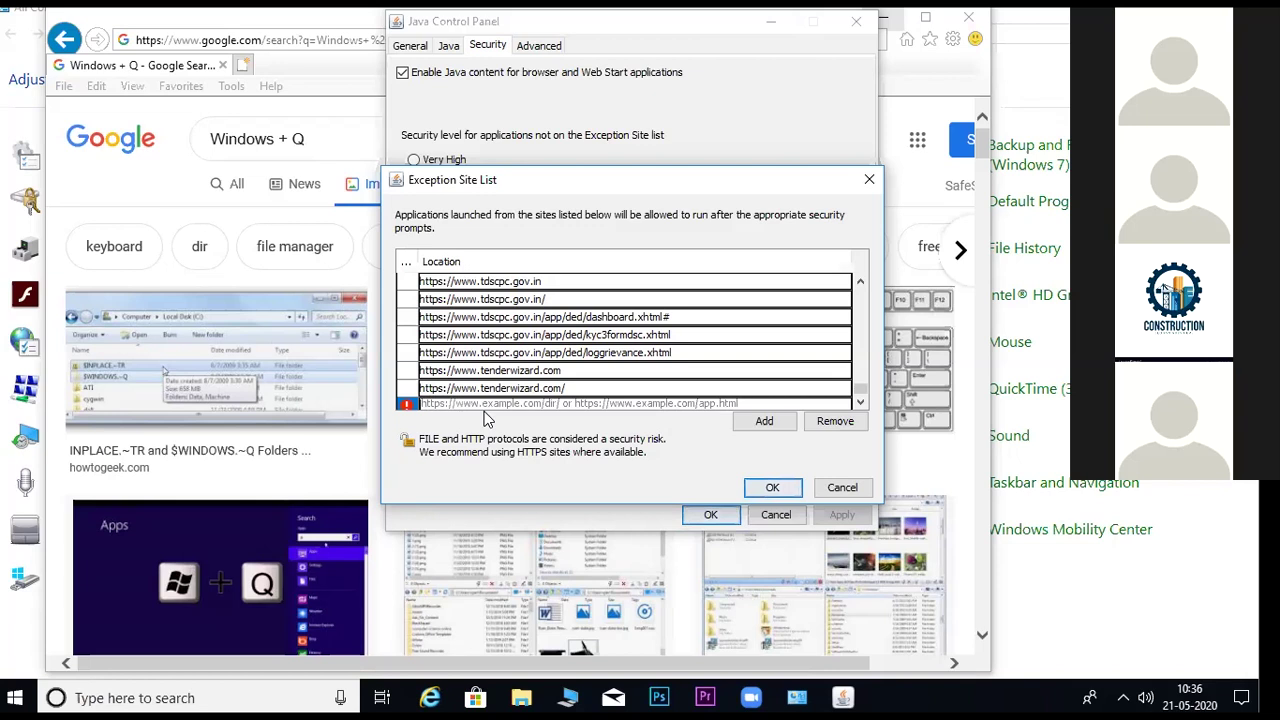
text(https://mahatenders.gov.in/nicgep/app)
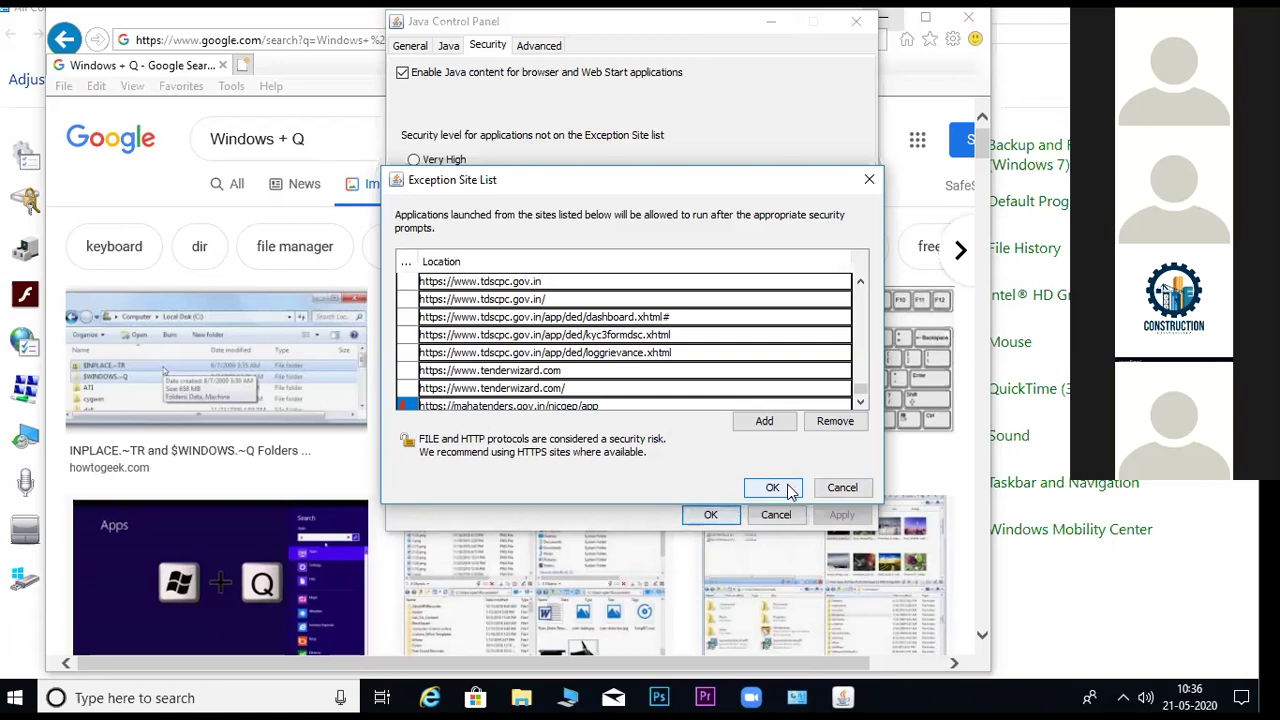
mouse_move(614, 405)
mouse_down()
mouse_move(416, 382)
mouse_move(635, 414)
mouse_up()
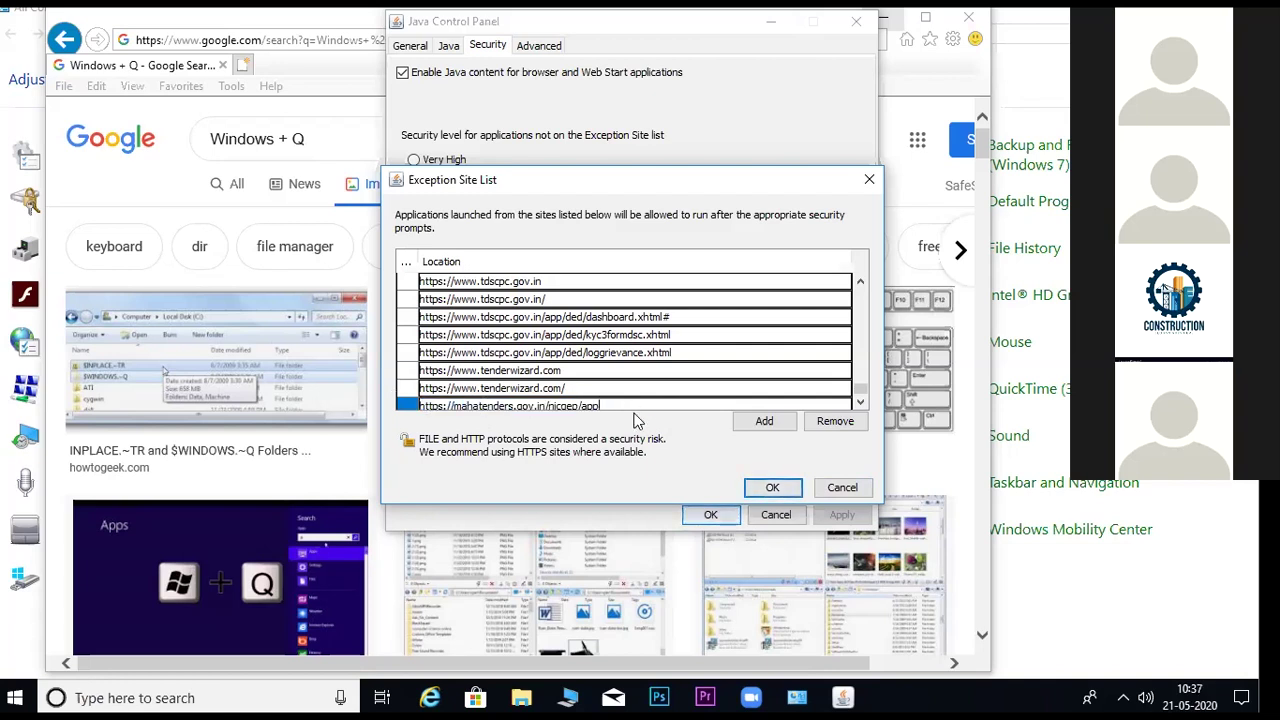
click(273, 40)
text(maha)
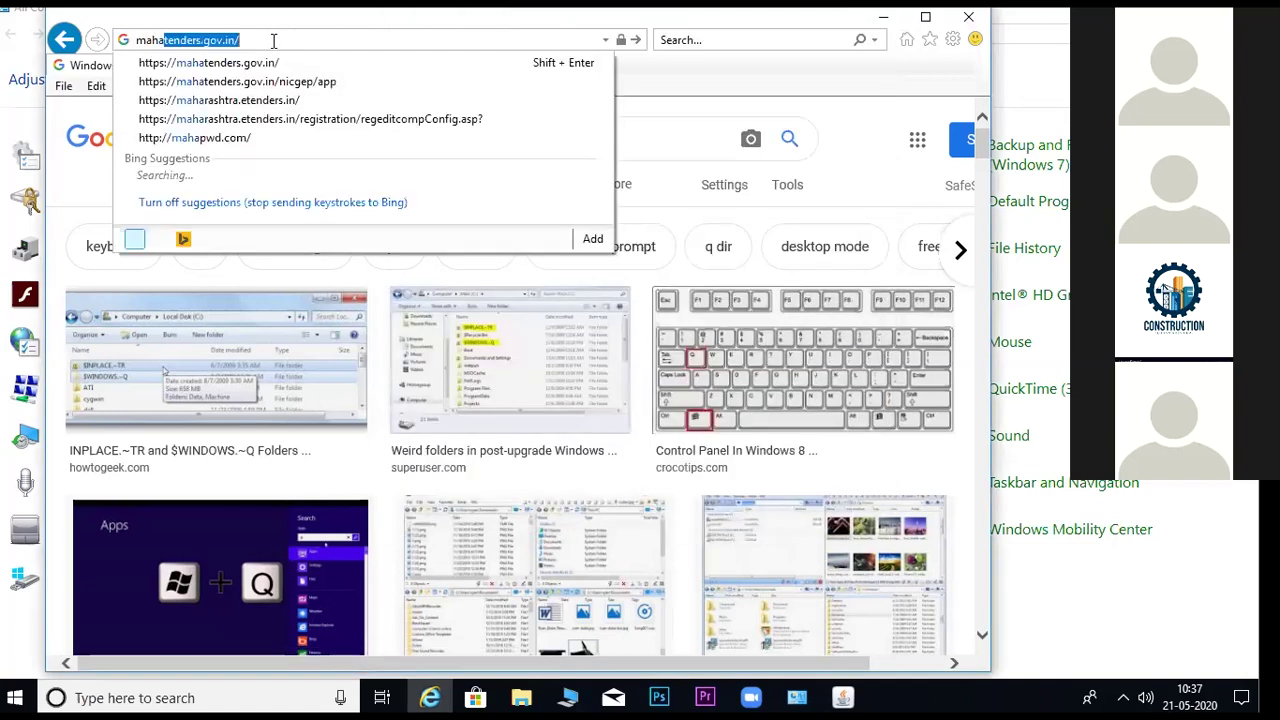
key(Return)
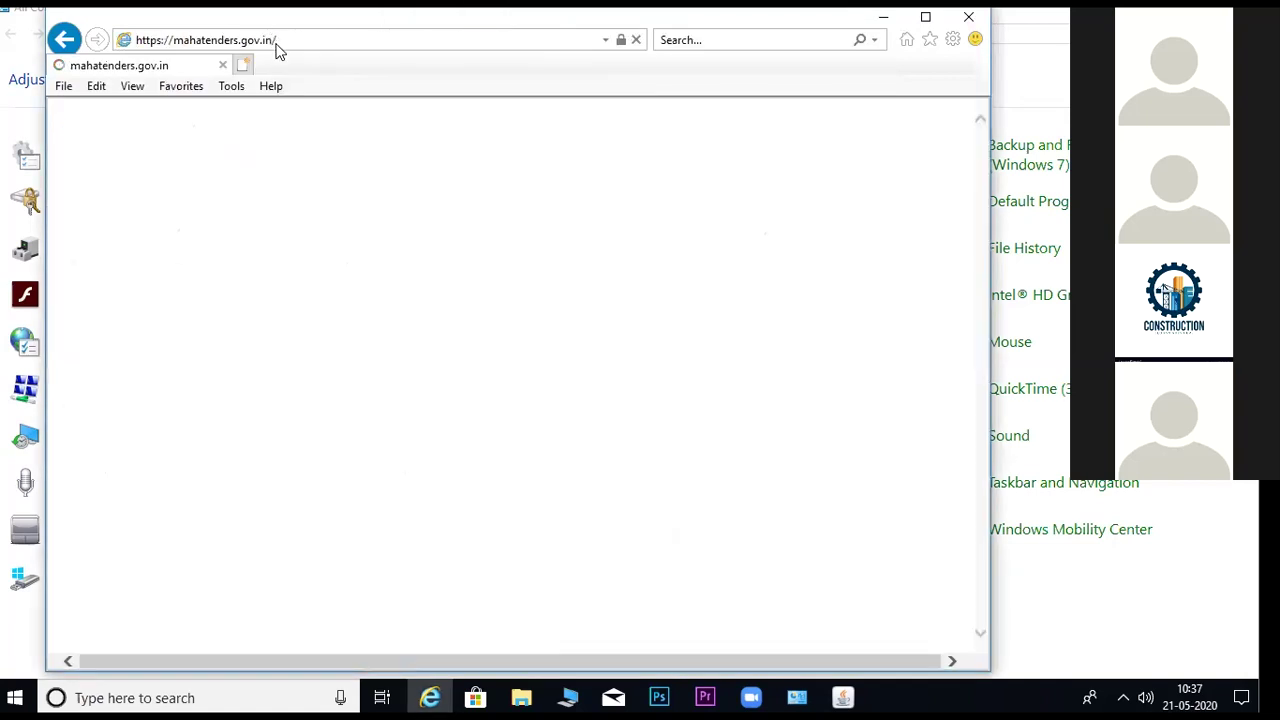
click(285, 40)
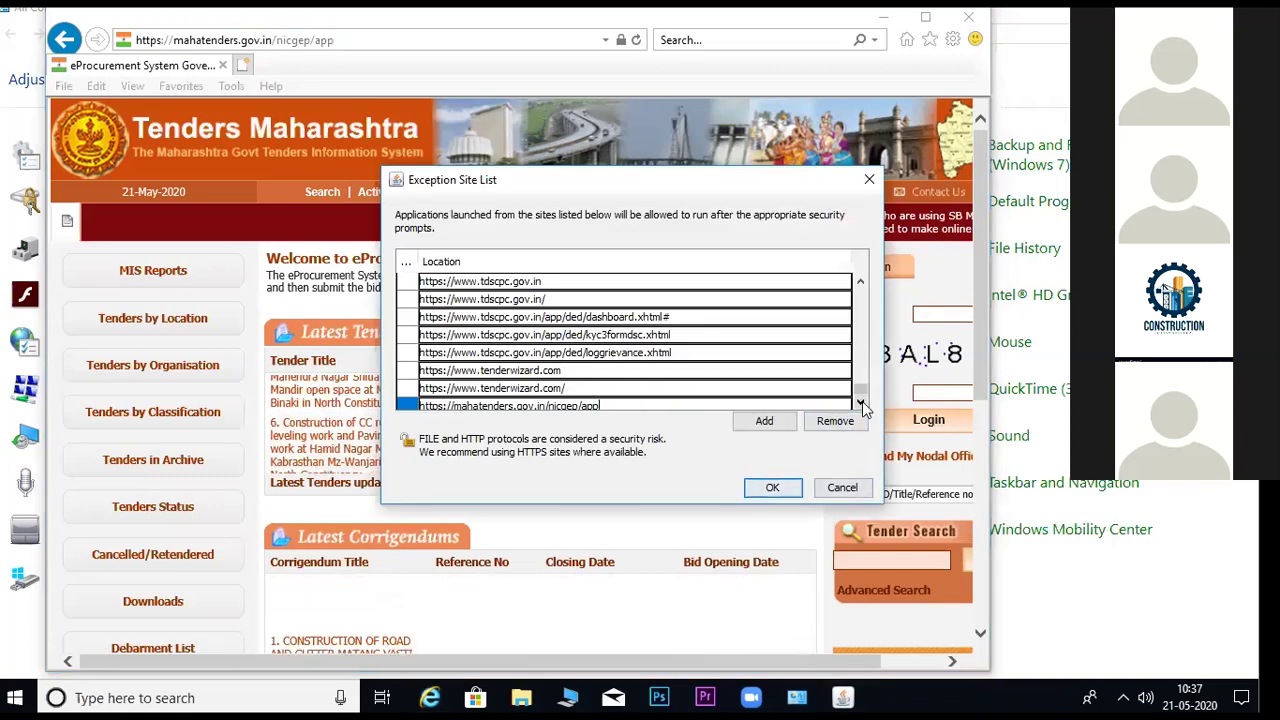
click(860, 401)
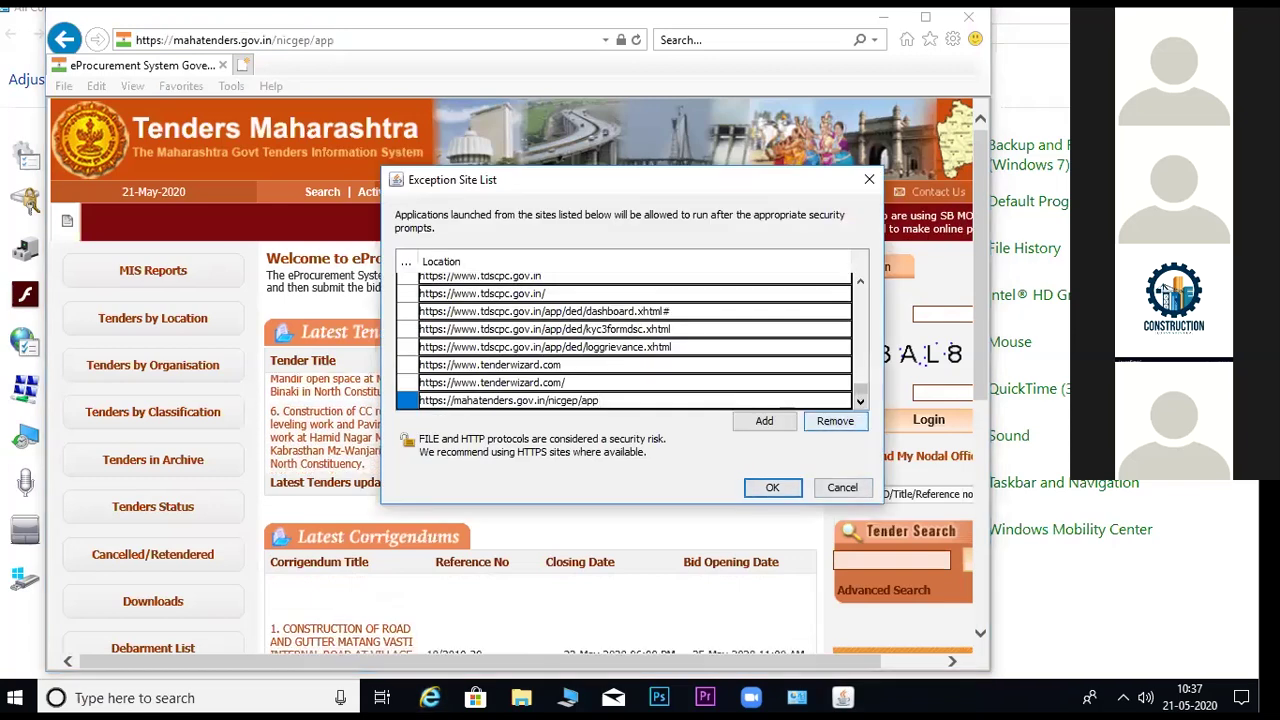
click(277, 40)
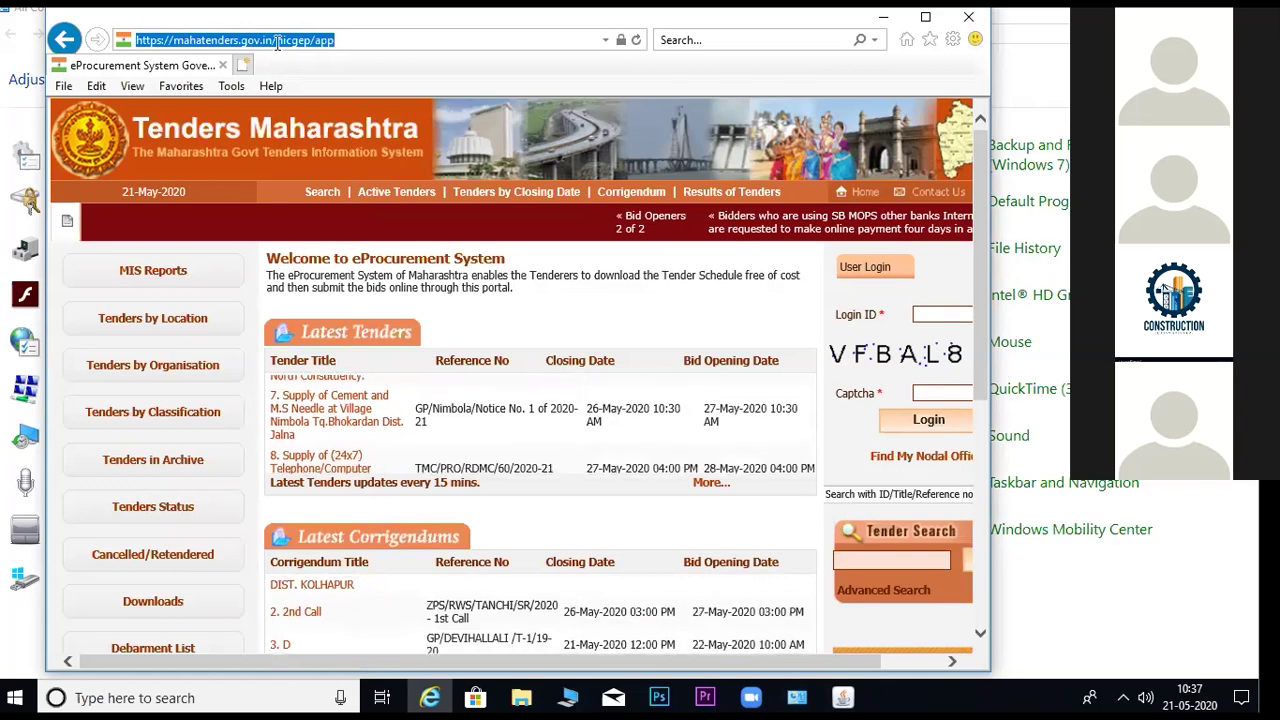
text(CTRL + V)
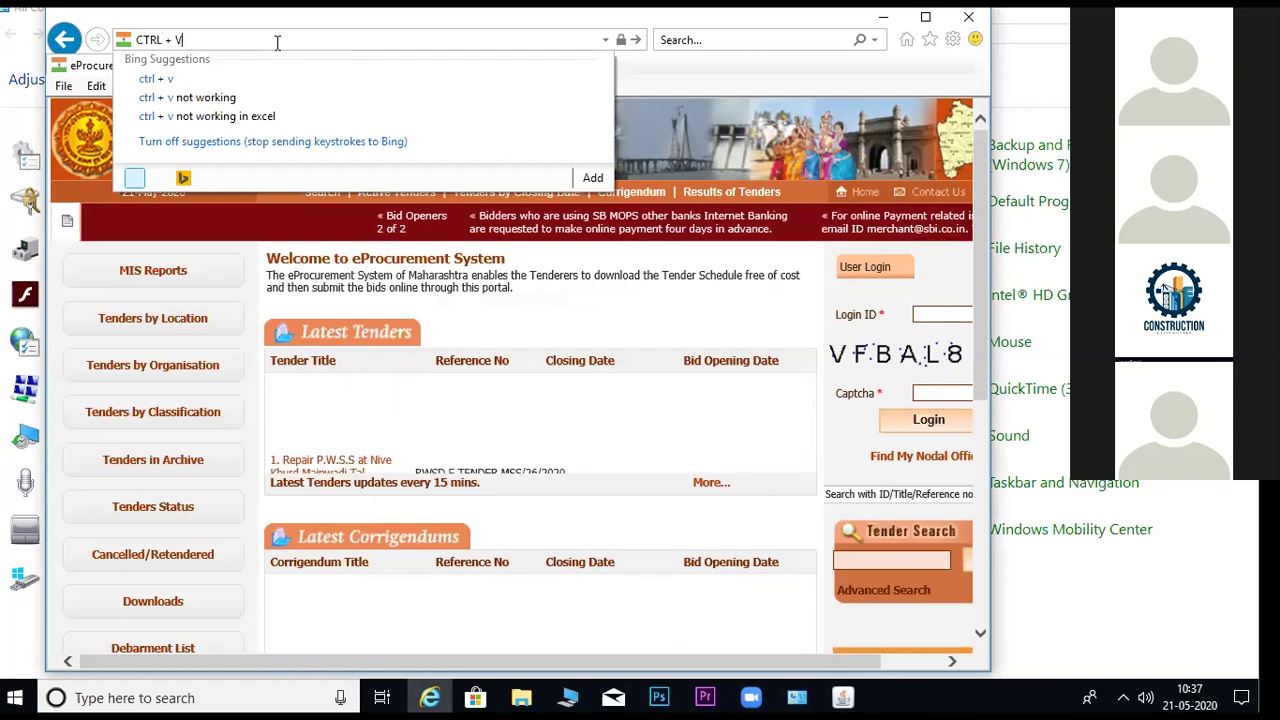
key(BackSpace)
text(C)
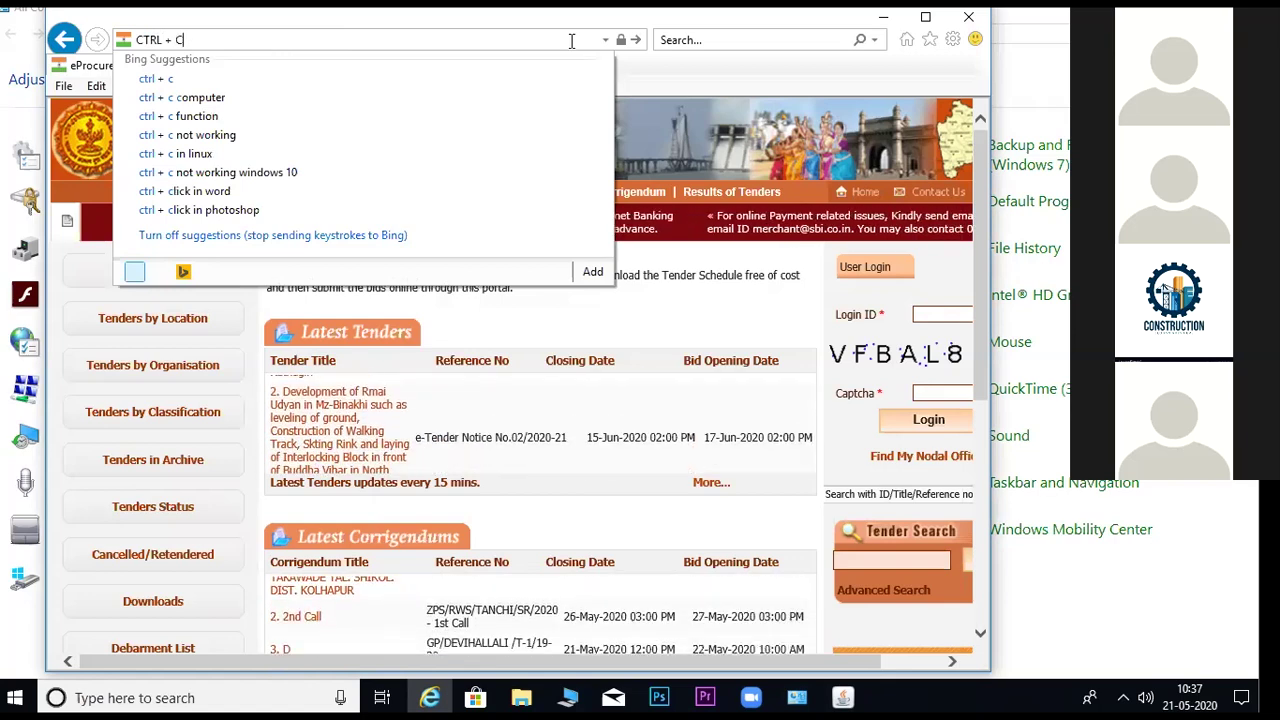
click(694, 77)
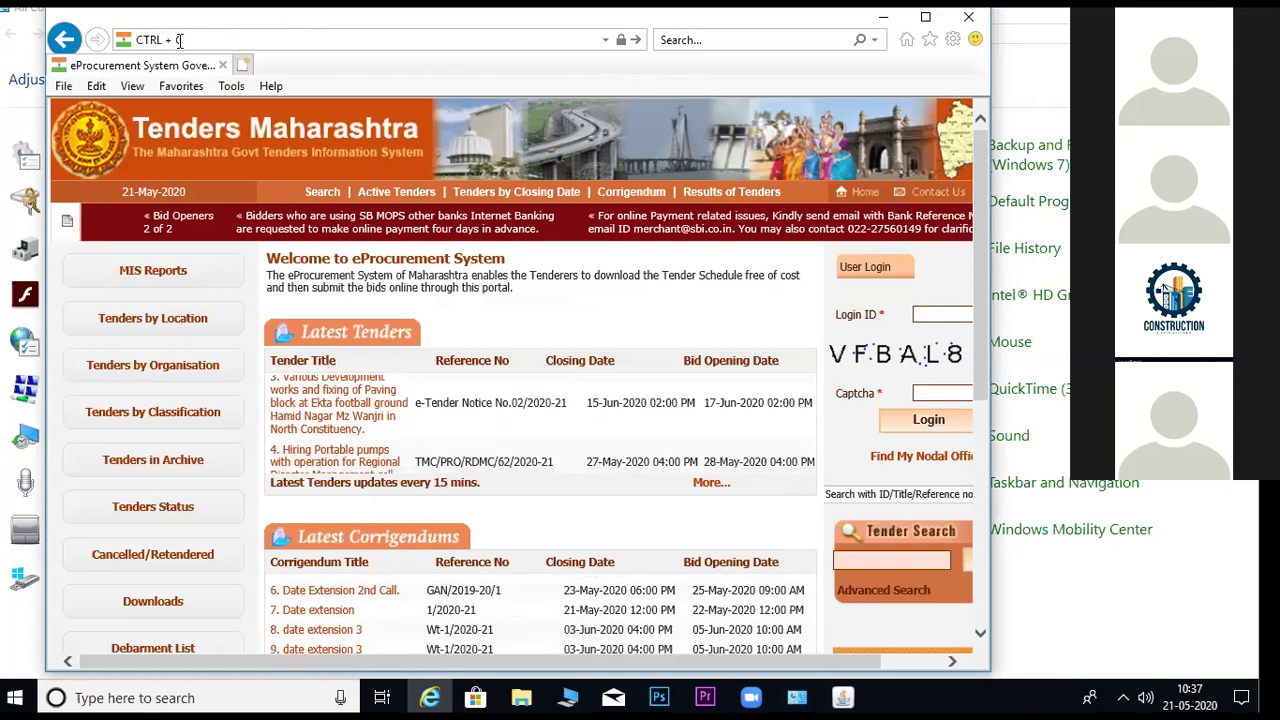
text(v)
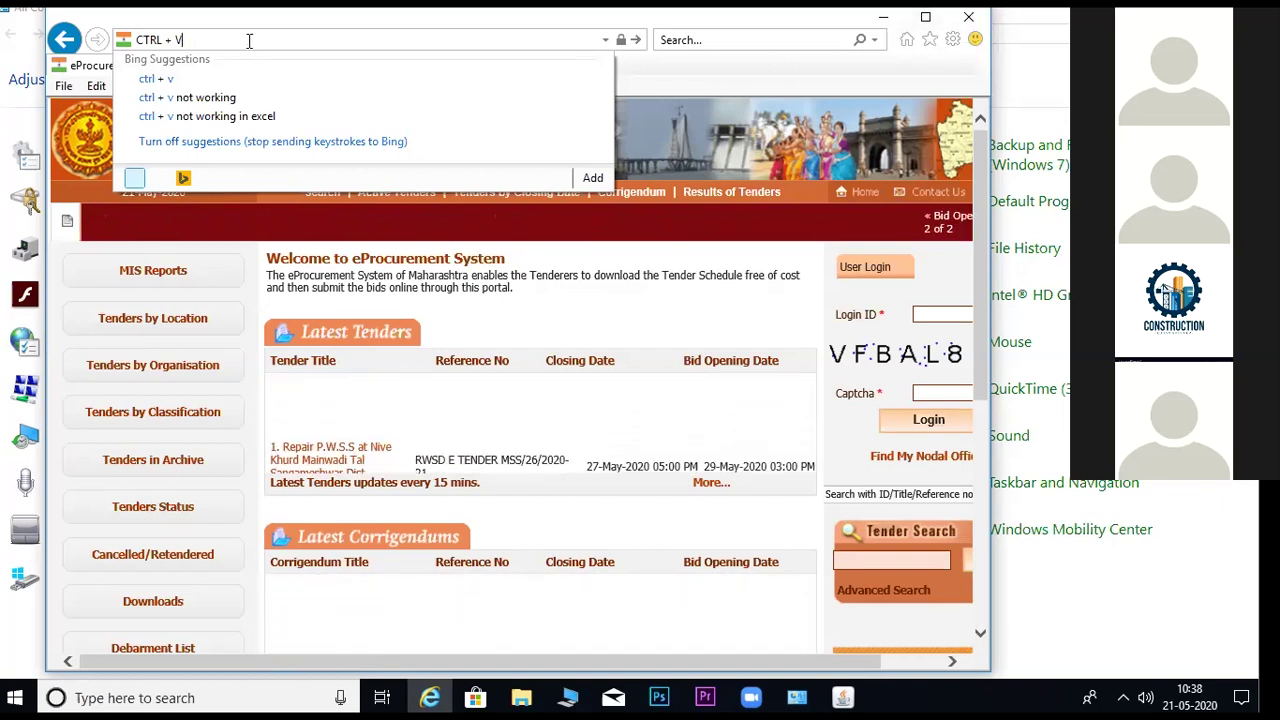
click(755, 88)
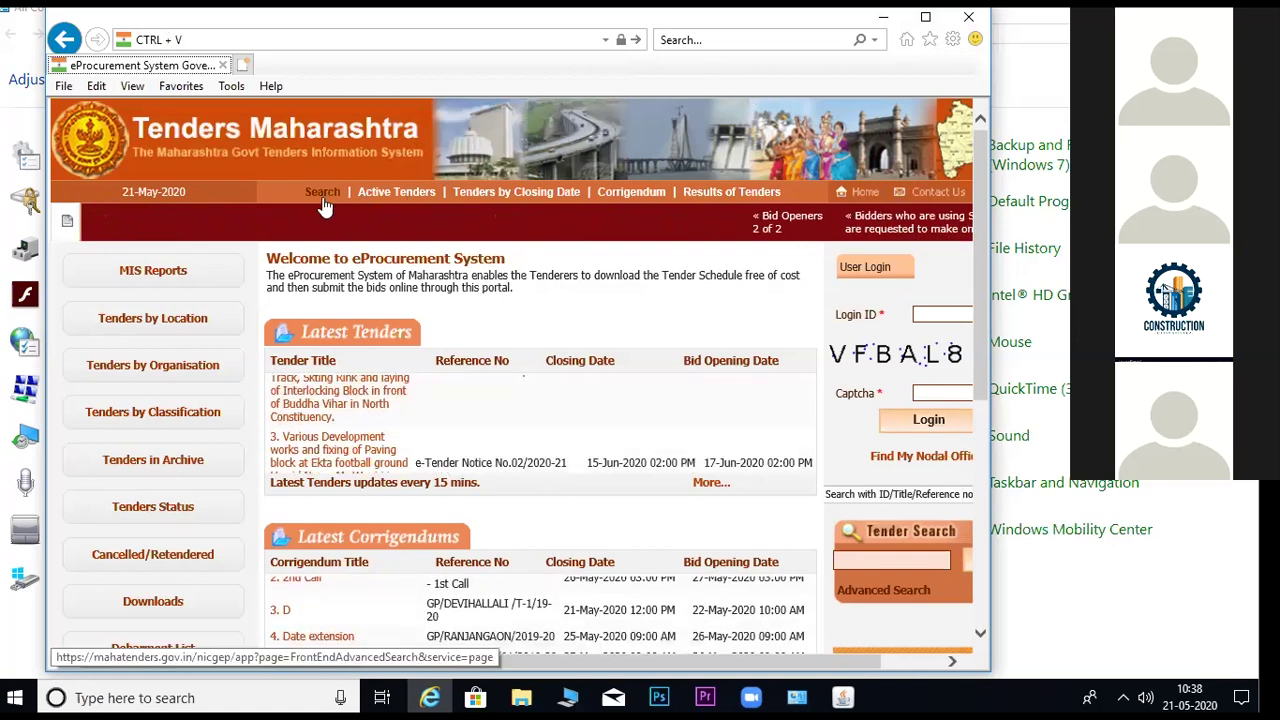
click(856, 201)
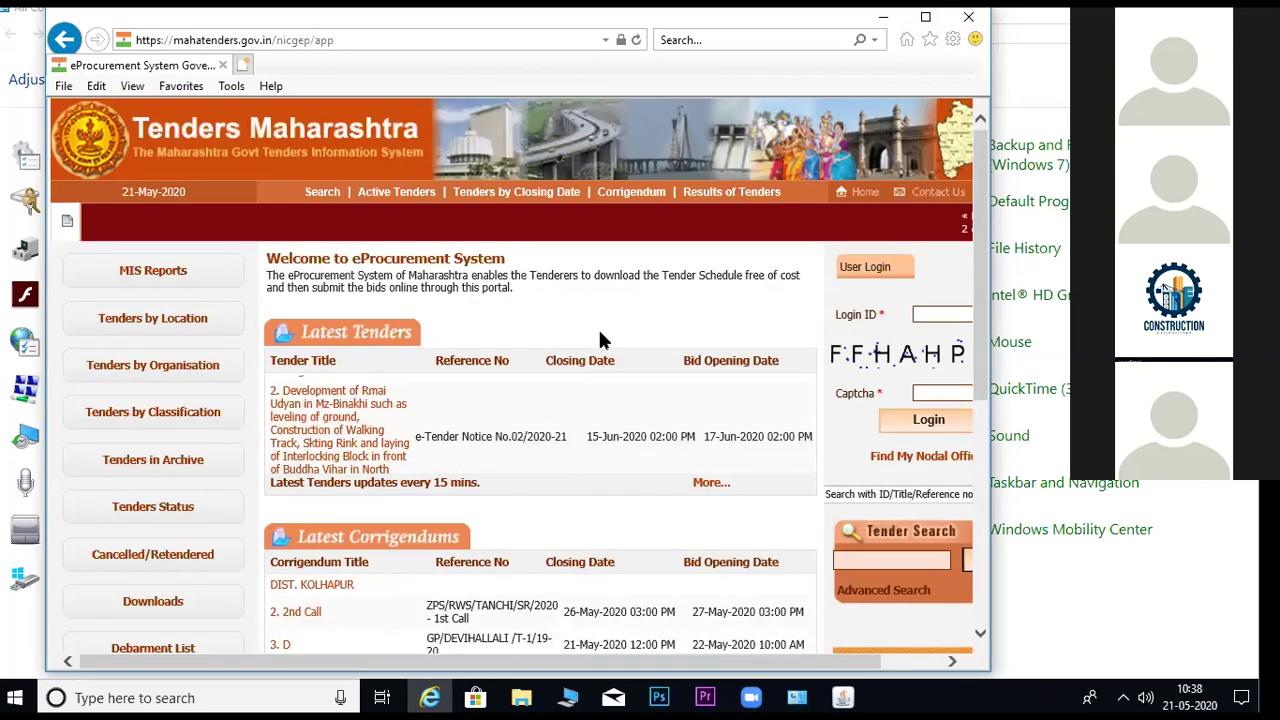
click(860, 694)
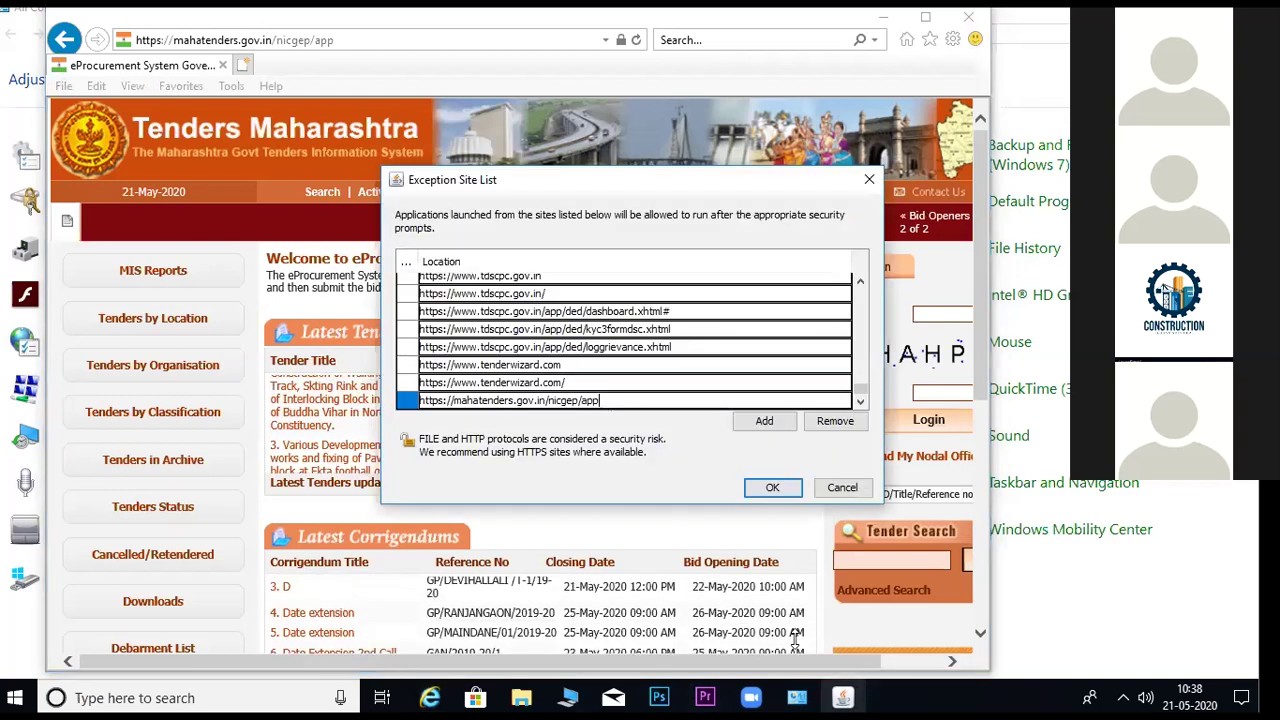
click(772, 490)
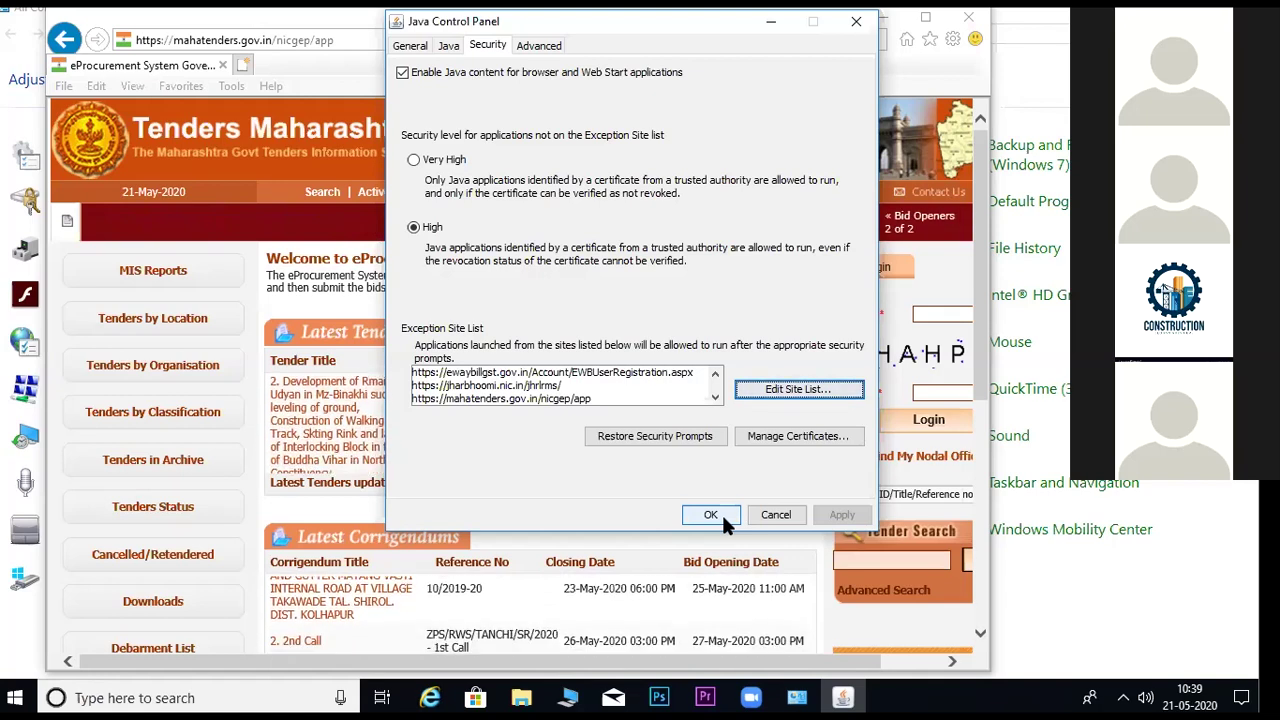
click(790, 518)
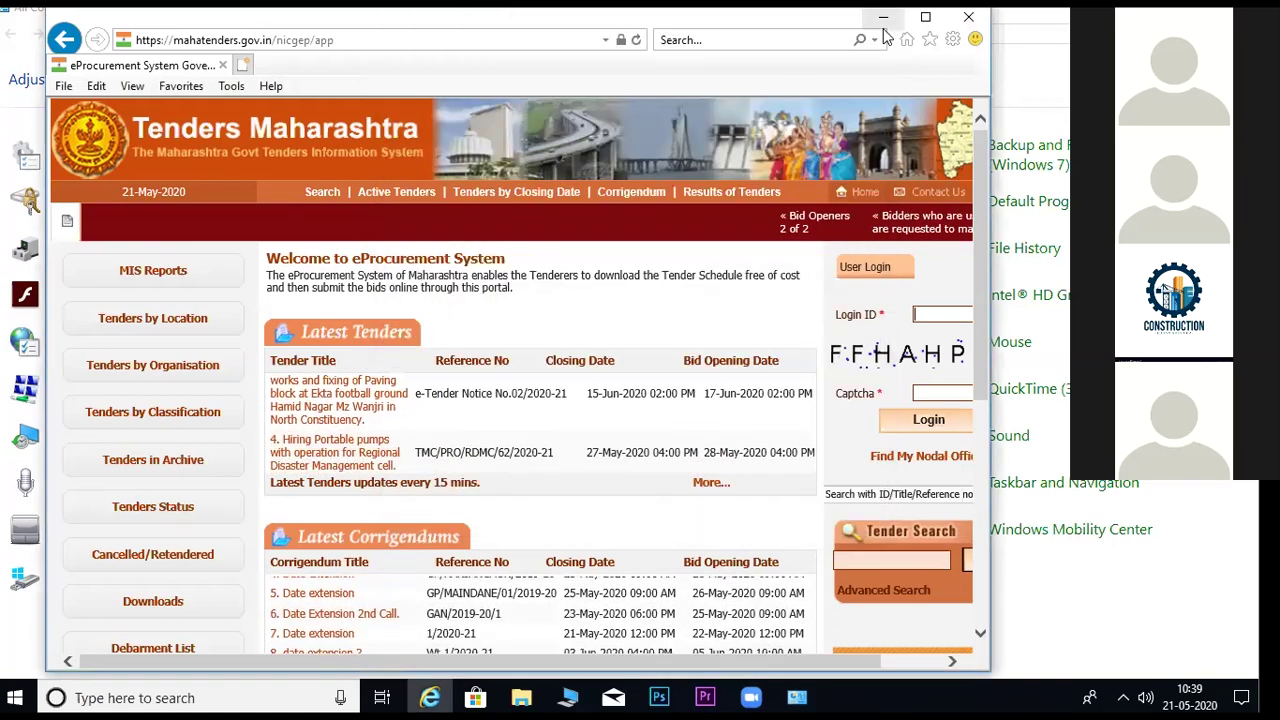
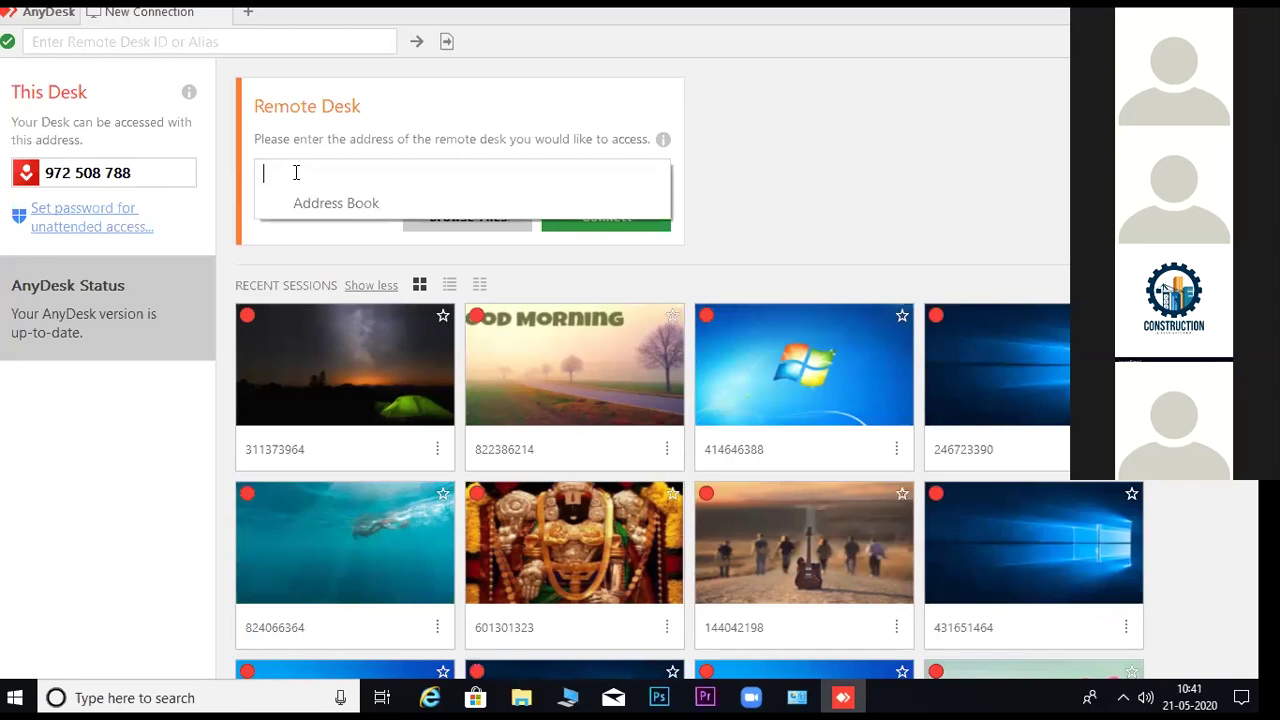
Enter the partner's AnyDesk address in the Remote Desk field, correcting a typo, and connect
text(72)
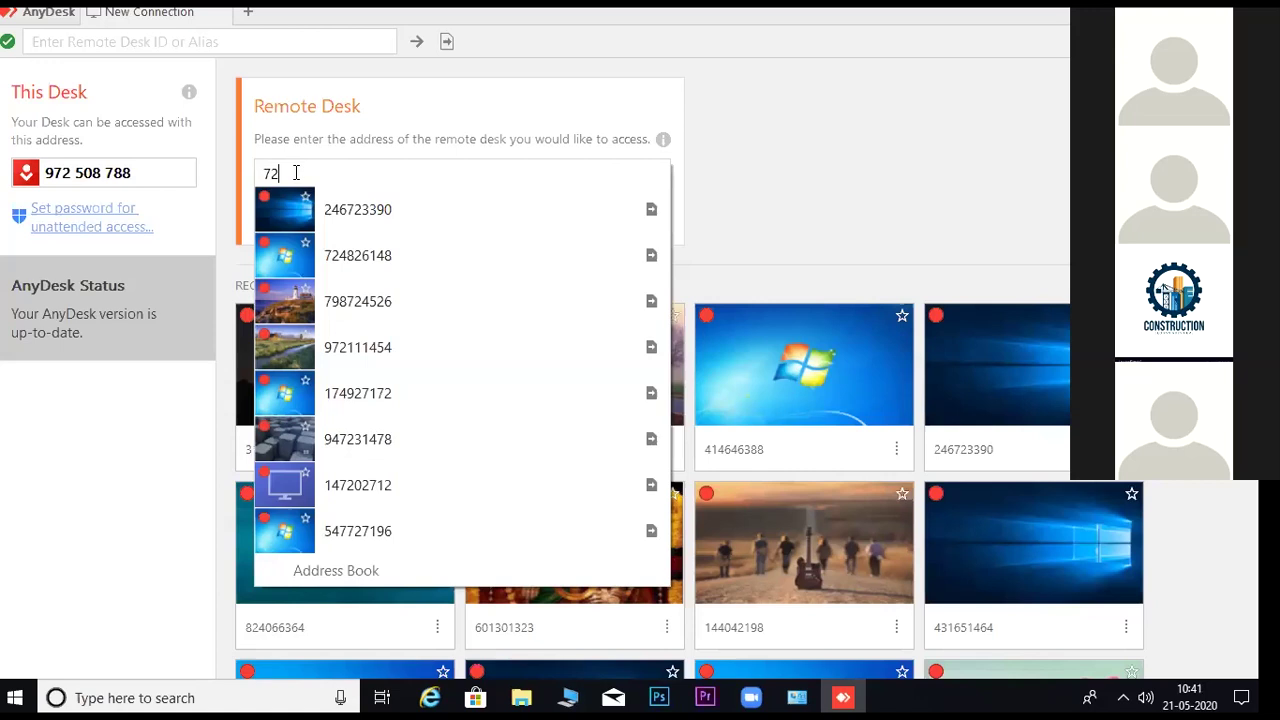
text(27)
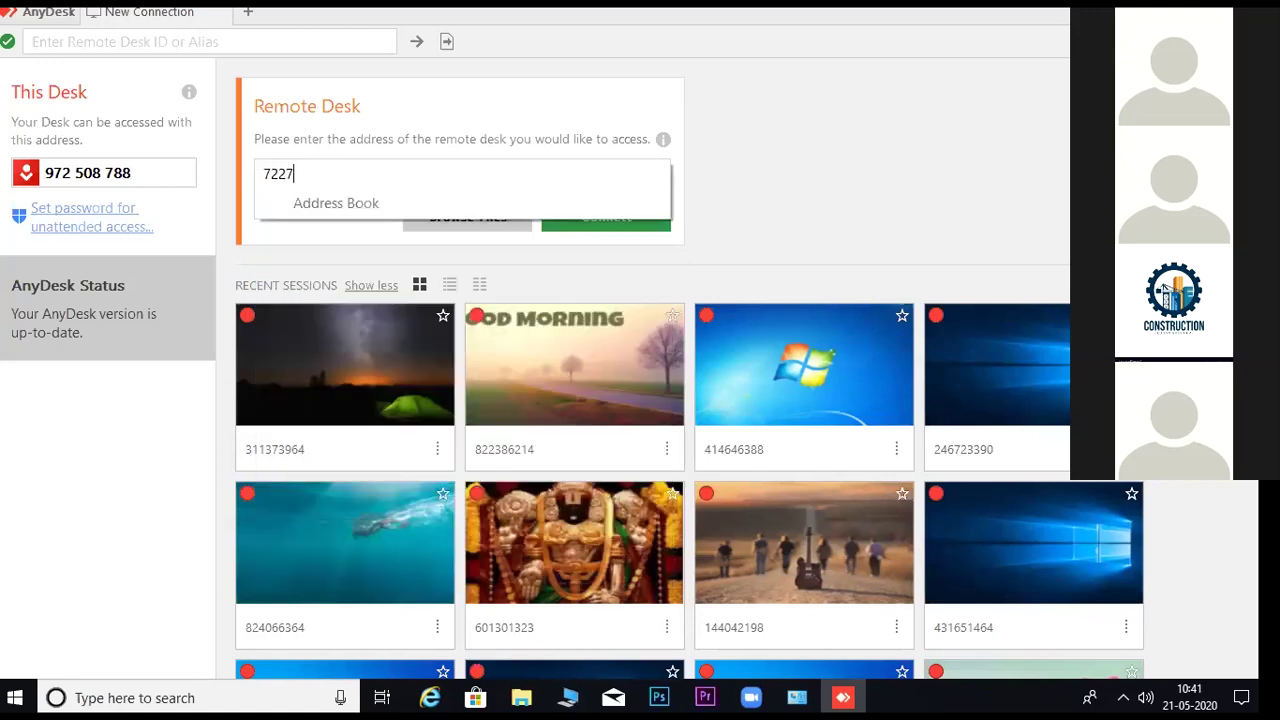
key(BackSpace)
key(BackSpace)
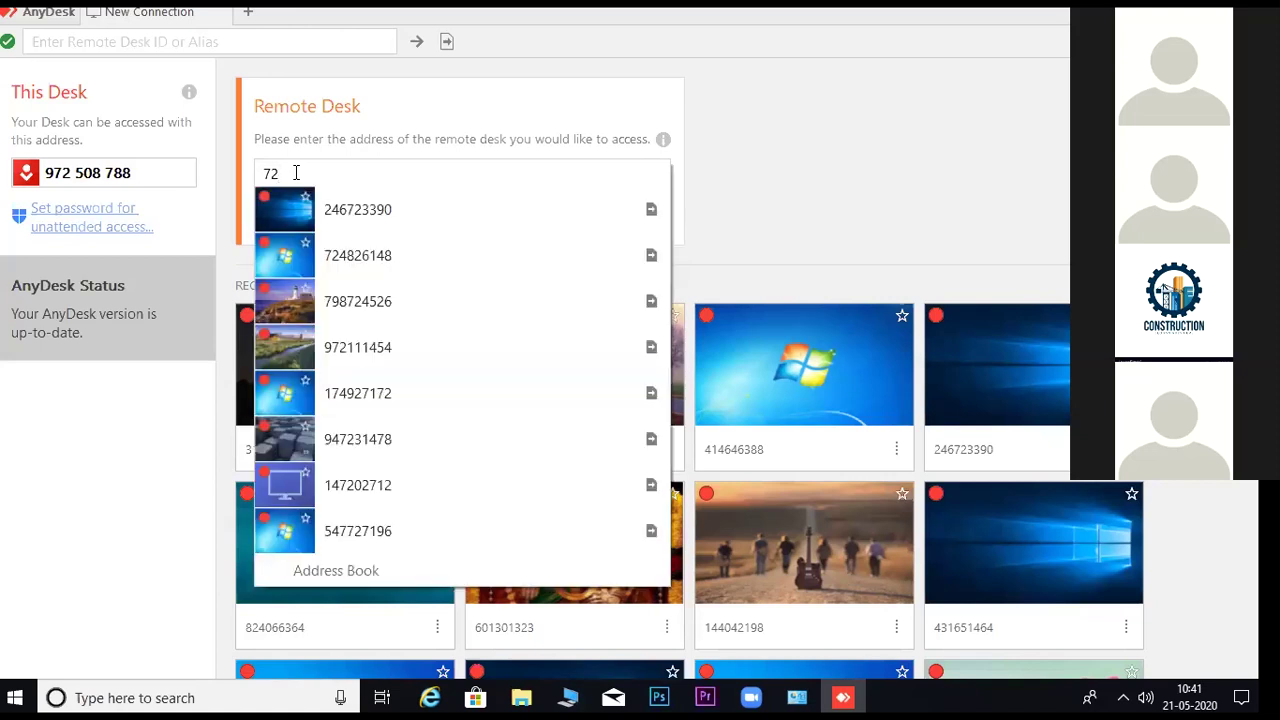
text(1)
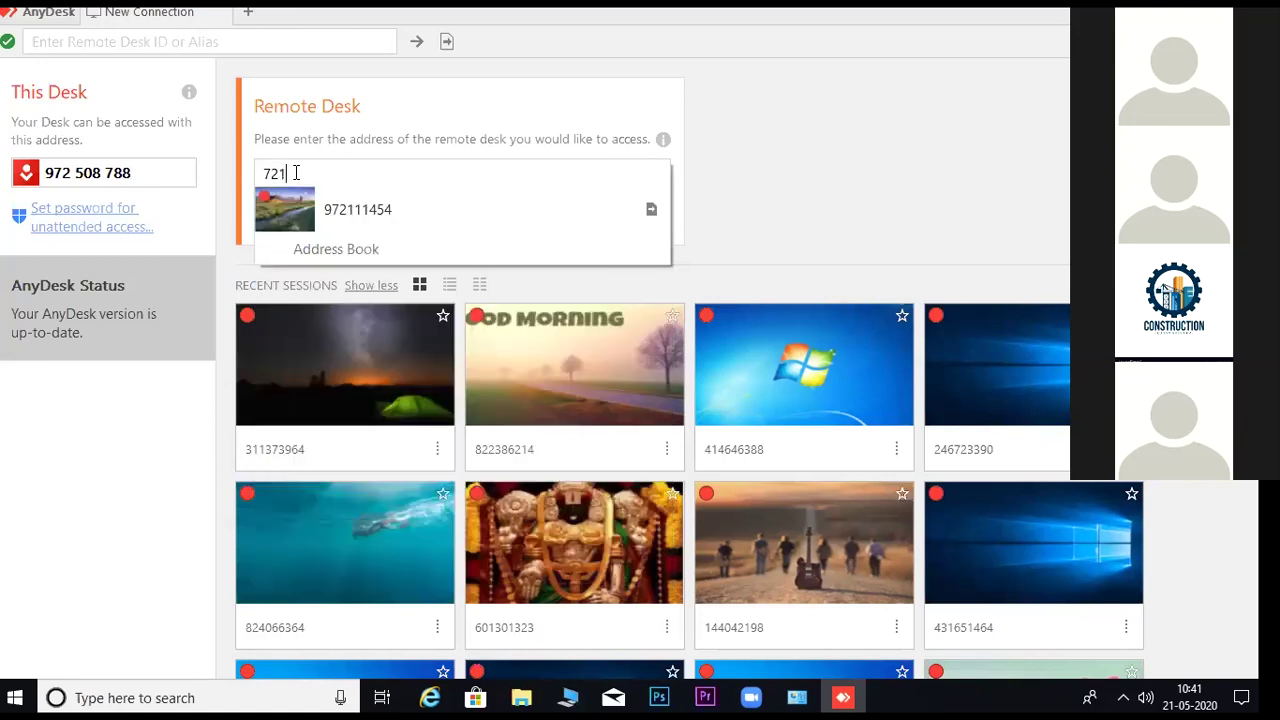
text(273)
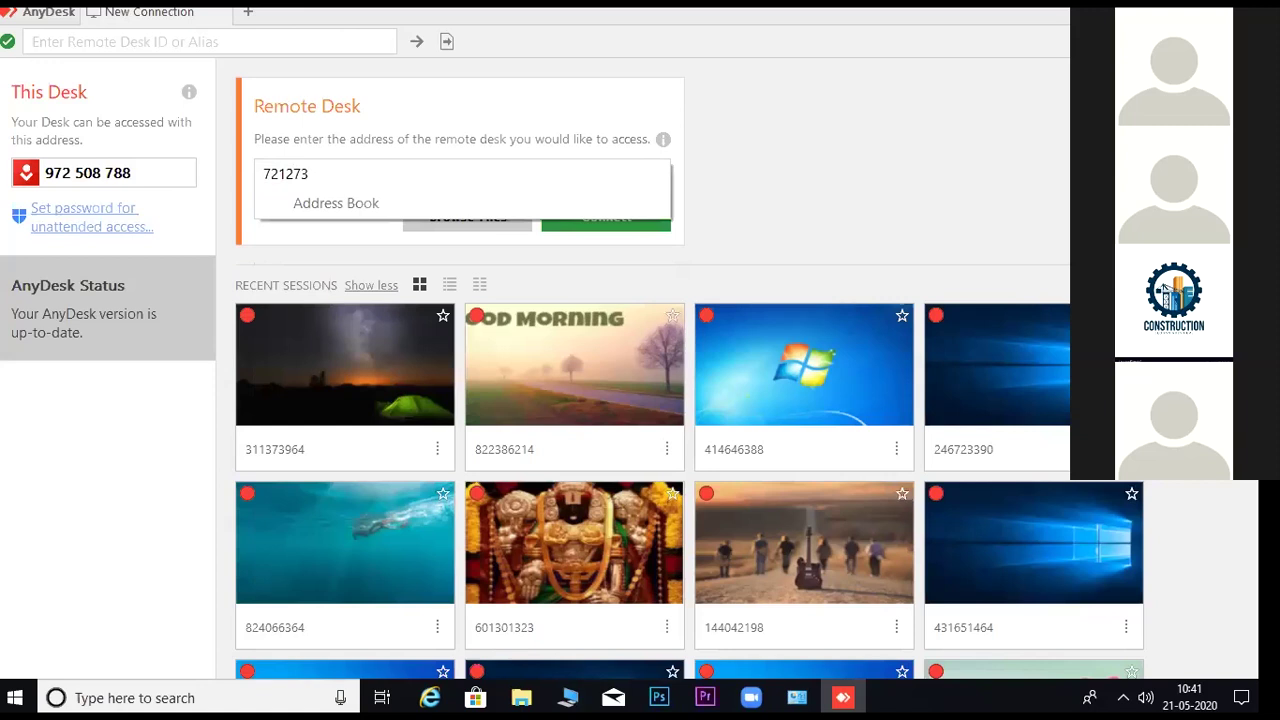
text(292)
click(737, 194)
click(600, 216)
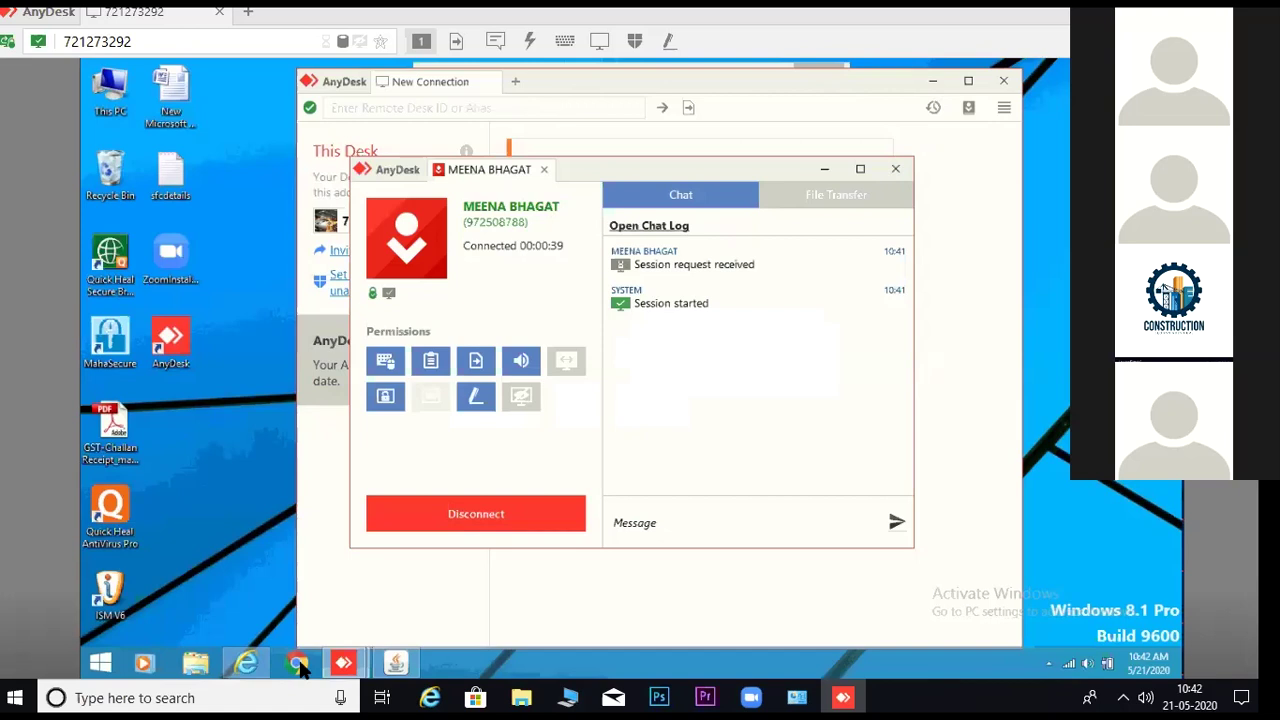
On the remote PC, bring up the Java Control Panel's Security tab at level High
click(248, 666)
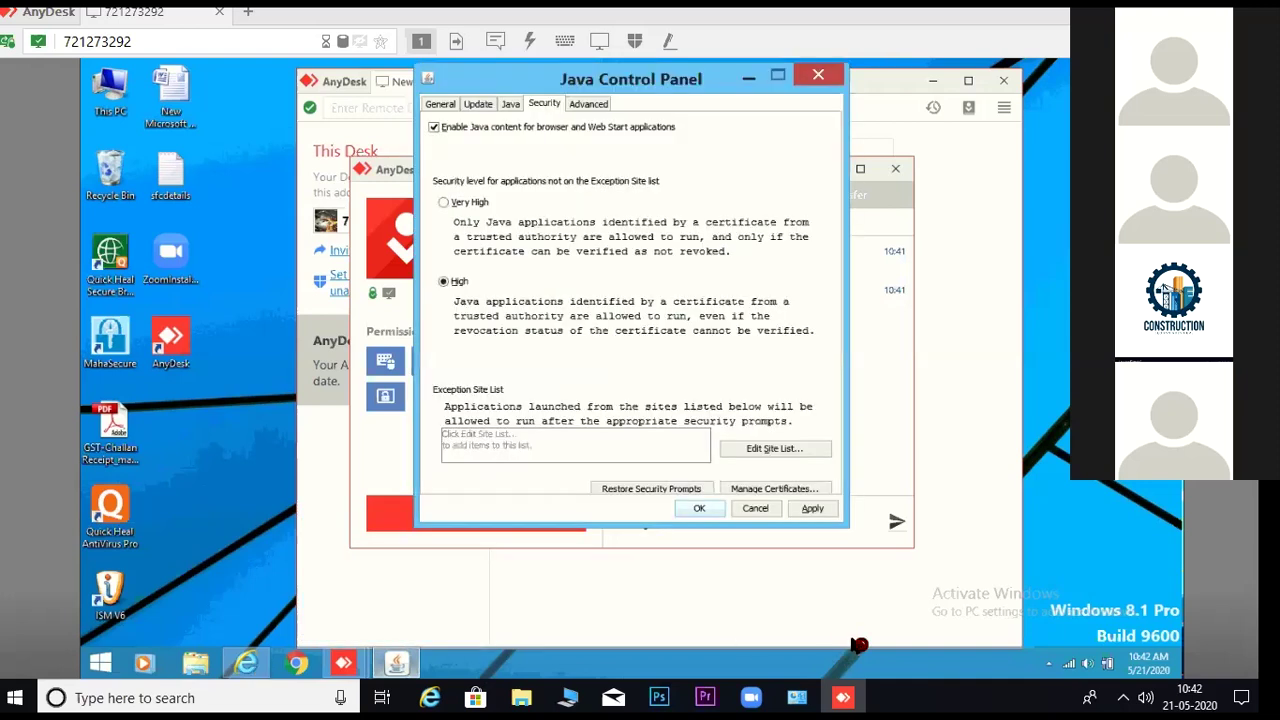
key(Tab)
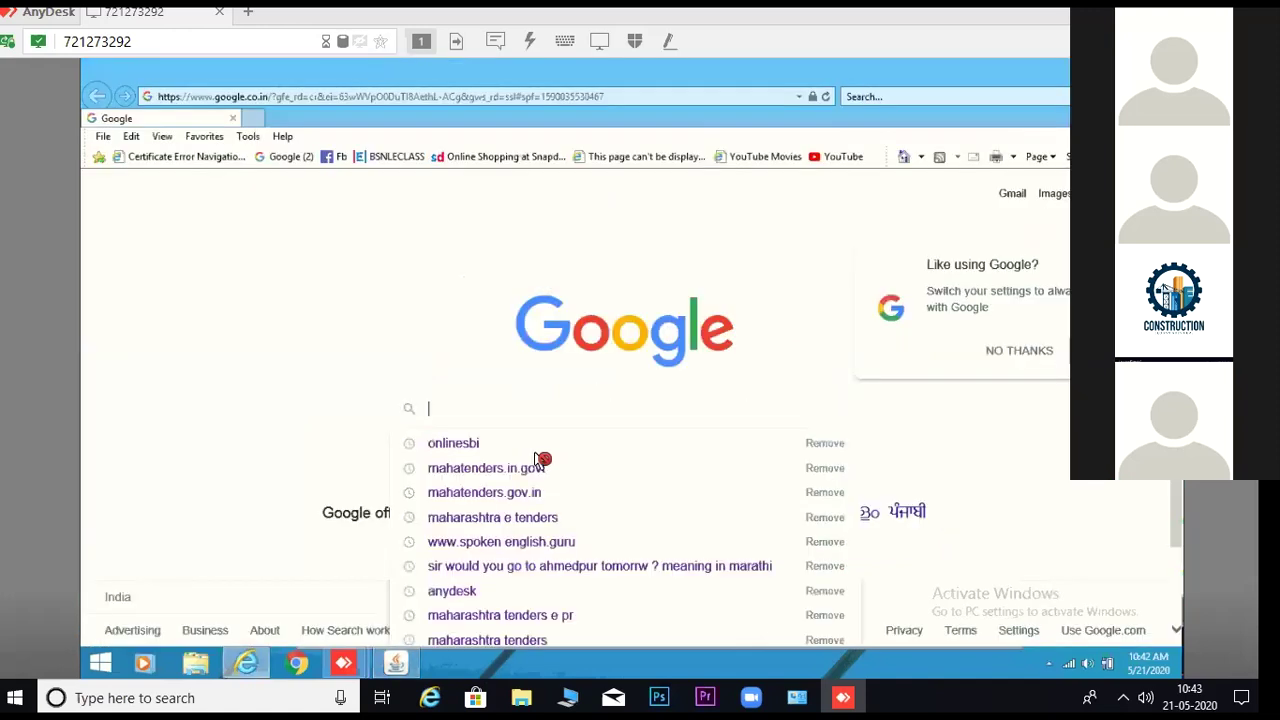
mouse_move(203, 596)
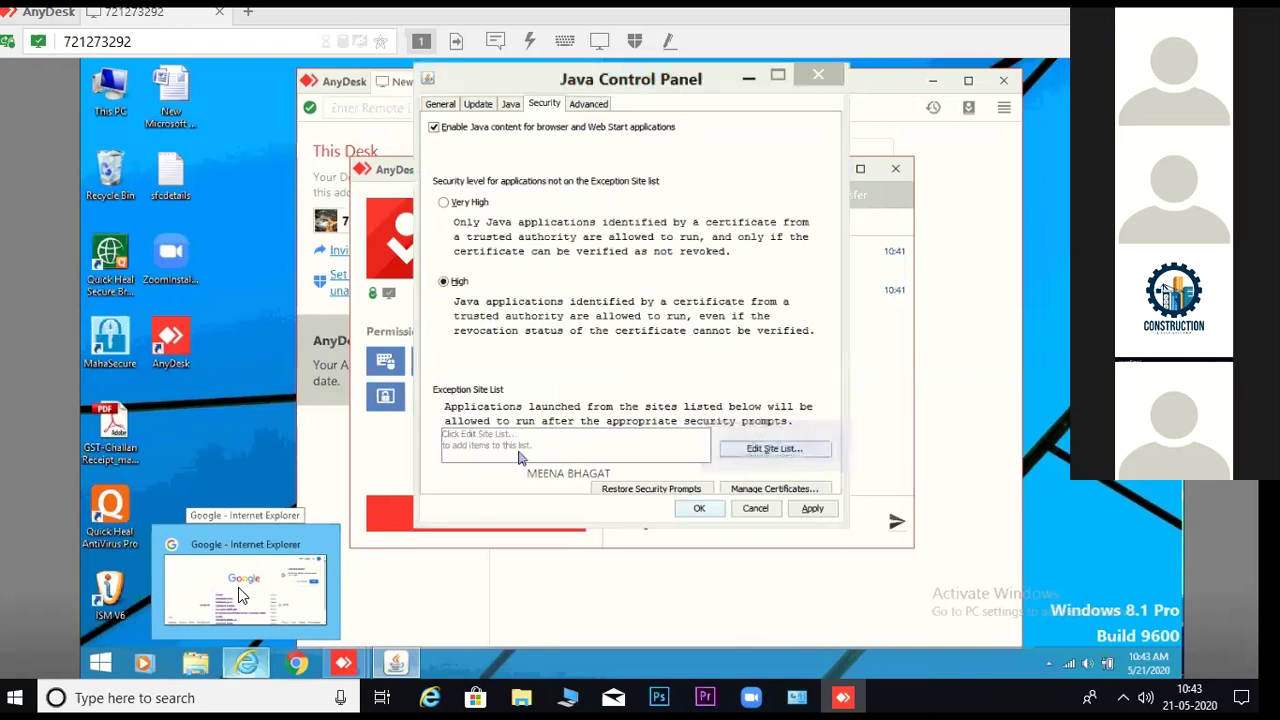
Bring the remote Google window to the front and select its web address
click(238, 591)
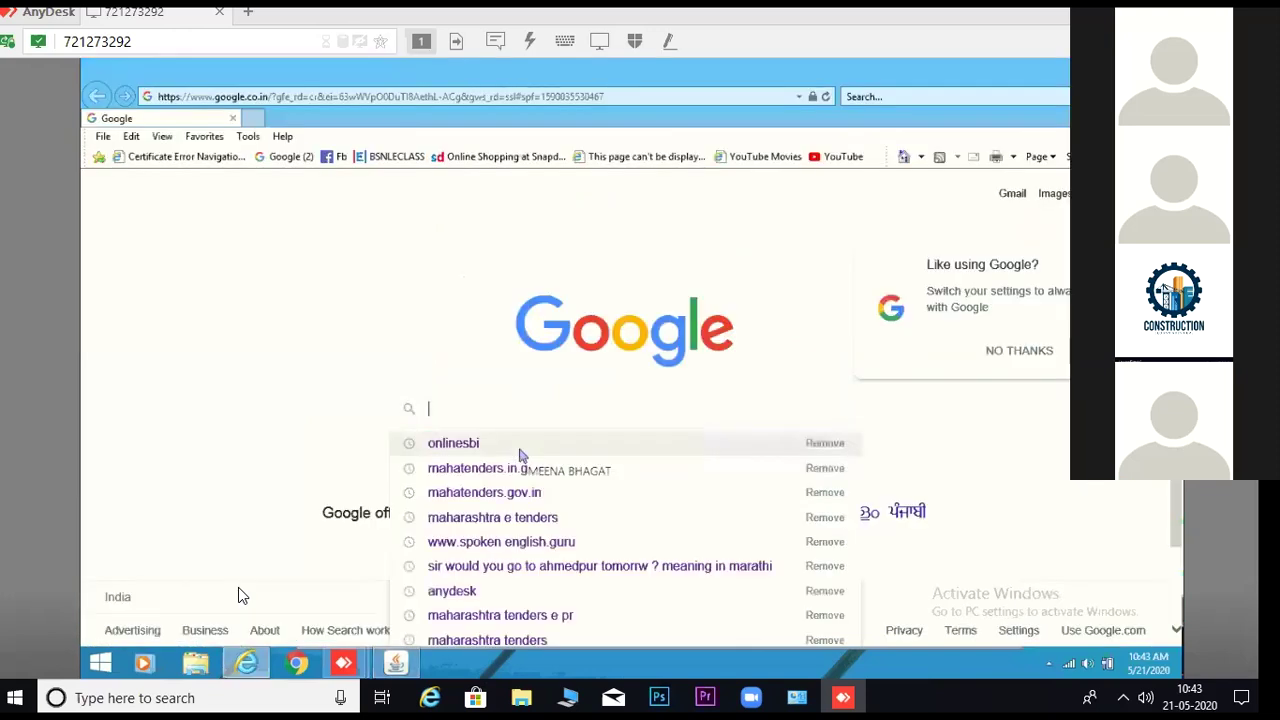
click(291, 99)
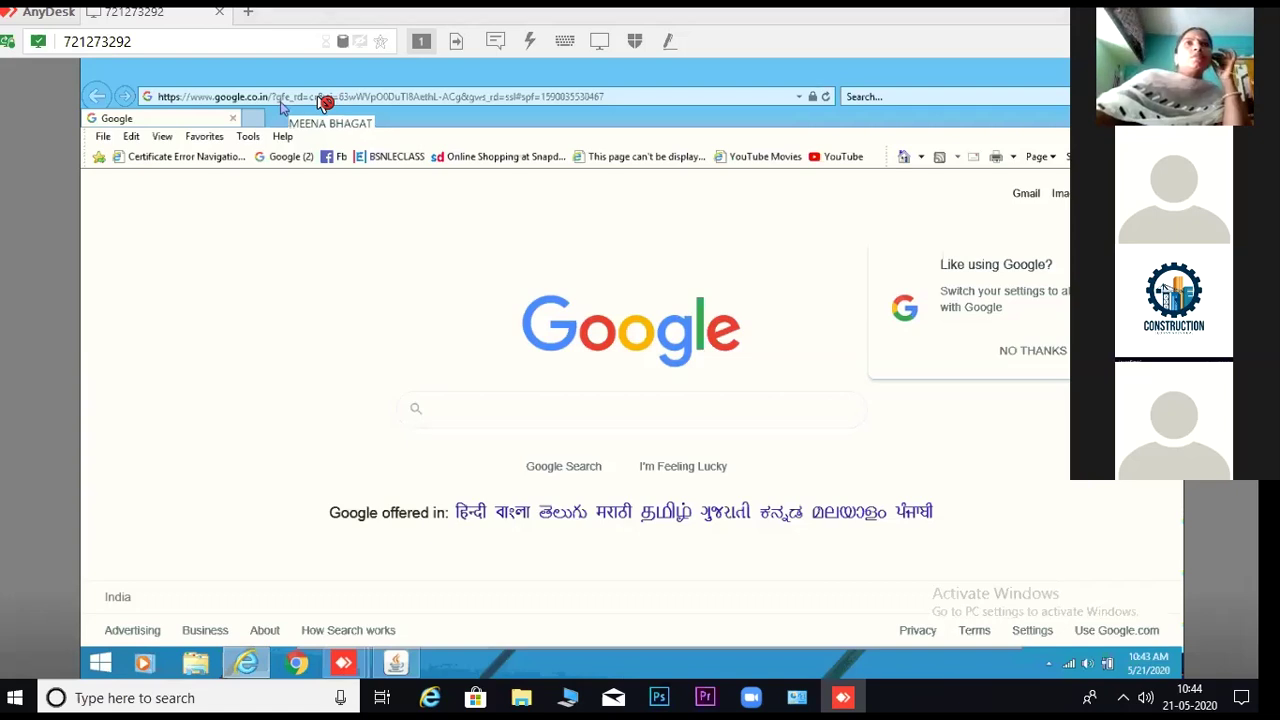
click(281, 100)
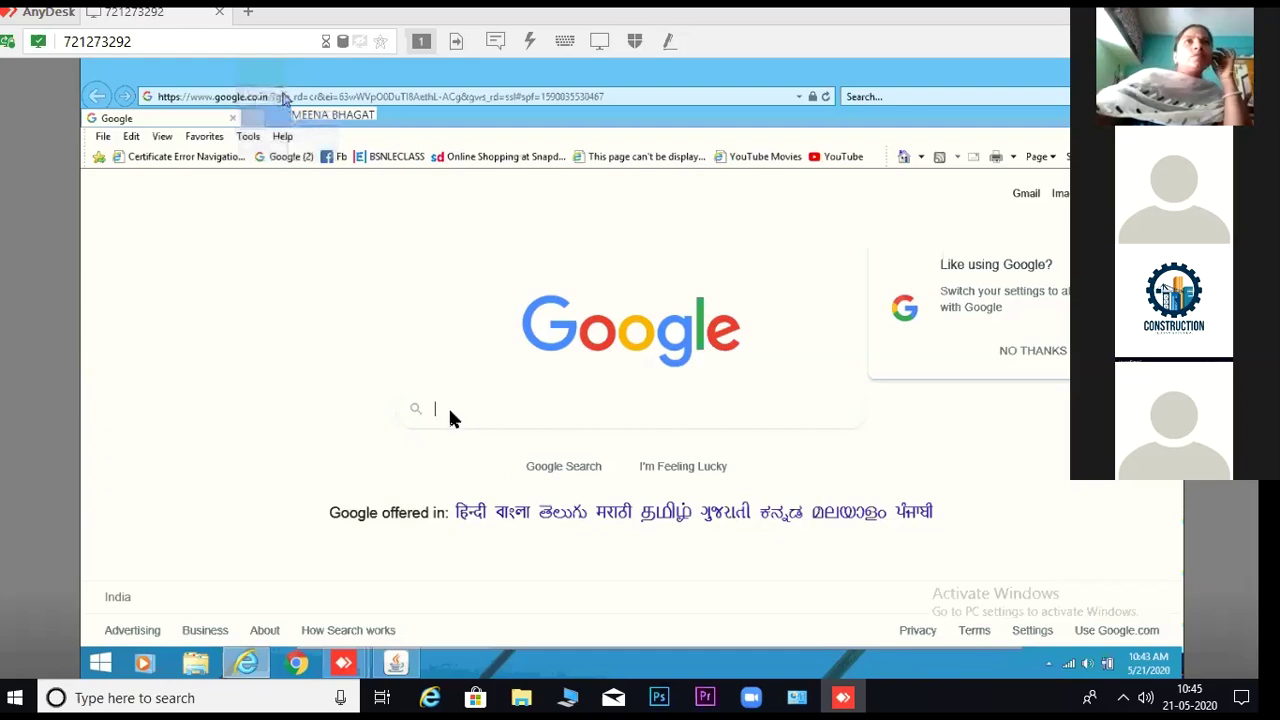
Minimise and restore the AnyDesk remote session window from the taskbar
click(846, 690)
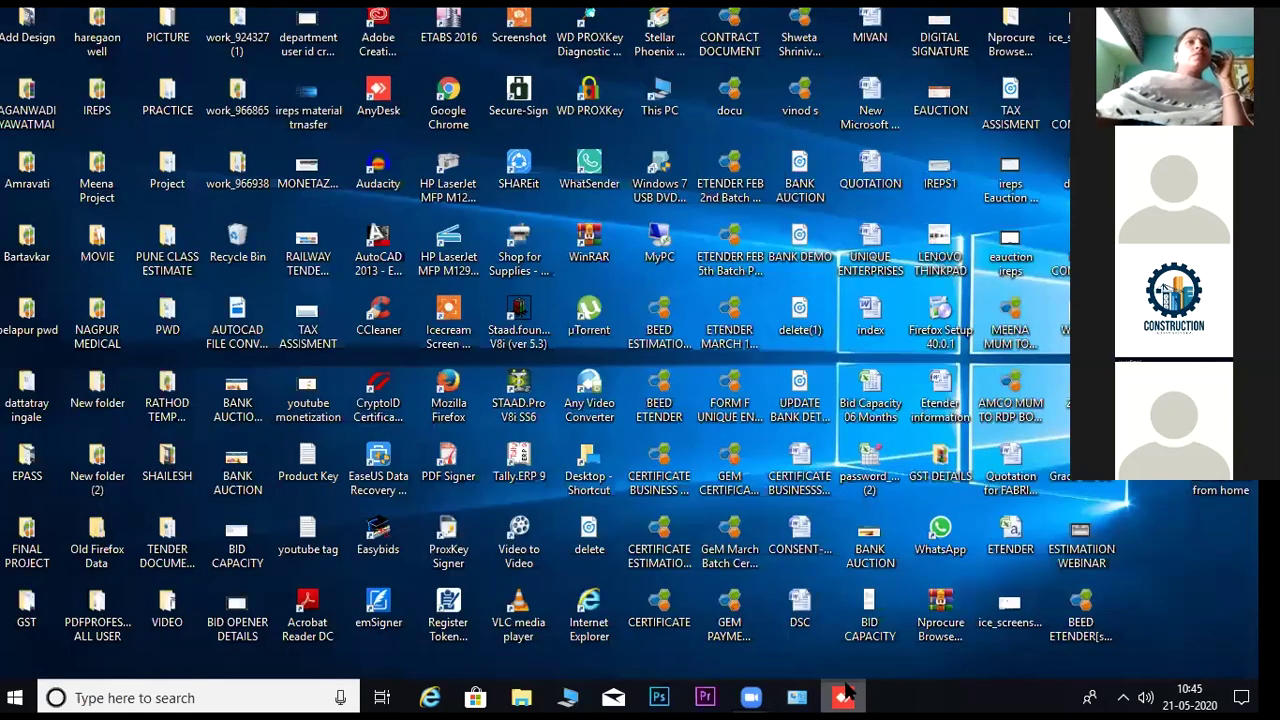
click(846, 692)
click(846, 692)
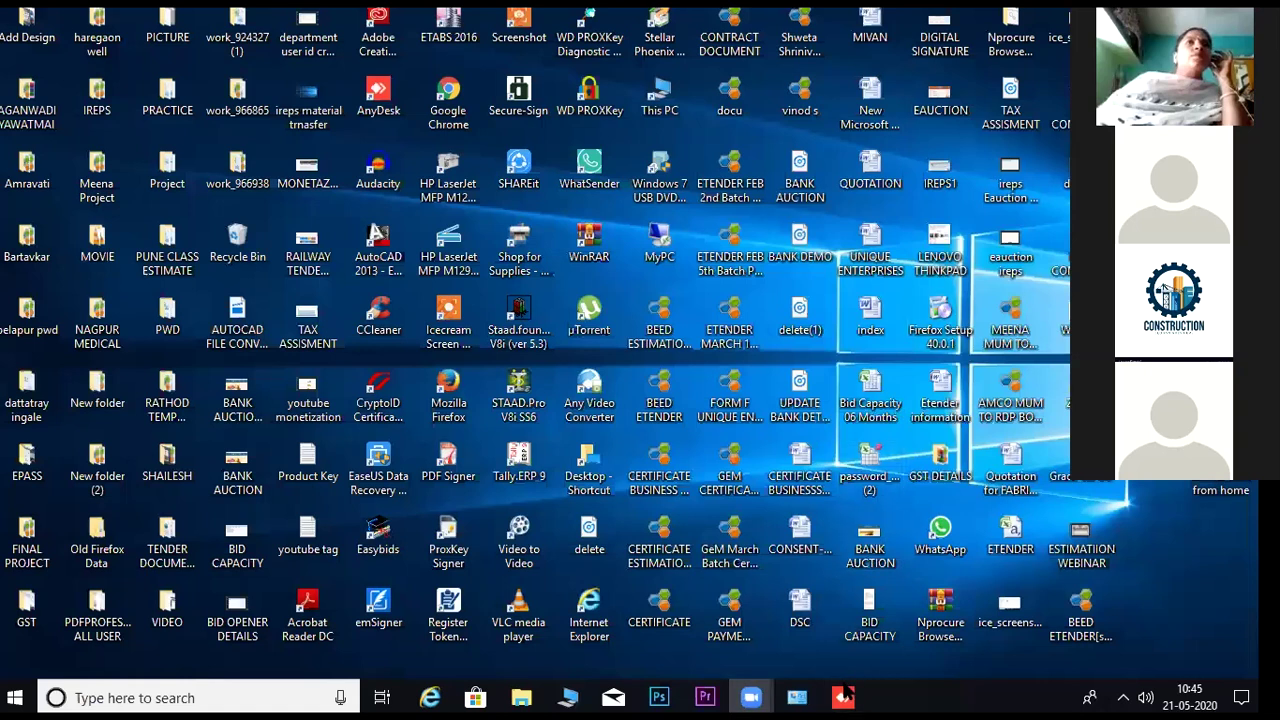
click(846, 692)
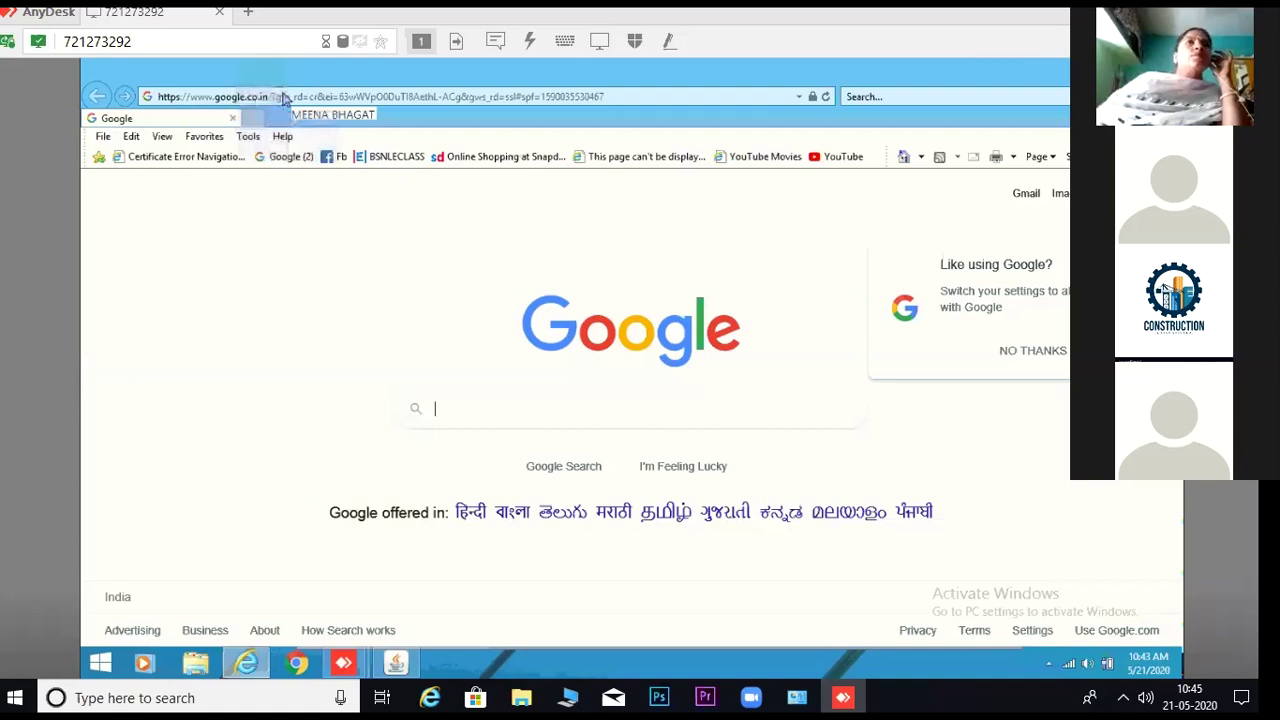
Show the local desktop and relaunch AnyDesk from its desktop shortcut
key(super+d)
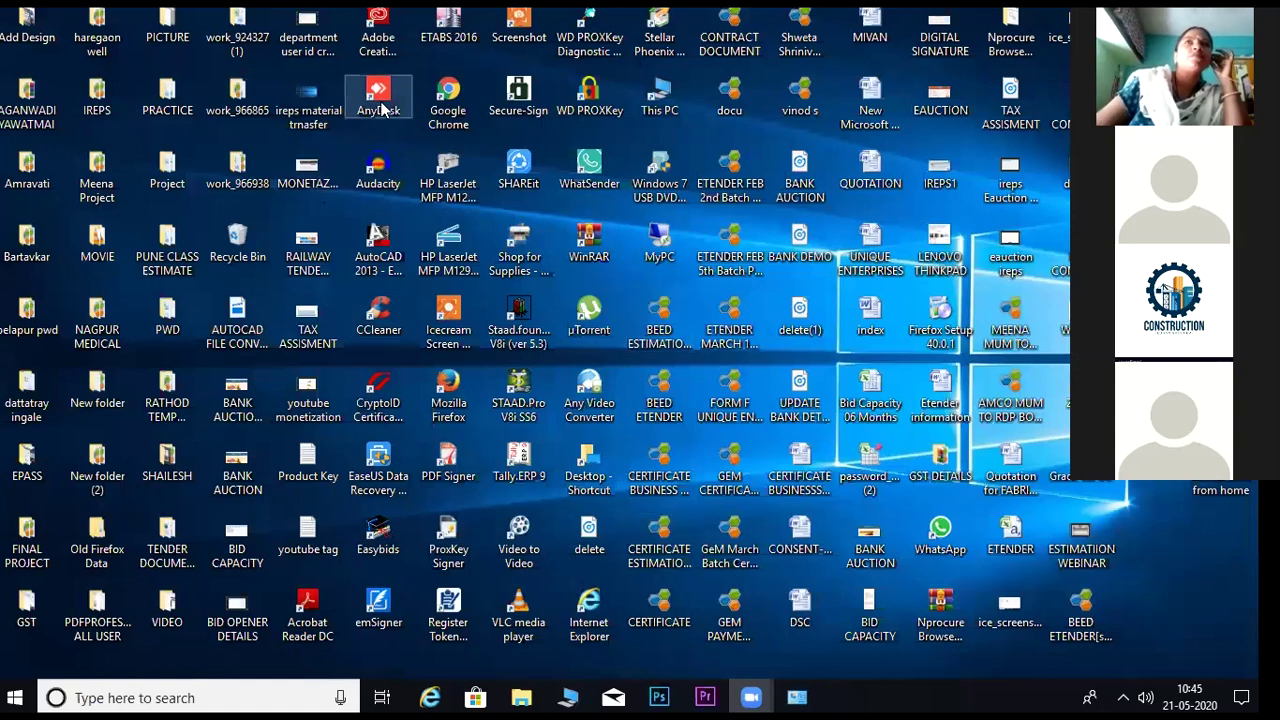
click(378, 100)
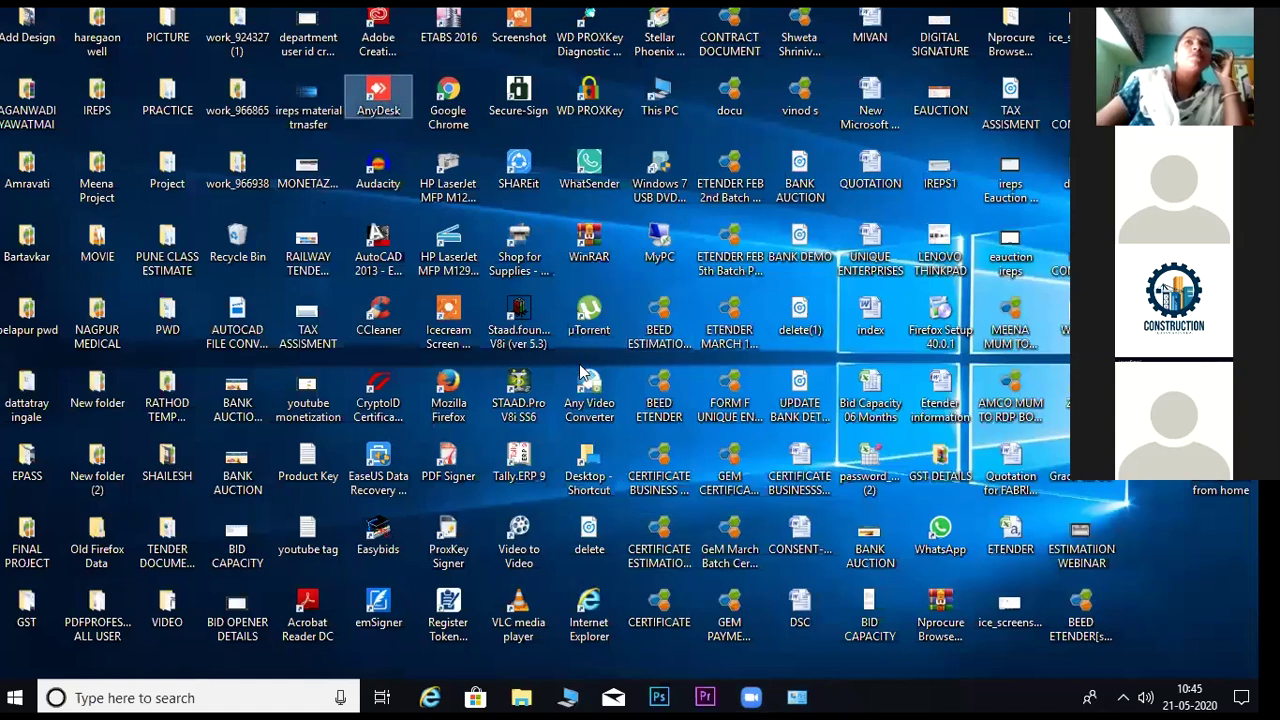
key(Return)
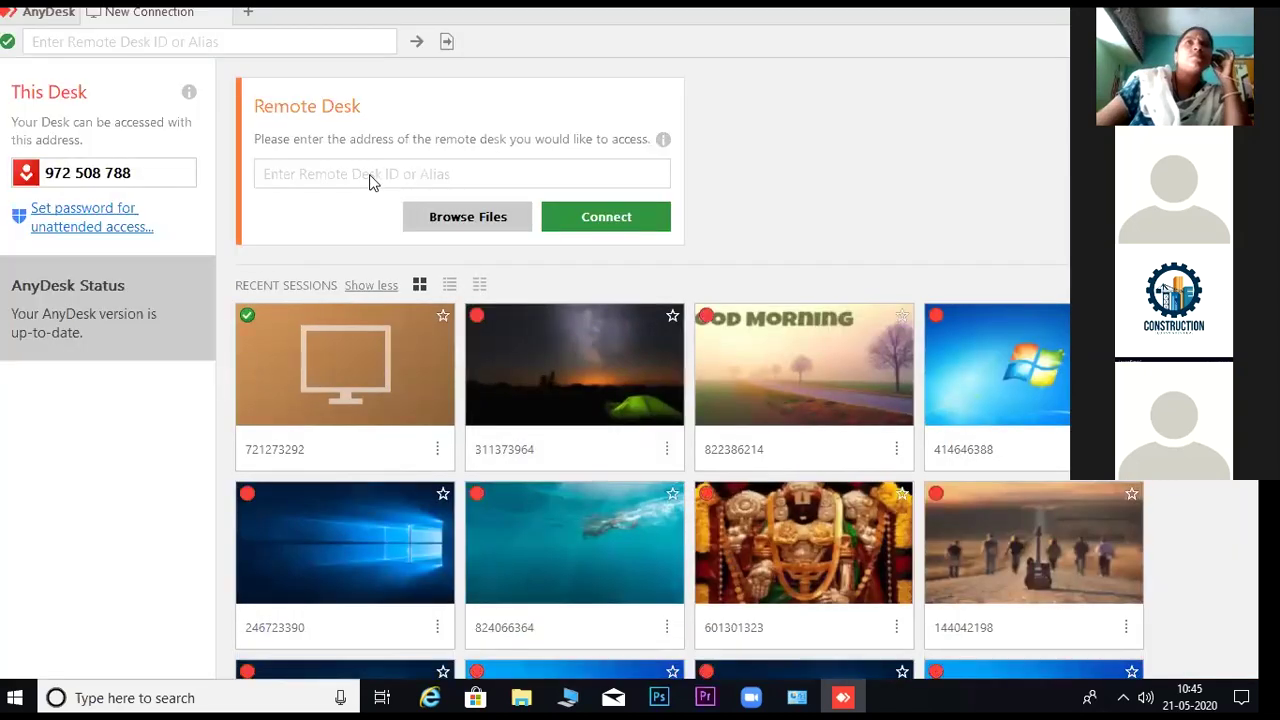
Reconnect to the most recent remote session from its AnyDesk tile
click(345, 395)
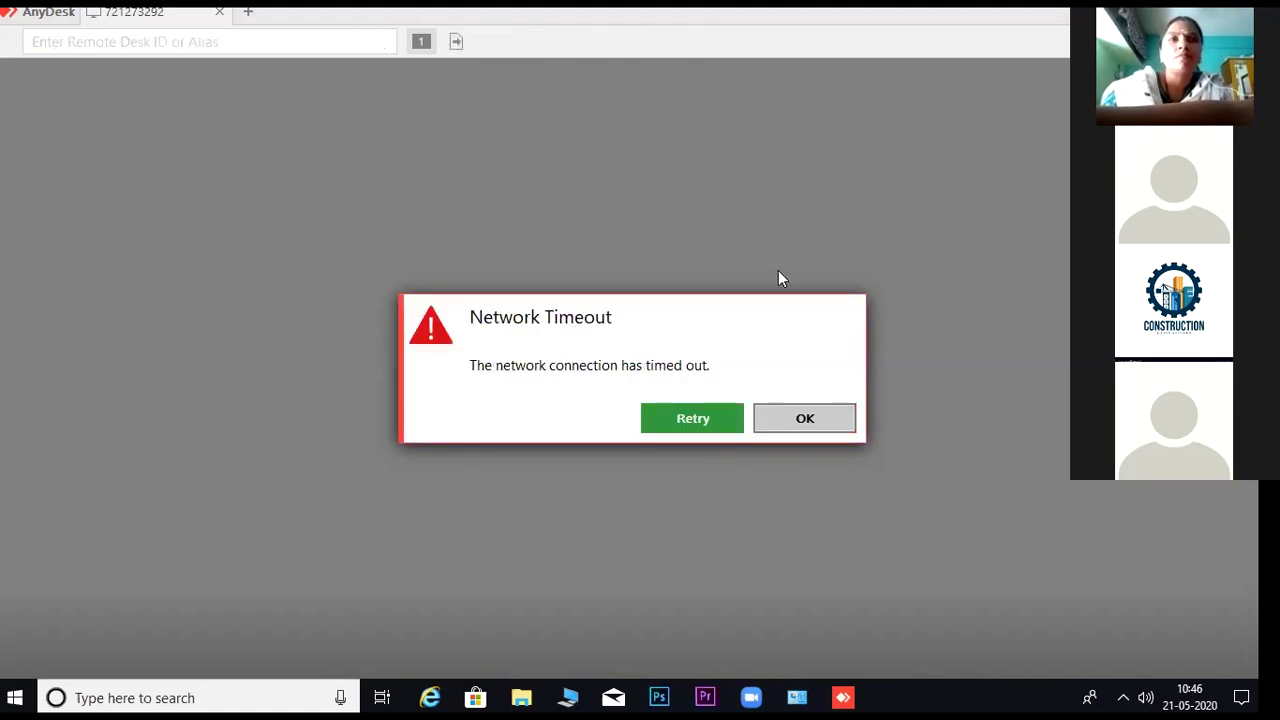
Retry the timed-out connection, then cancel the stalled 'Waiting for image' attempt
click(681, 428)
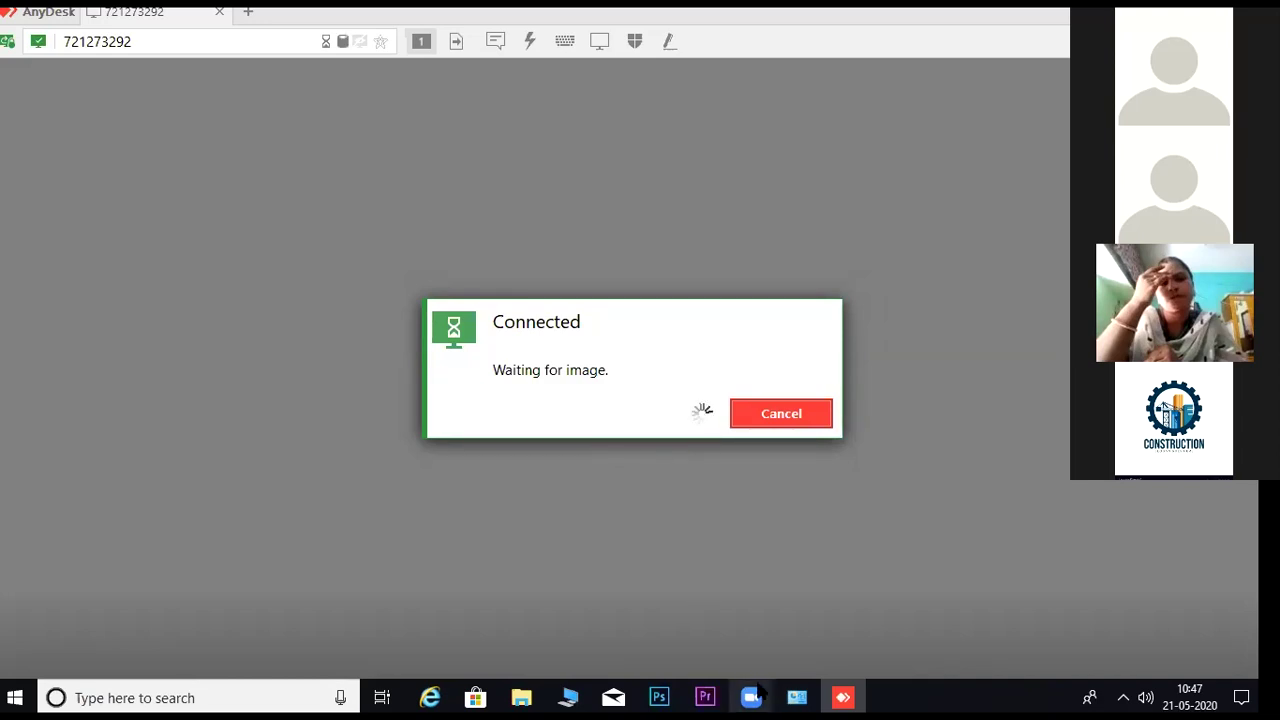
mouse_move(758, 692)
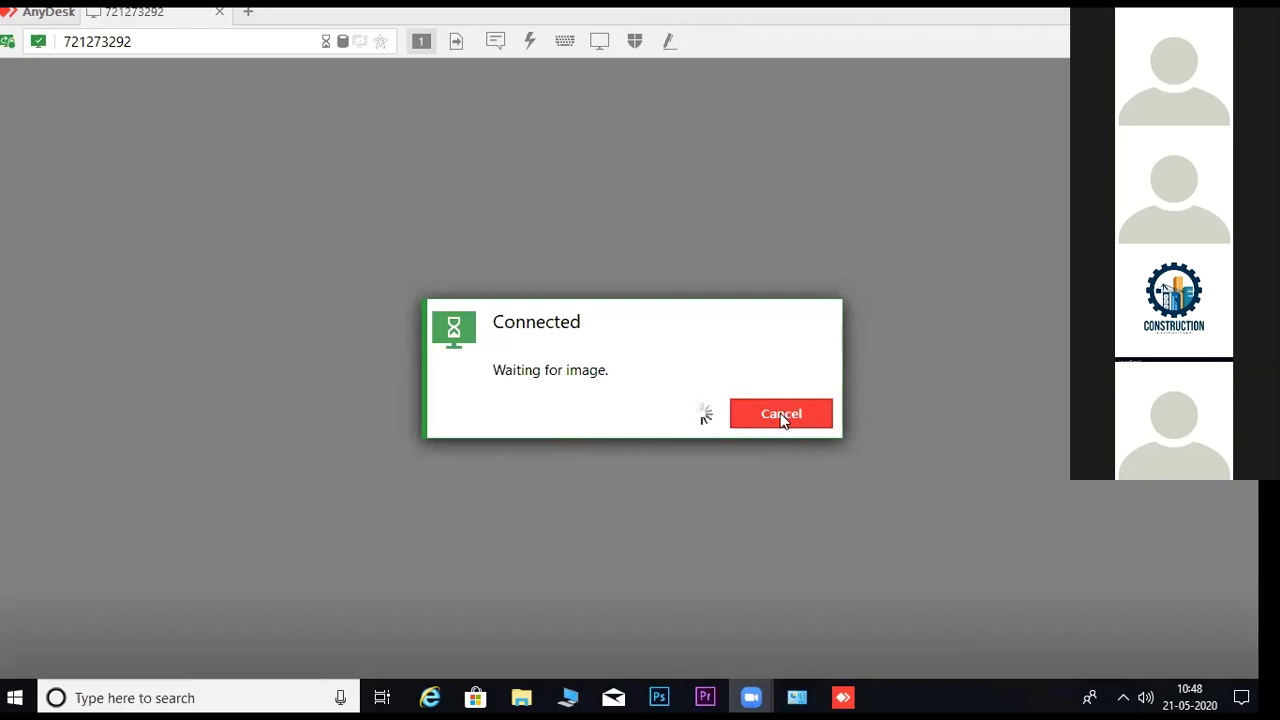
click(783, 418)
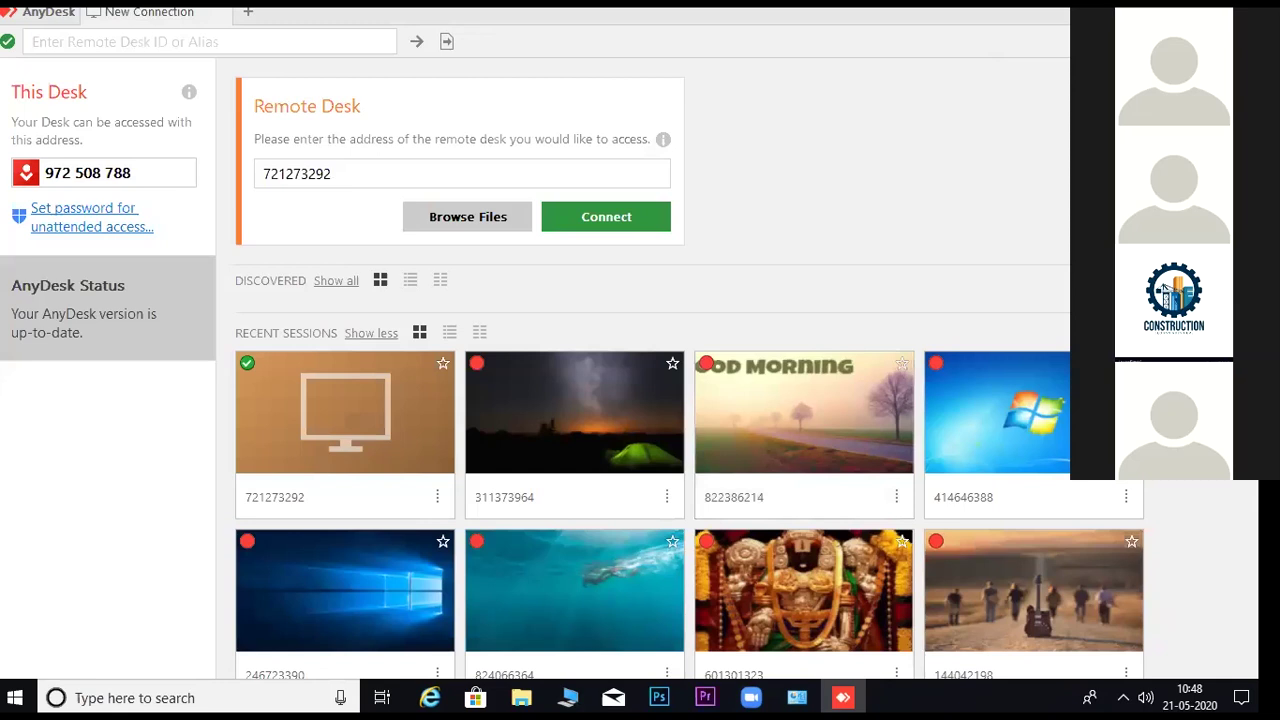
Close AnyDesk and bring up the Internet Explorer window showing mahatenders.gov.in
key(alt+F4)
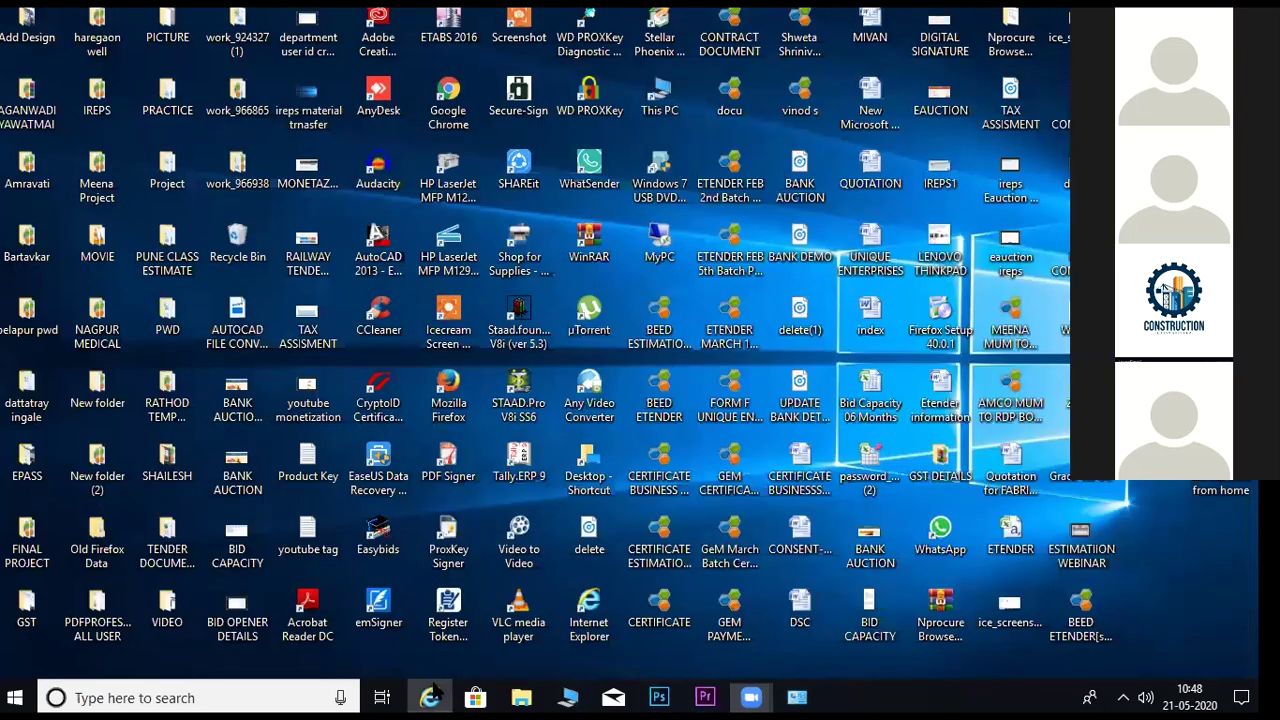
click(429, 697)
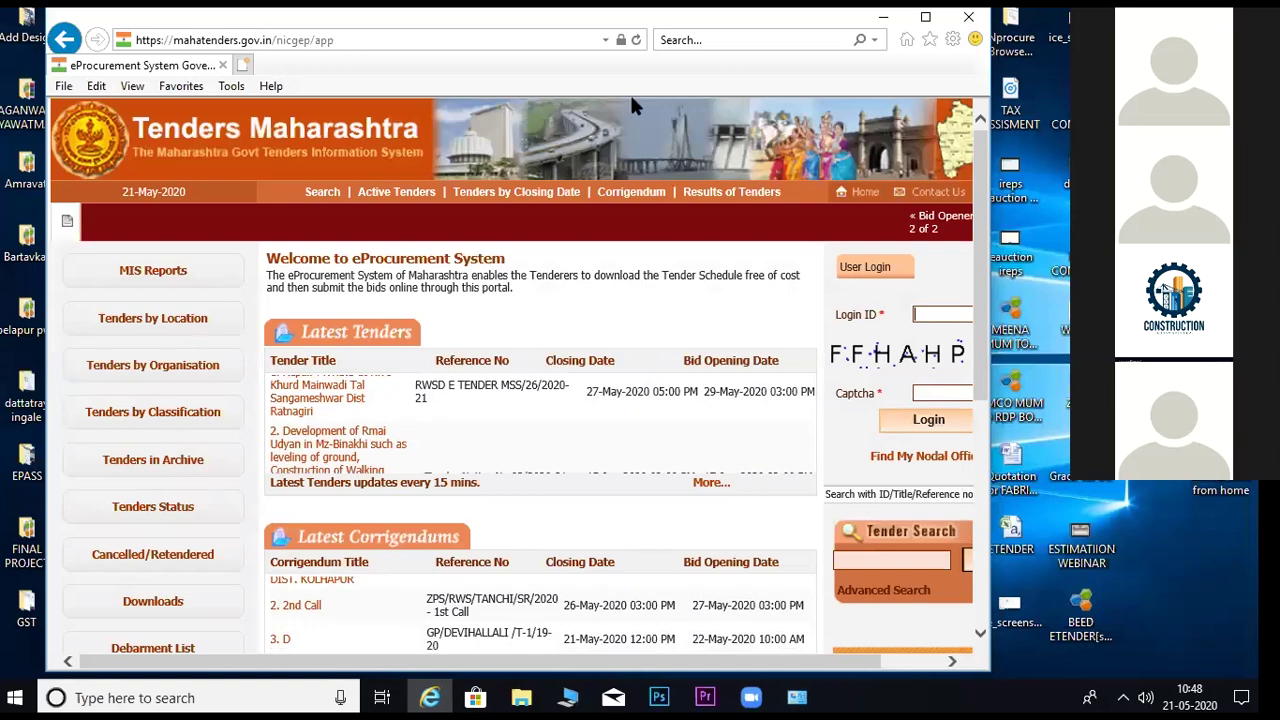
Maximise Internet Explorer on the Tenders Maharashtra home page and select the site address
double_click(420, 65)
click(330, 33)
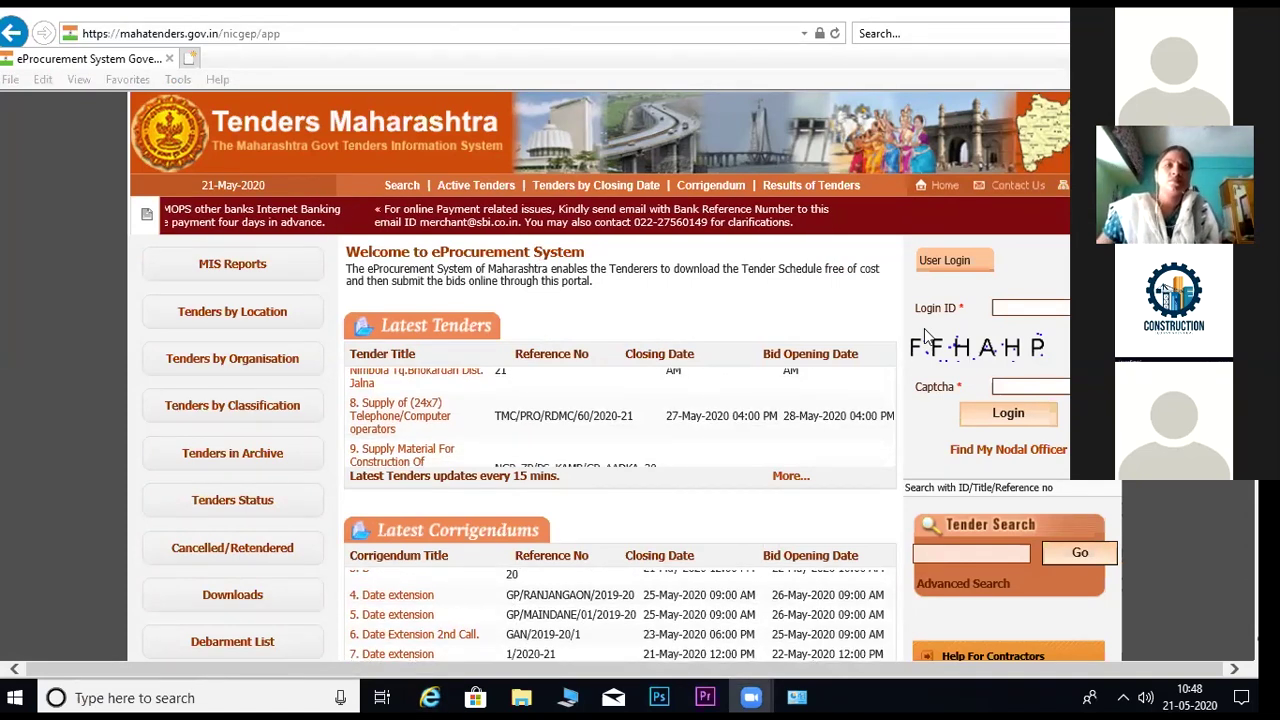
Search tenders for the keyword 'beed' using the Tender Search box and Go
click(798, 214)
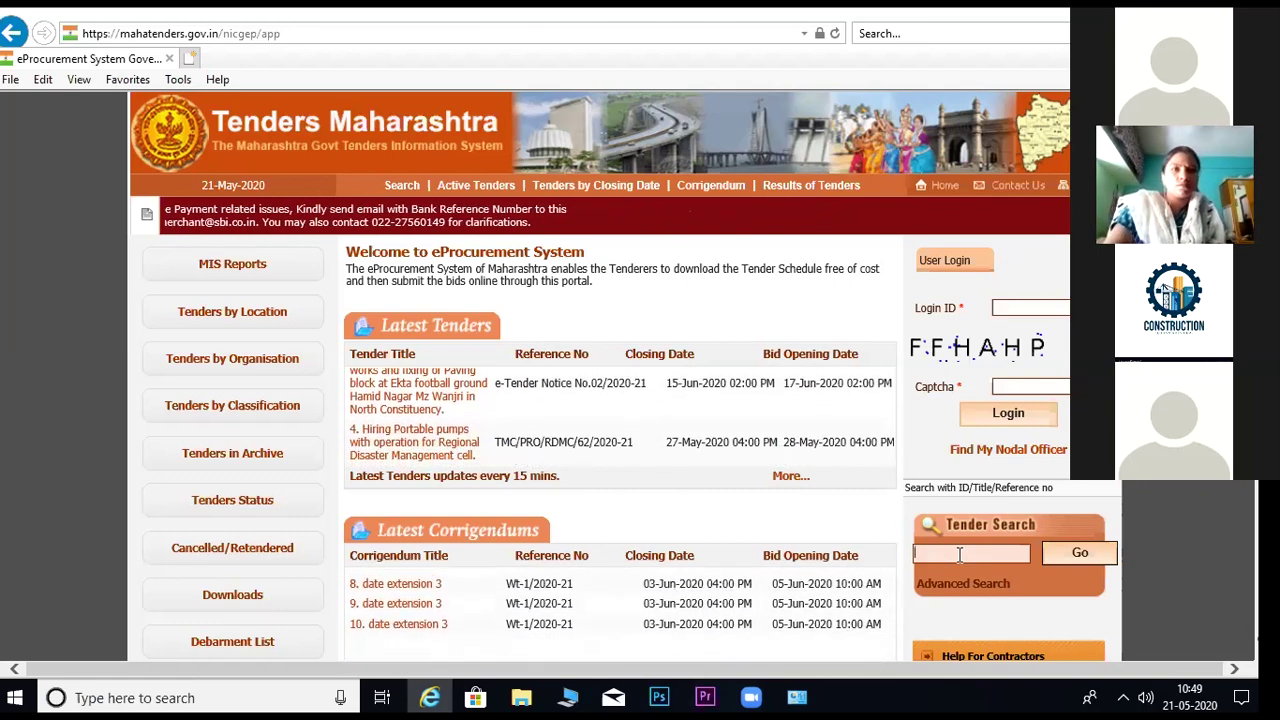
text(Beed)
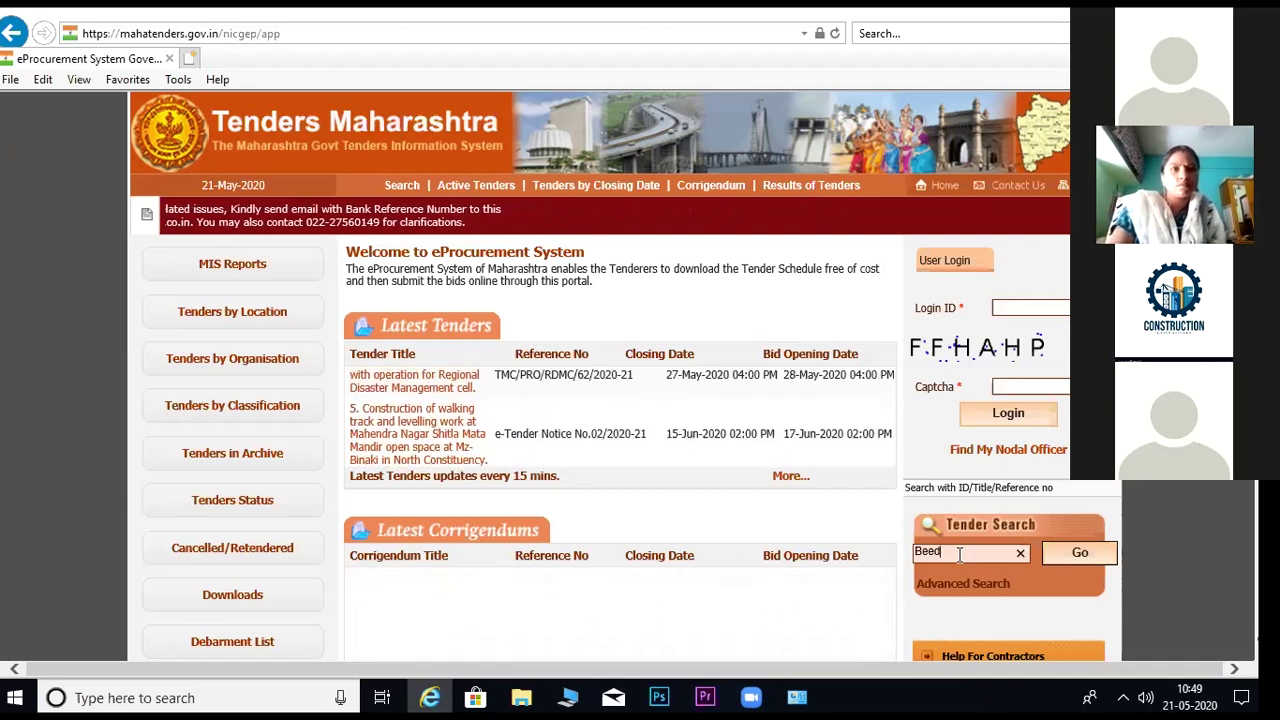
key(Return)
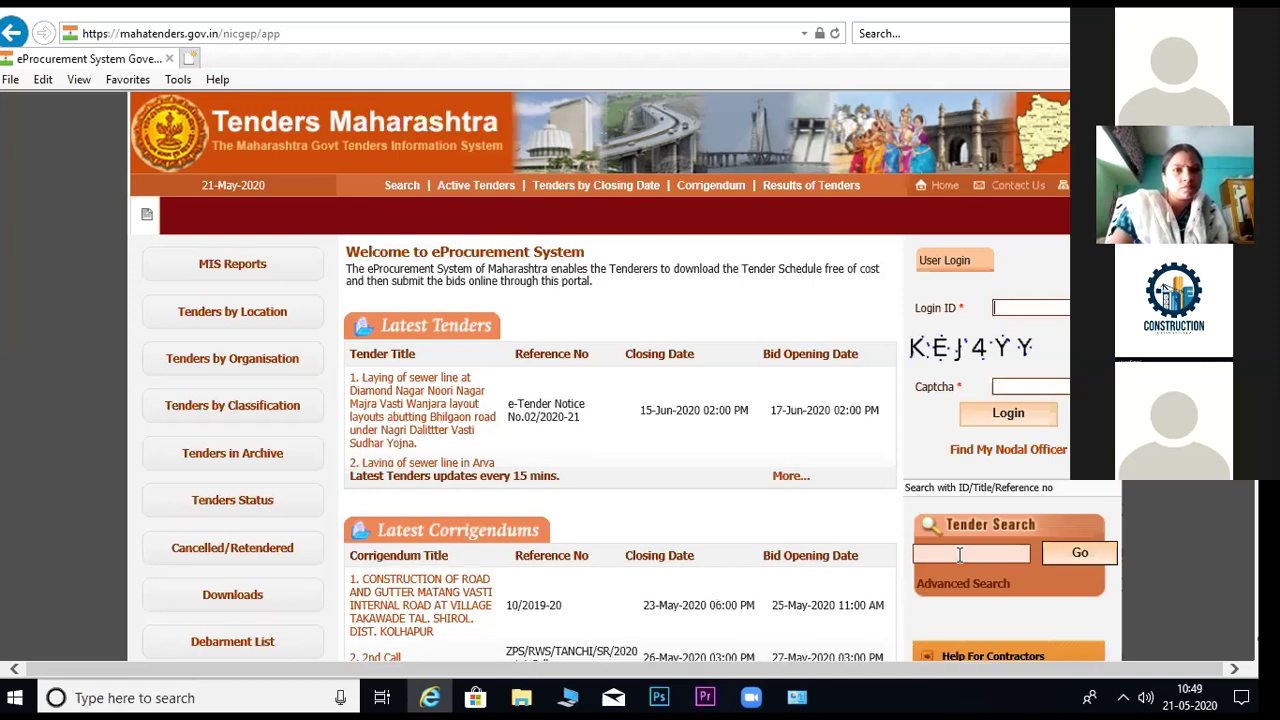
click(963, 556)
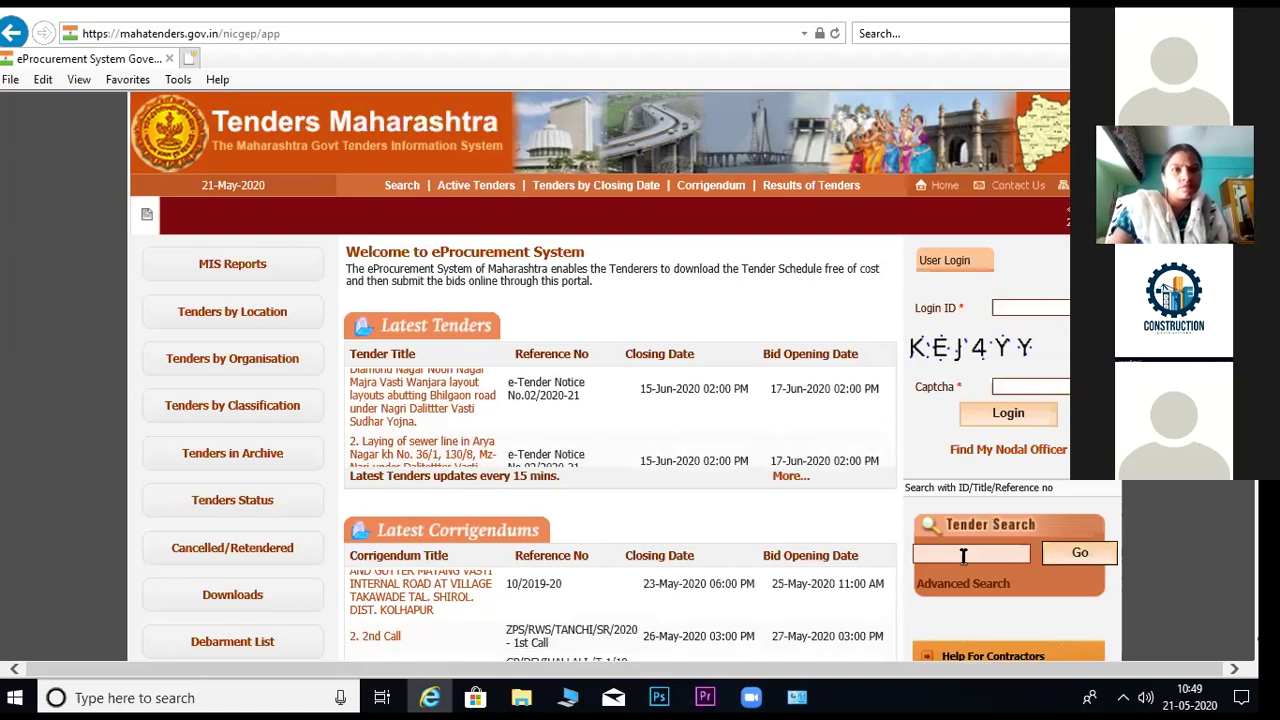
text(beed)
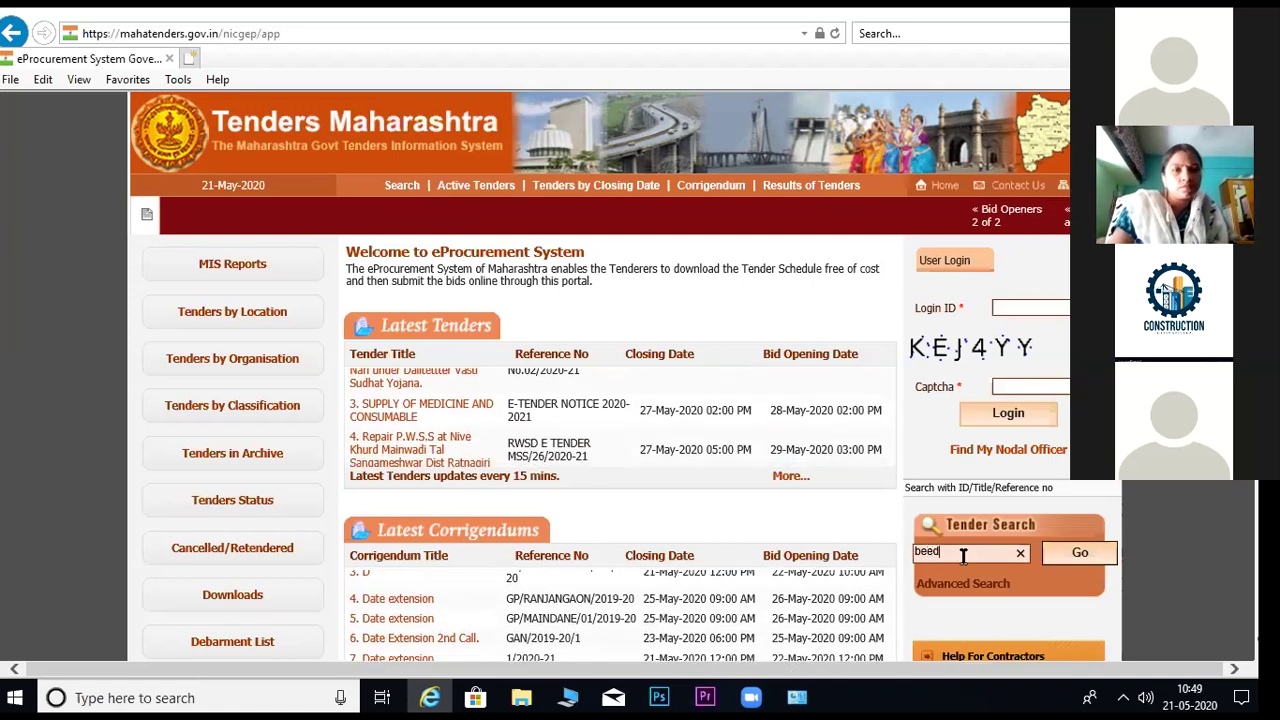
key(Return)
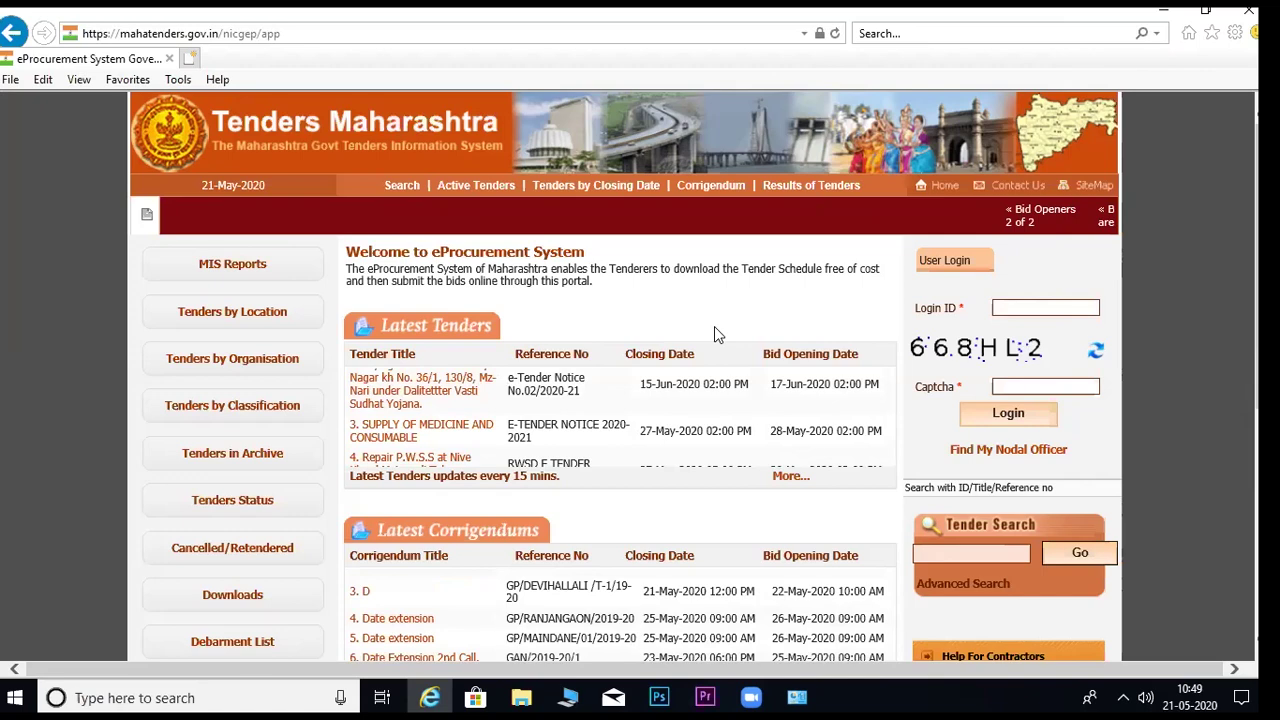
scroll(896, 574, down, 4)
scroll(896, 574, up, 3)
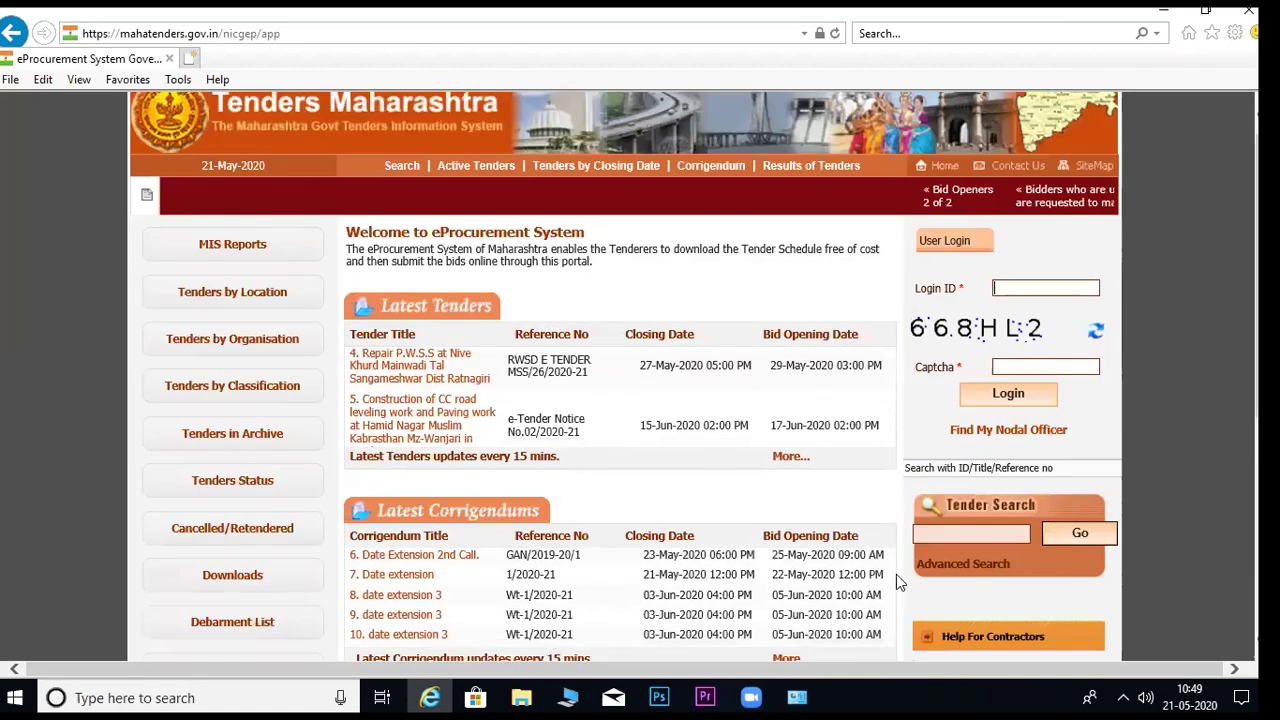
click(961, 532)
text(beed)
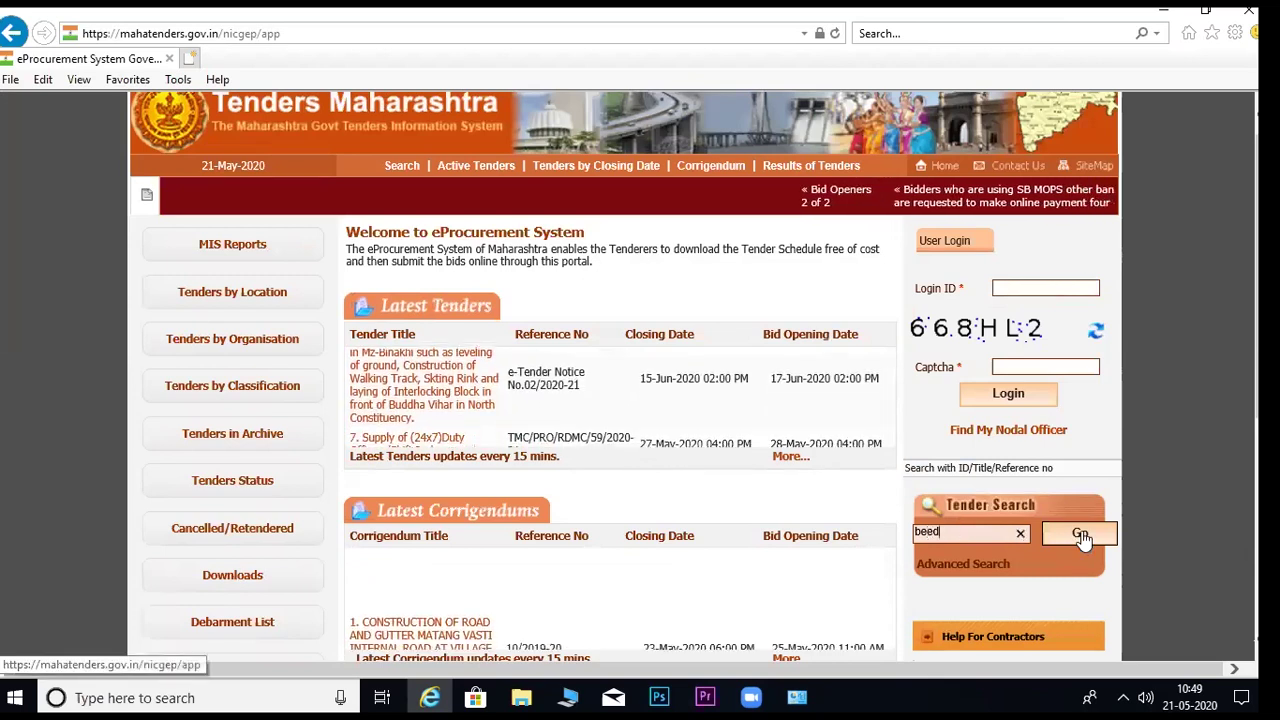
click(1081, 535)
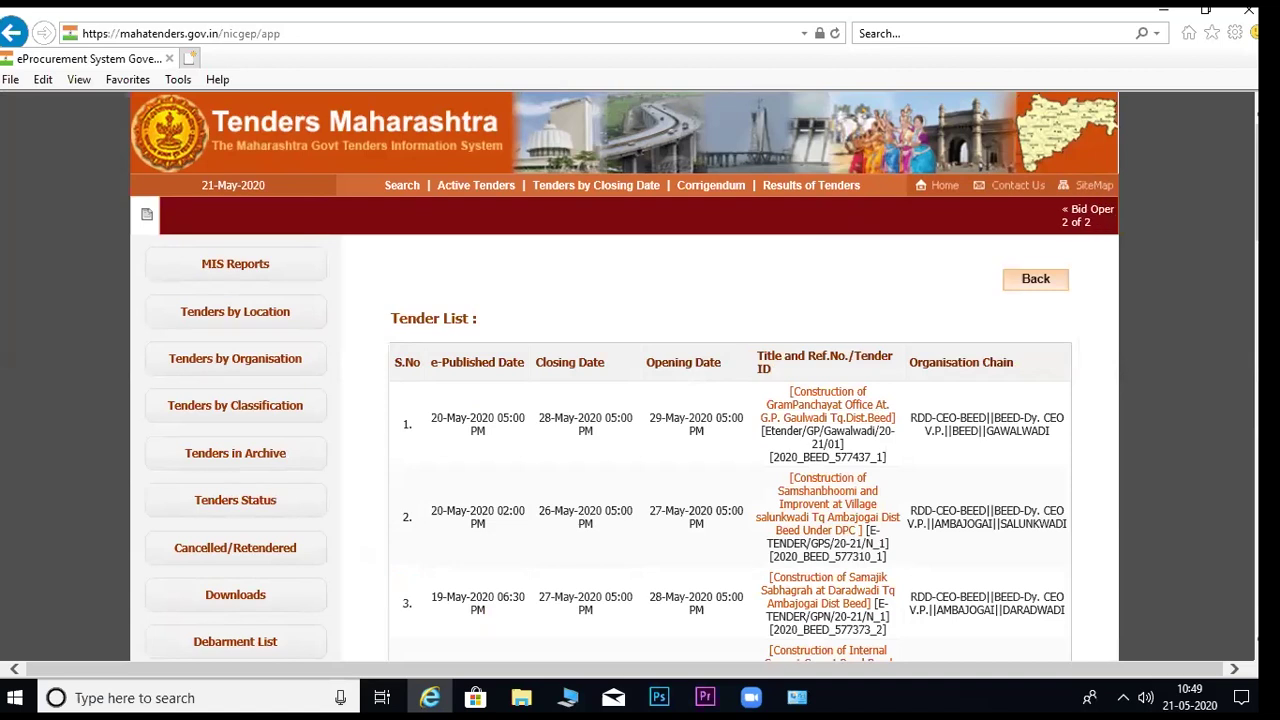
Page through the beed results to the last Tender List page
scroll(640, 400, down, 20)
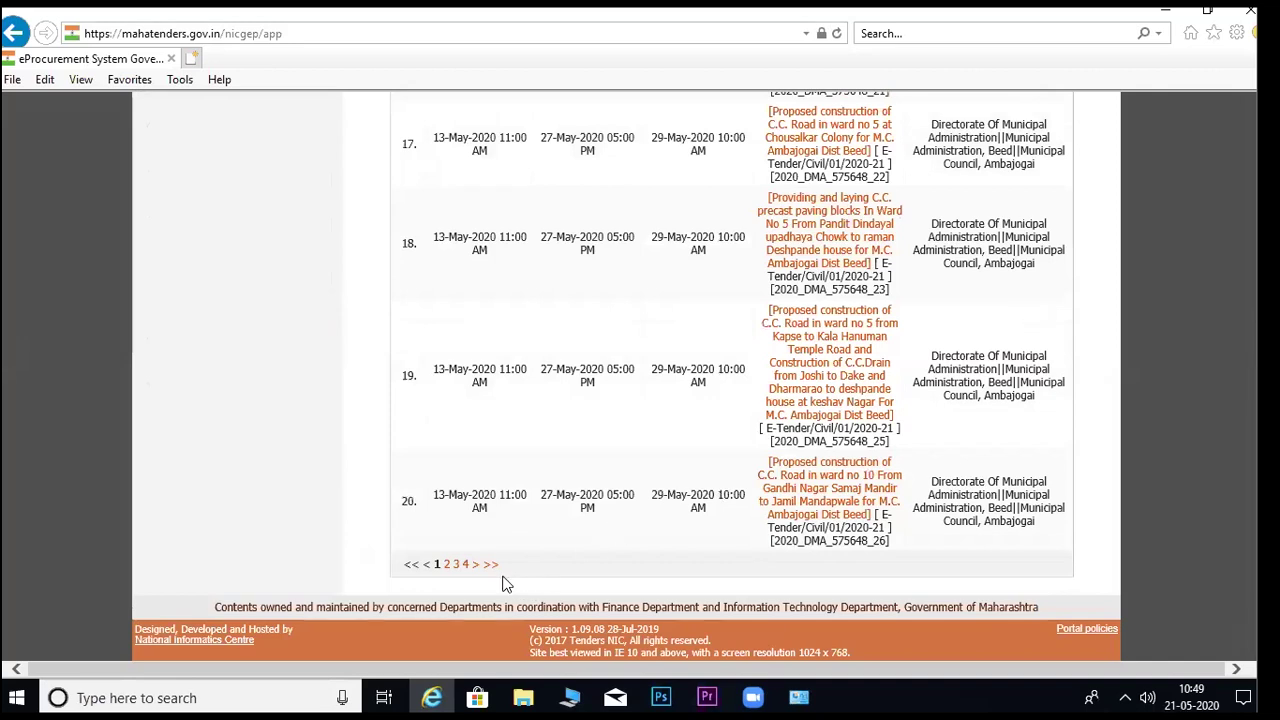
click(491, 566)
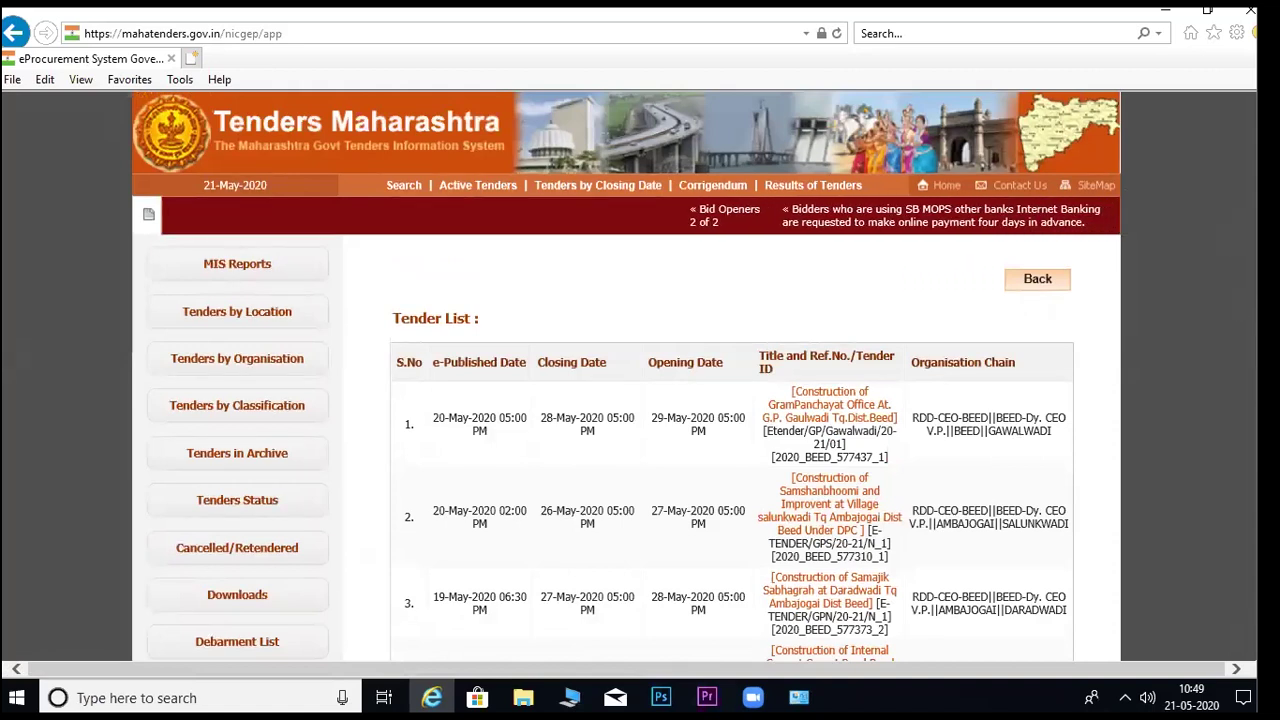
scroll(640, 400, down, 1)
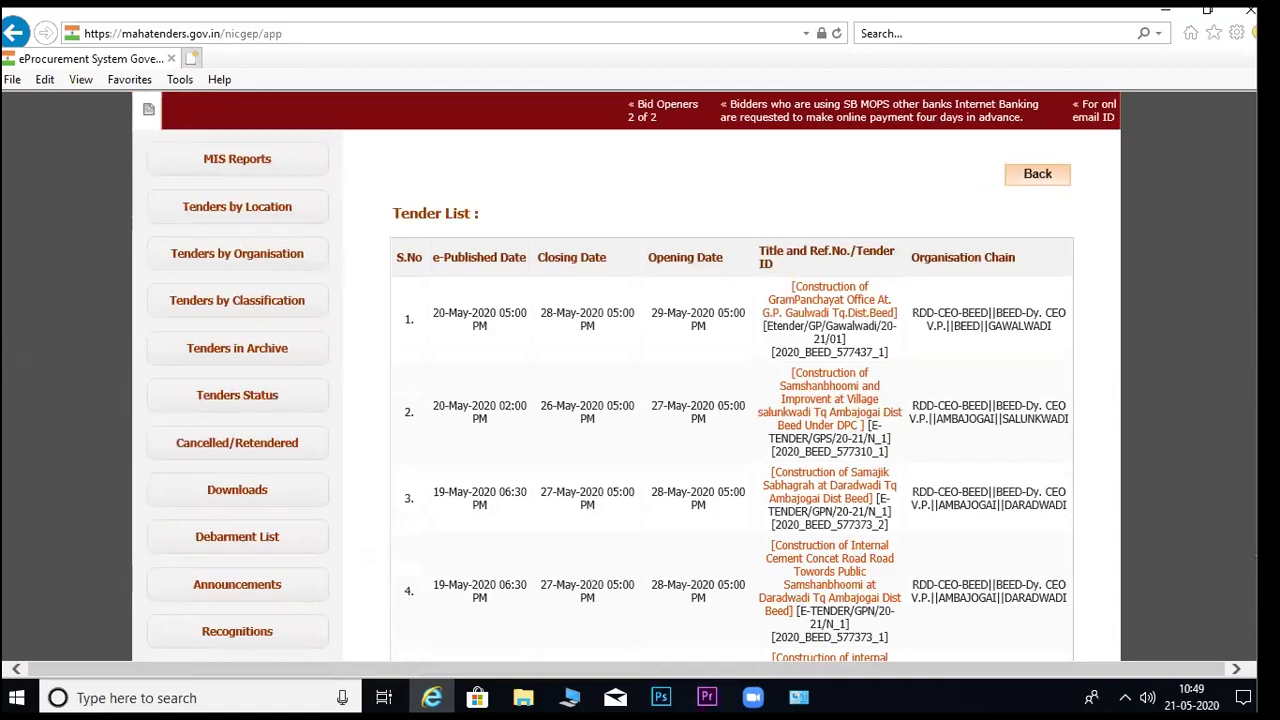
scroll(640, 400, down, 1)
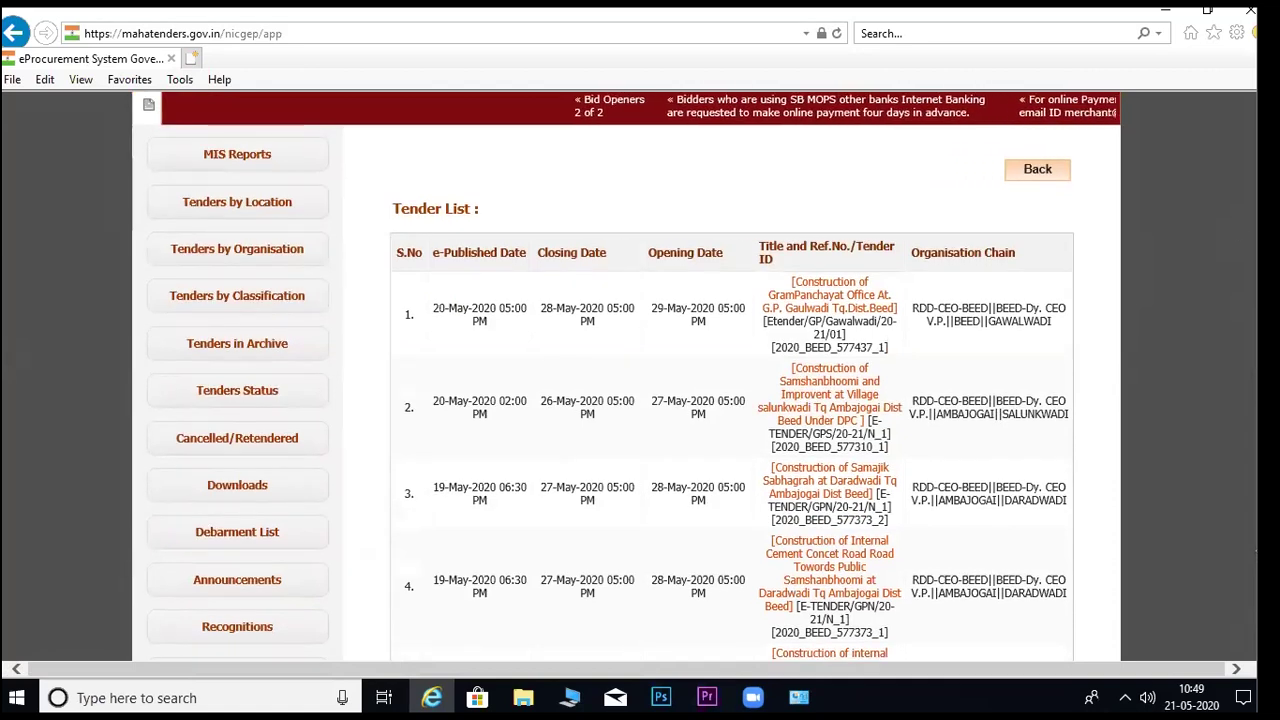
scroll(627, 377, down, 5)
scroll(640, 376, down, 10)
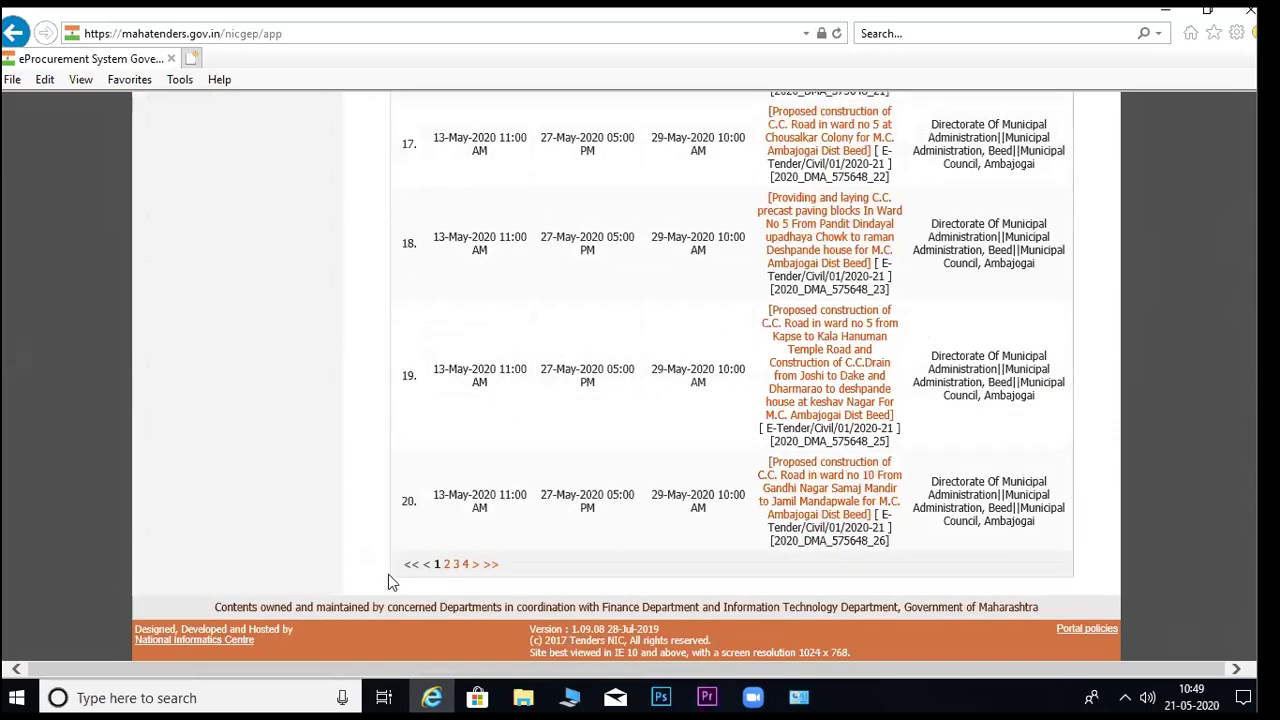
click(489, 573)
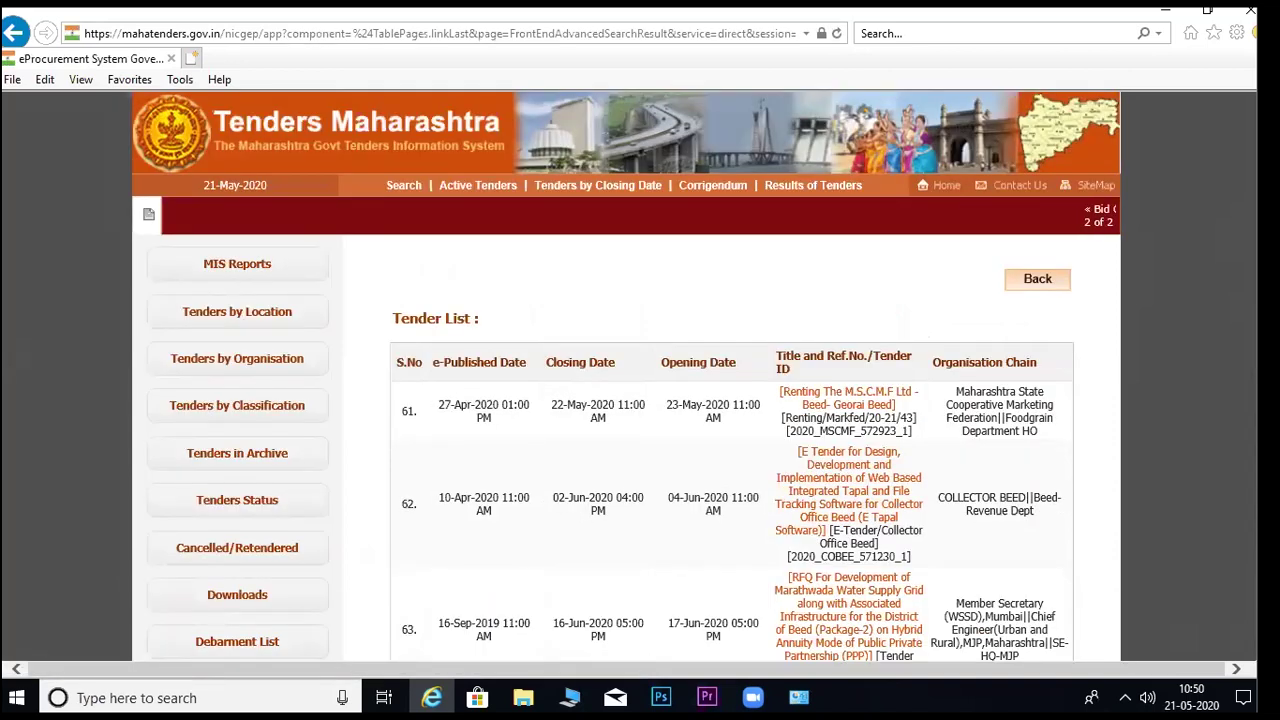
Highlight tender 63 as the total count and scroll back to the top
scroll(626, 375, down, 5)
scroll(626, 375, up, 3)
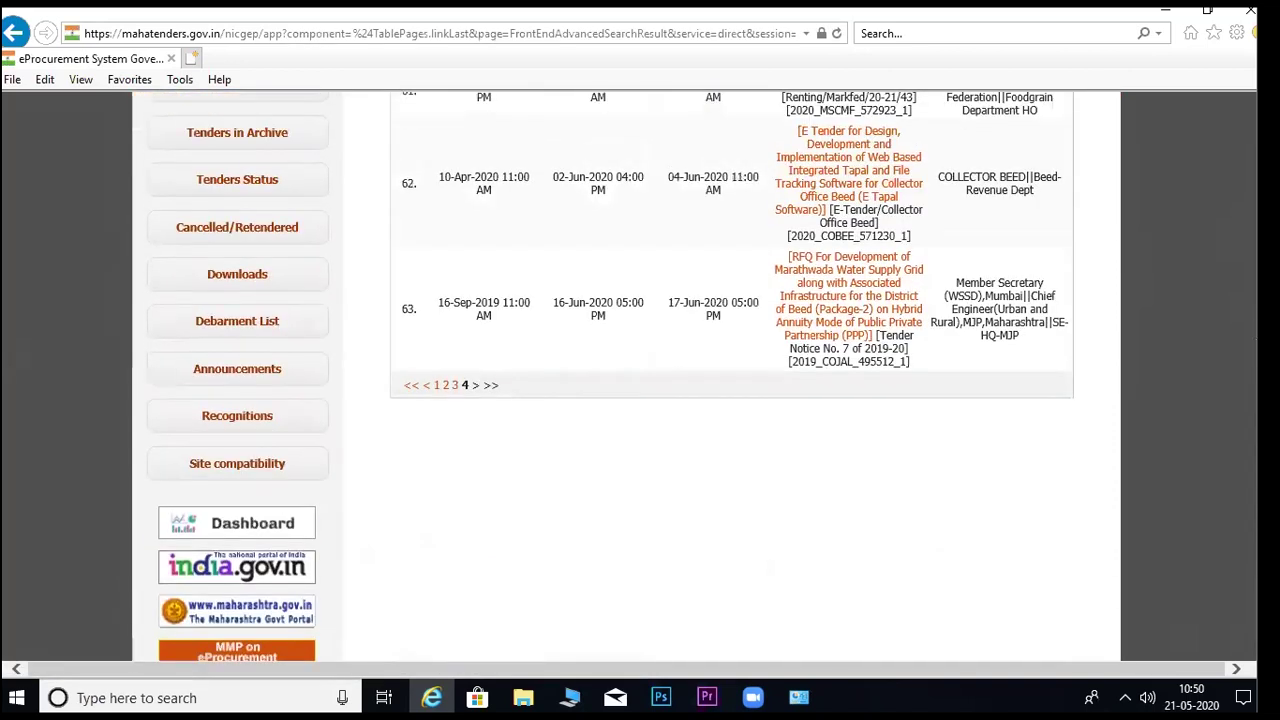
double_click(407, 374)
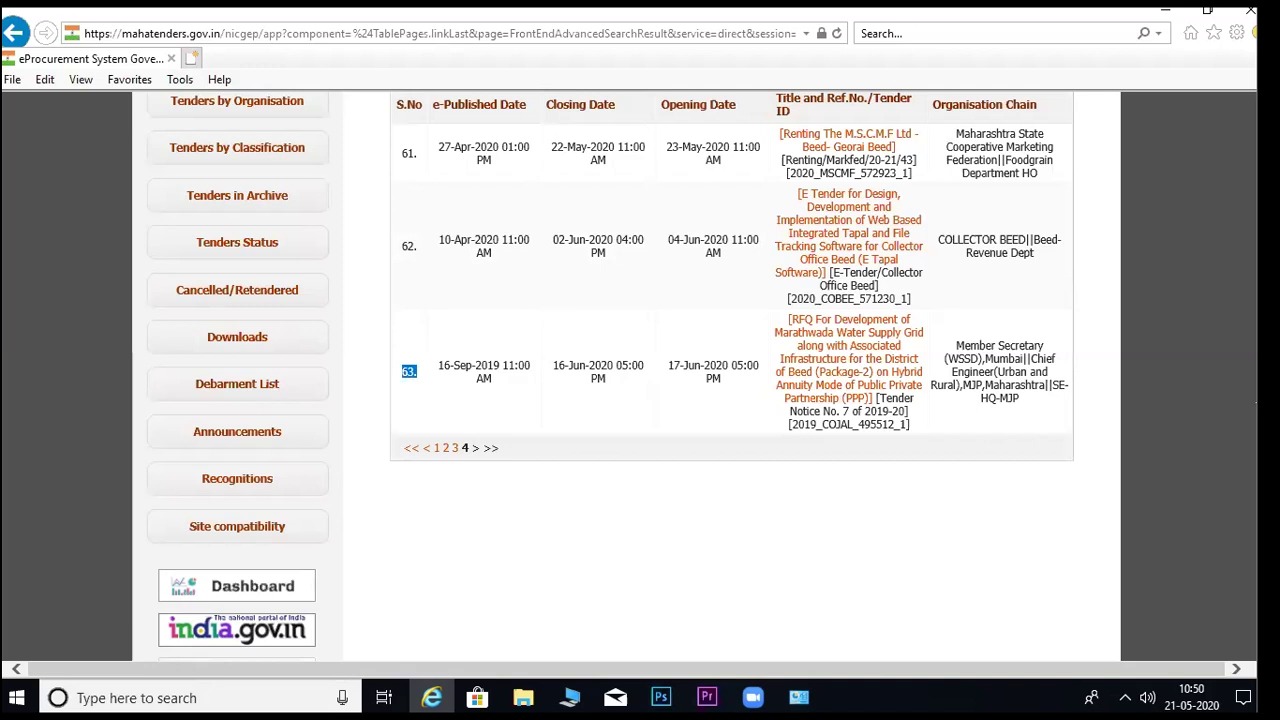
scroll(626, 375, up, 4)
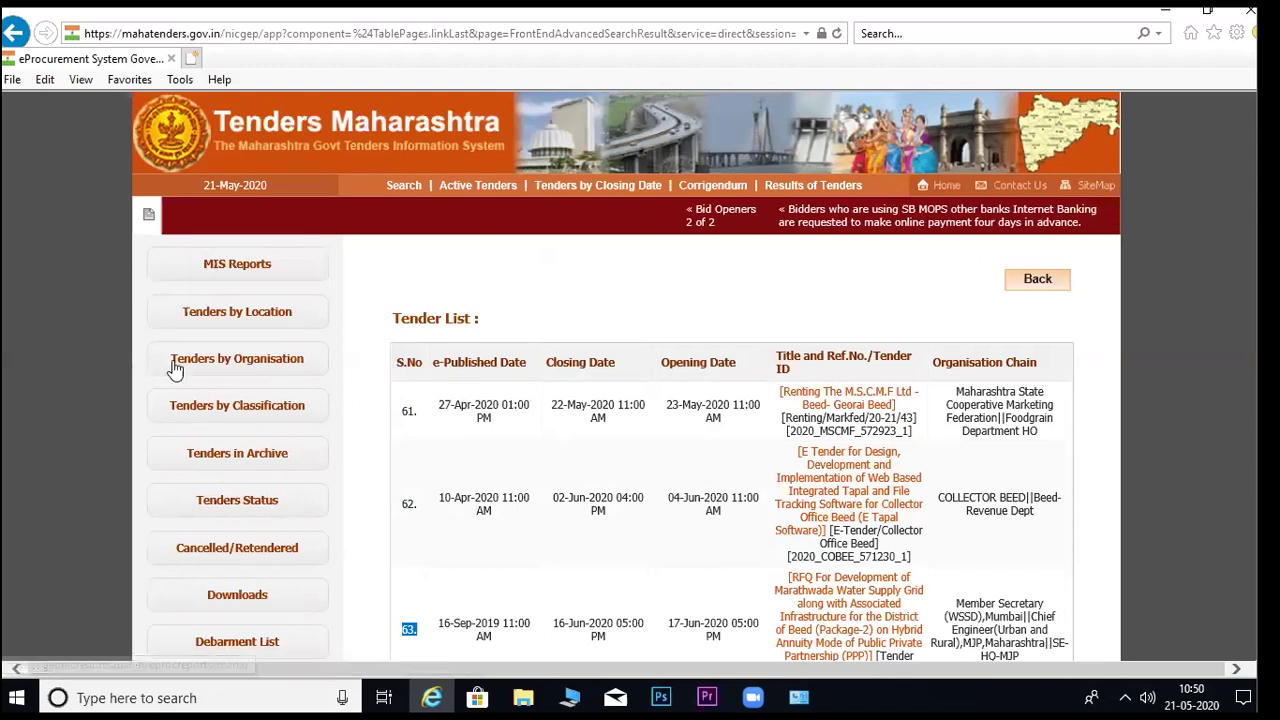
Show tender counts by organisation and pick RDD-CEO-BEED's 15 tenders
click(255, 364)
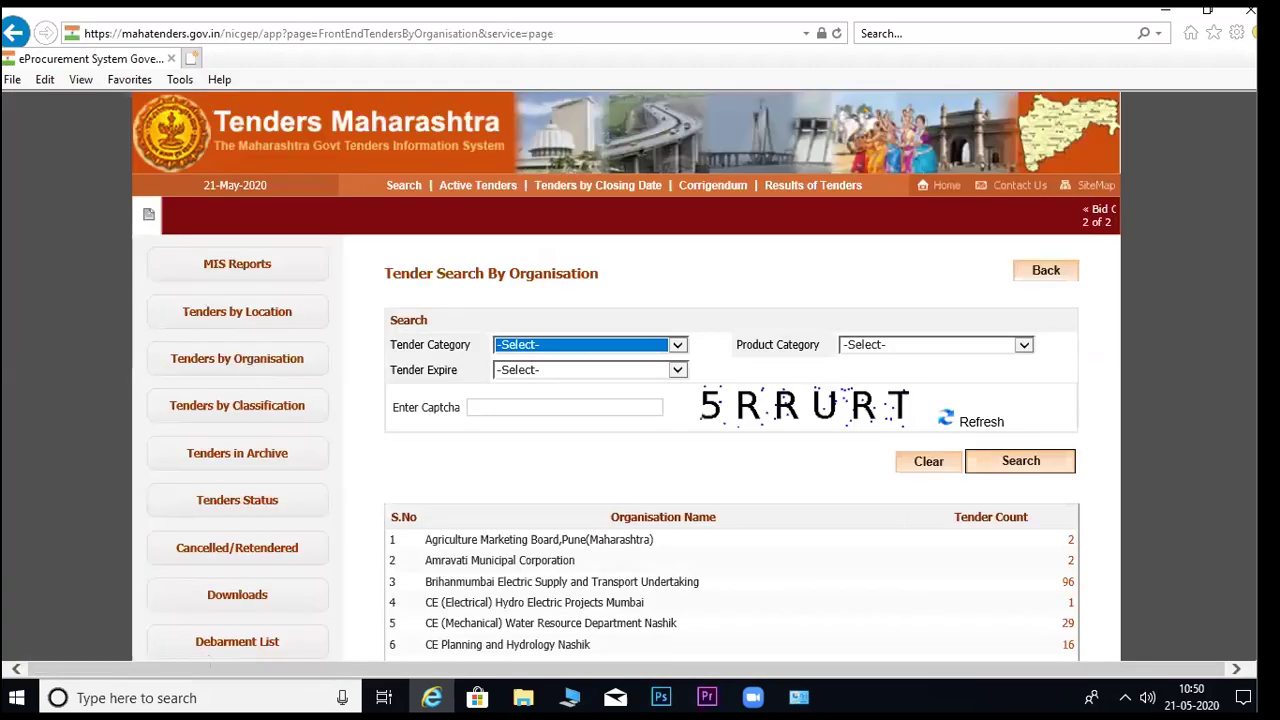
scroll(627, 377, down, 5)
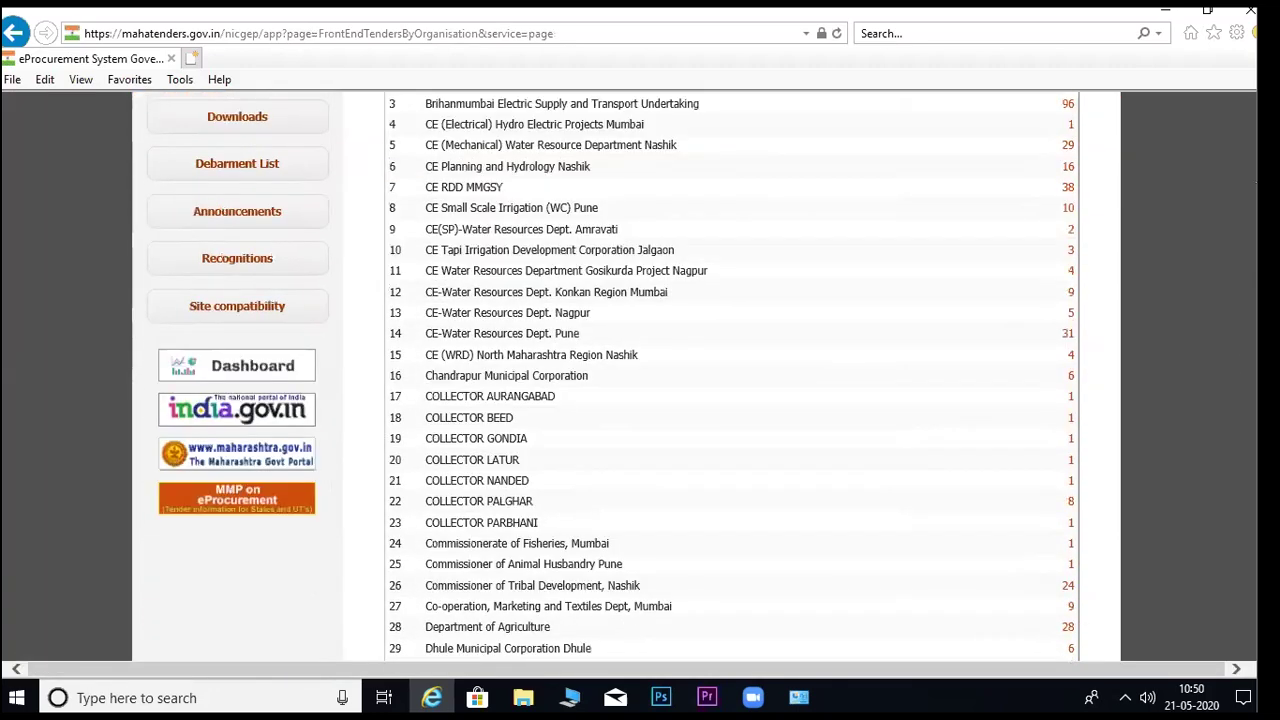
scroll(640, 377, down, 4)
scroll(1233, 540, down, 14)
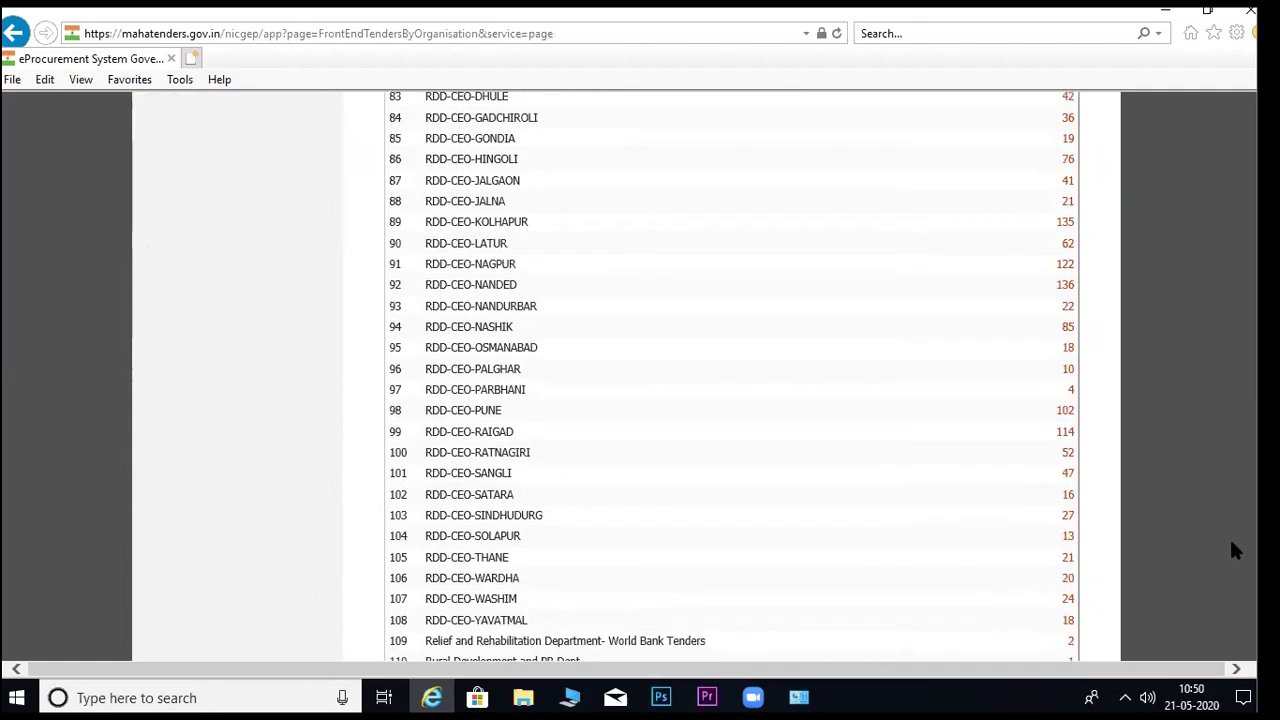
scroll(1233, 548, down, 1)
scroll(1233, 530, up, 3)
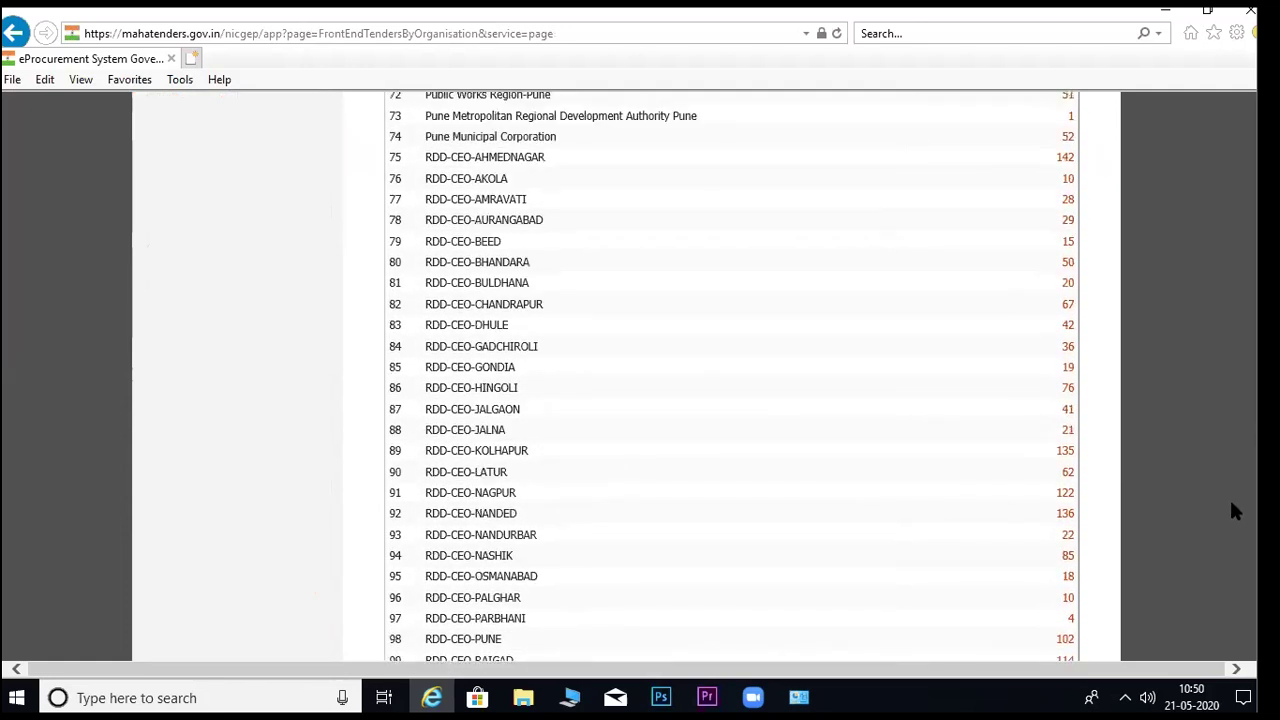
scroll(1234, 511, up, 1)
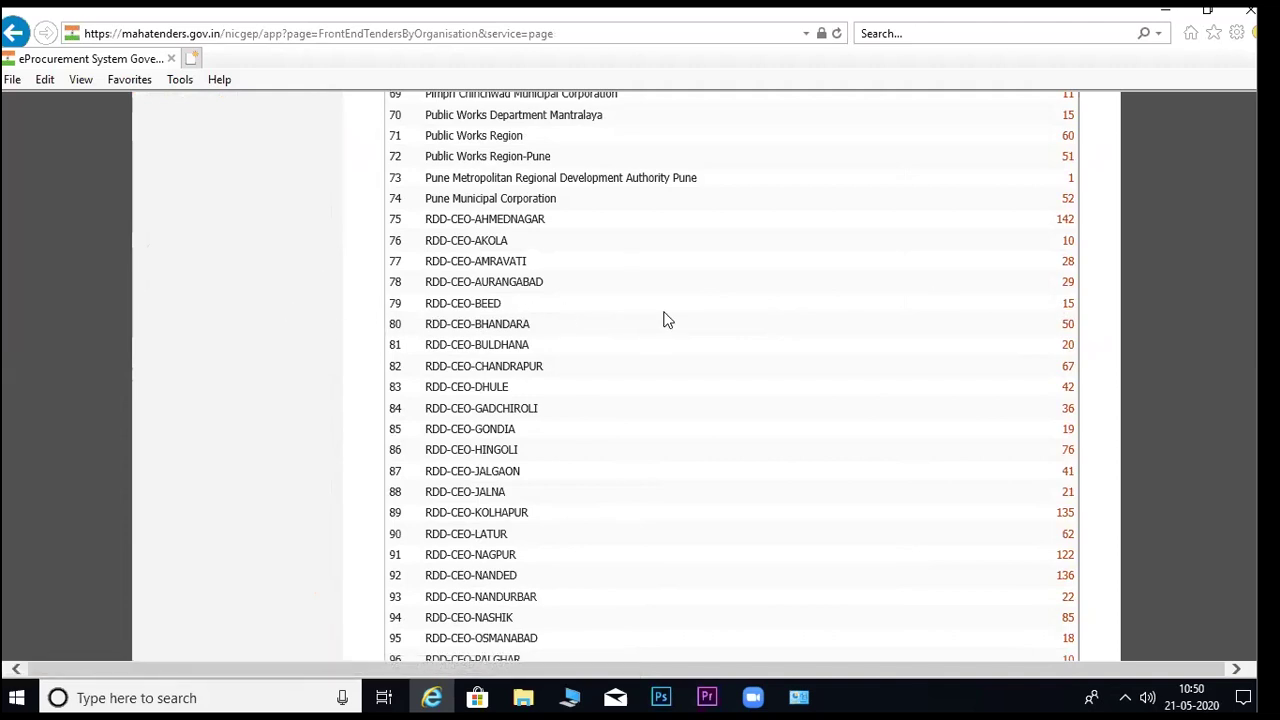
click(1067, 305)
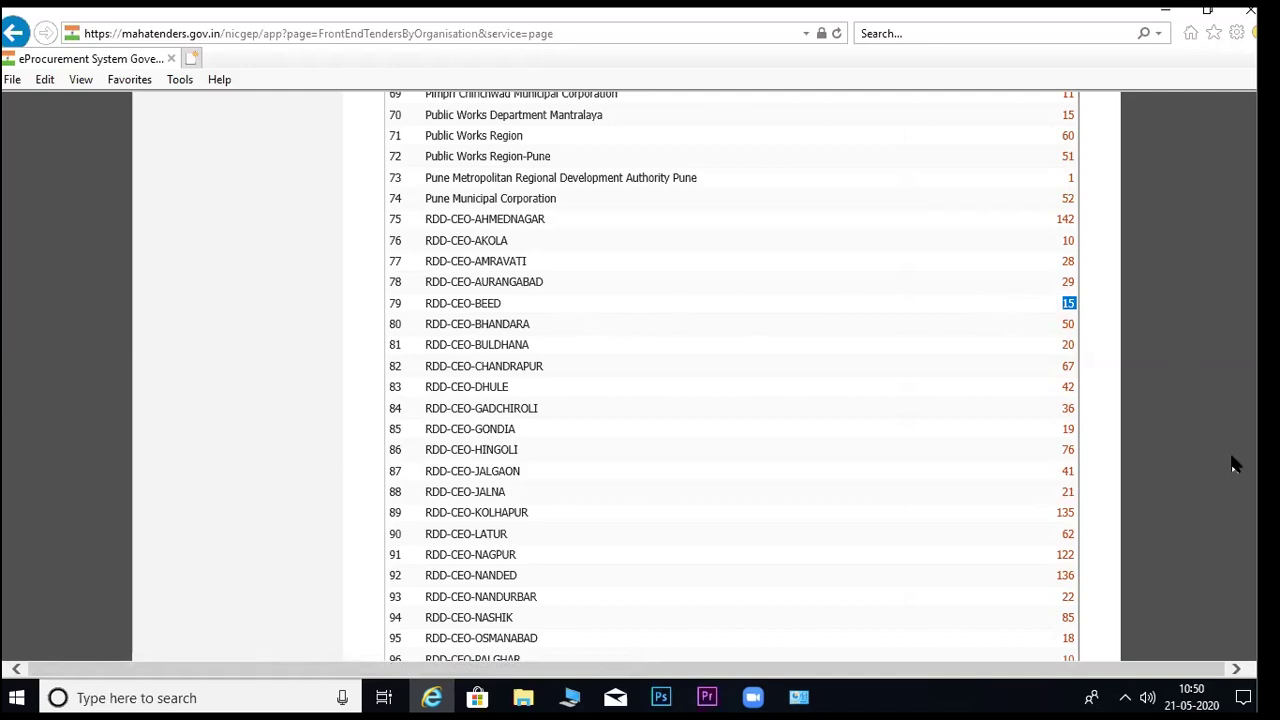
scroll(640, 380, up, 15)
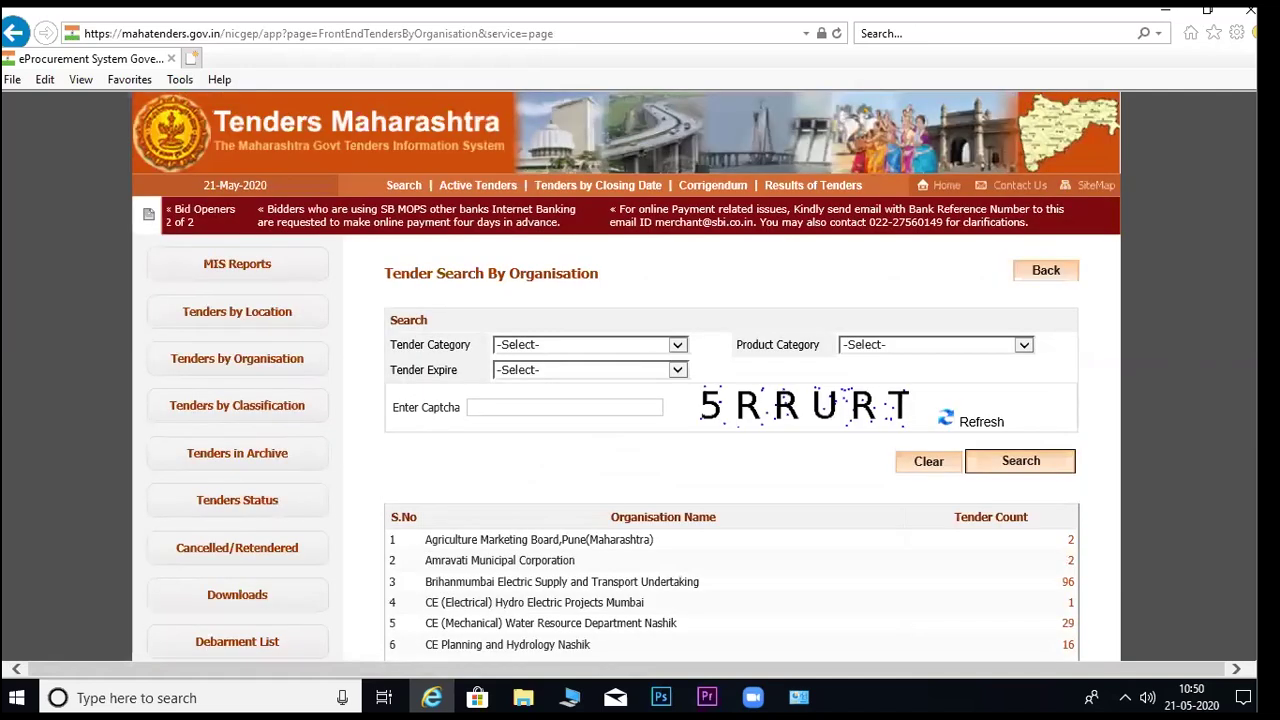
From the home page, run a tender search for the keyword 'pune'
click(947, 186)
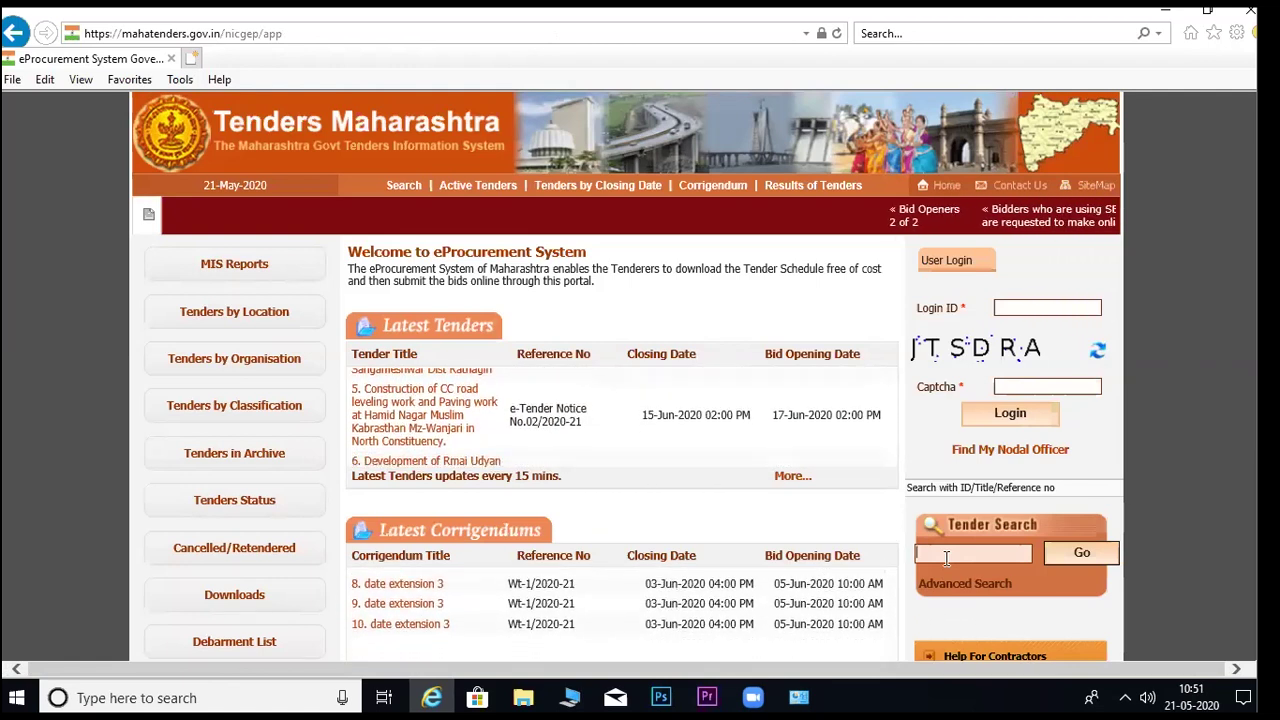
click(946, 555)
text(pune)
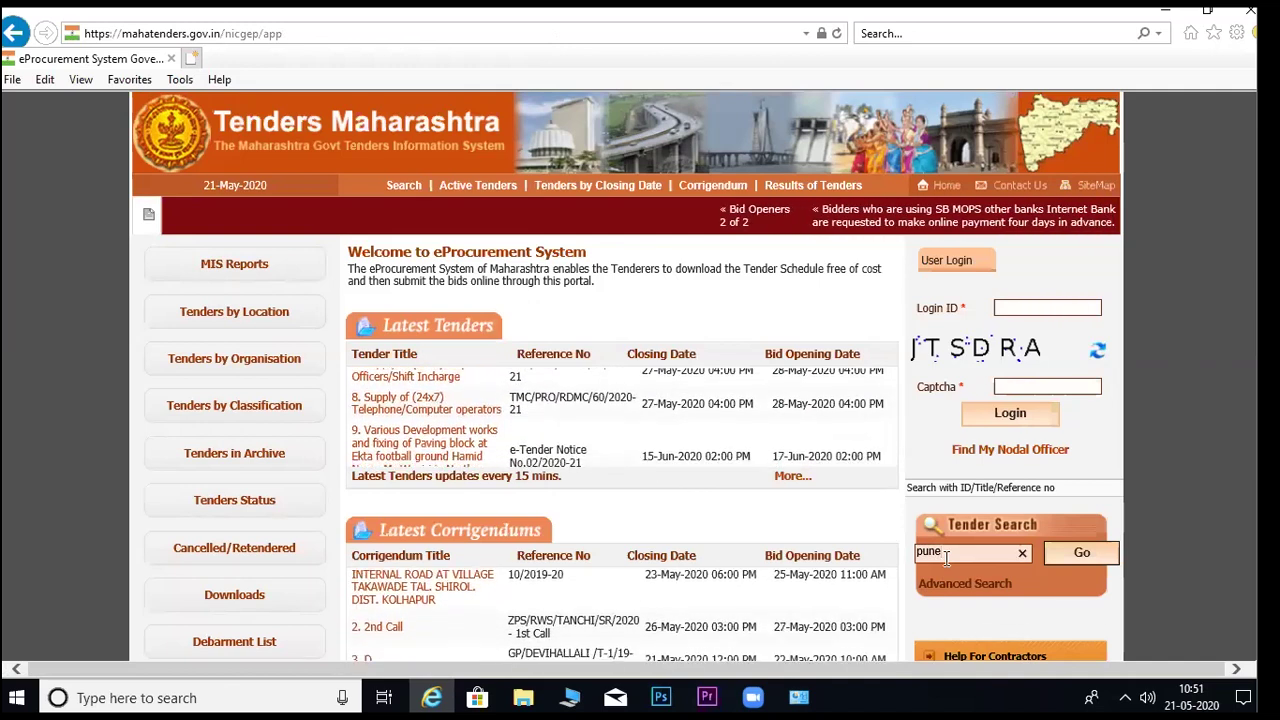
click(1082, 560)
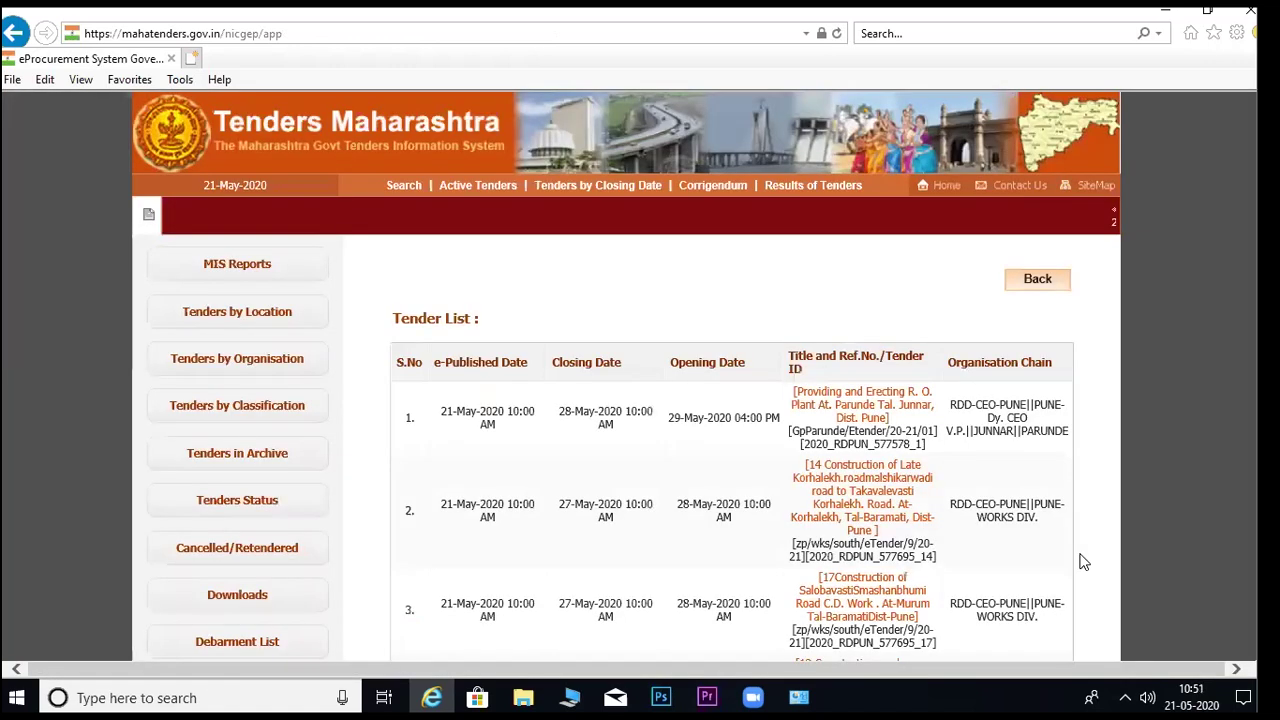
Jump to the last page of pune results and select the final serial number, 127
scroll(1080, 562, down, 2)
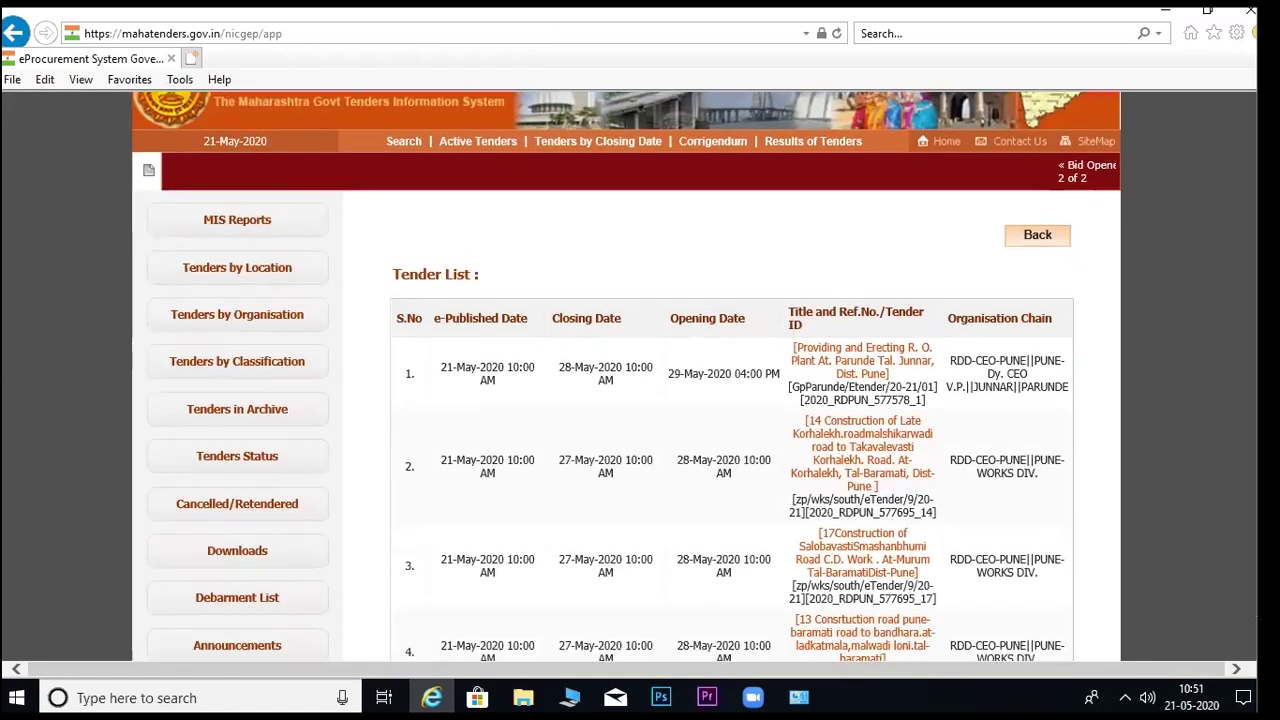
scroll(1229, 430, down, 15)
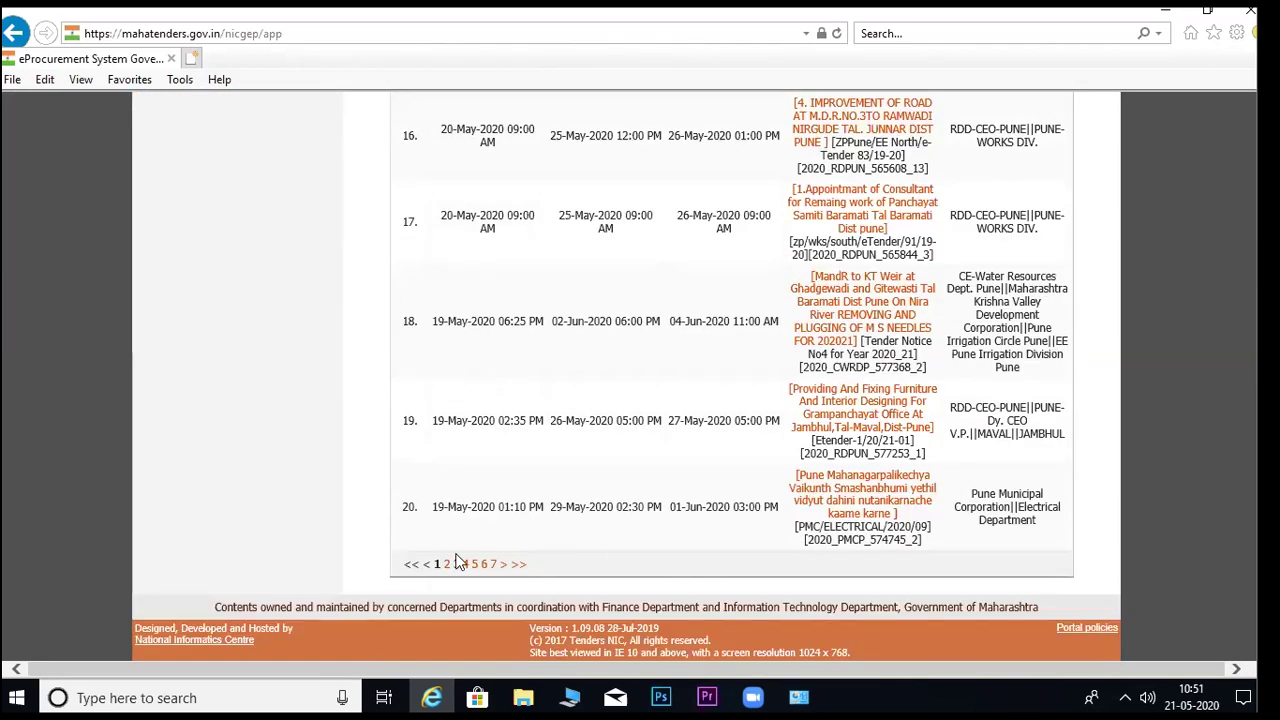
click(520, 568)
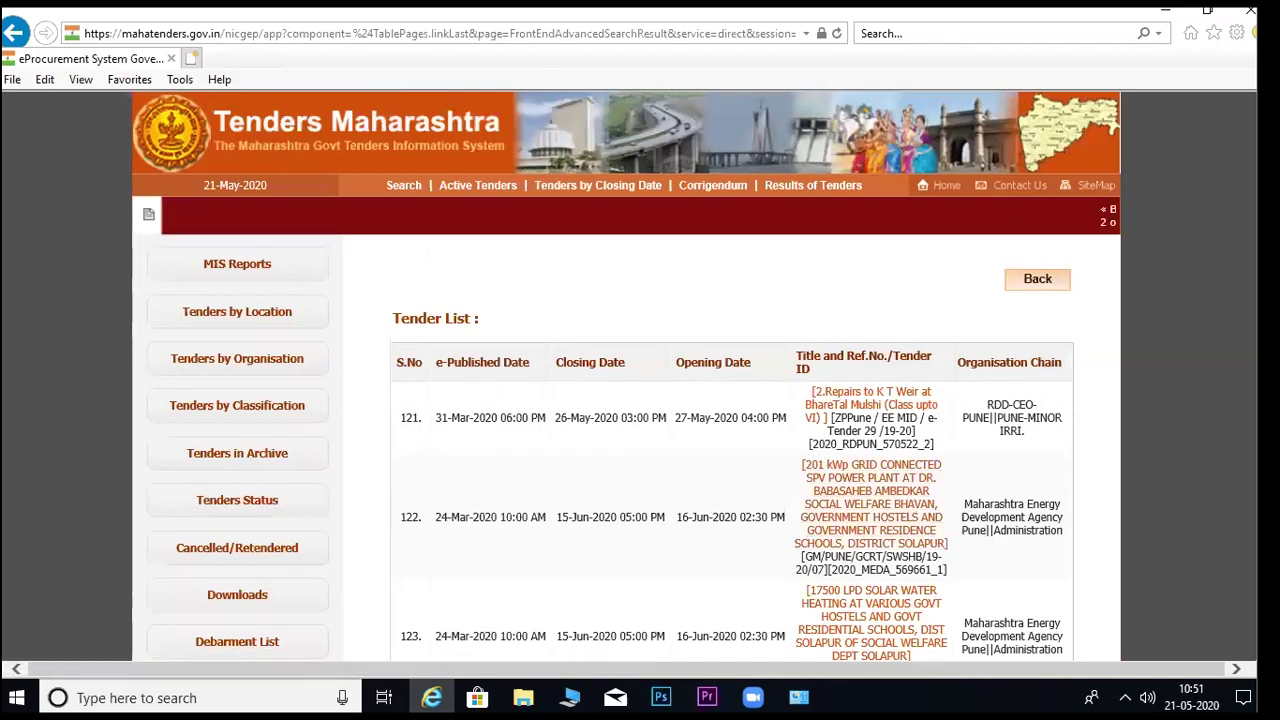
scroll(908, 503, down, 15)
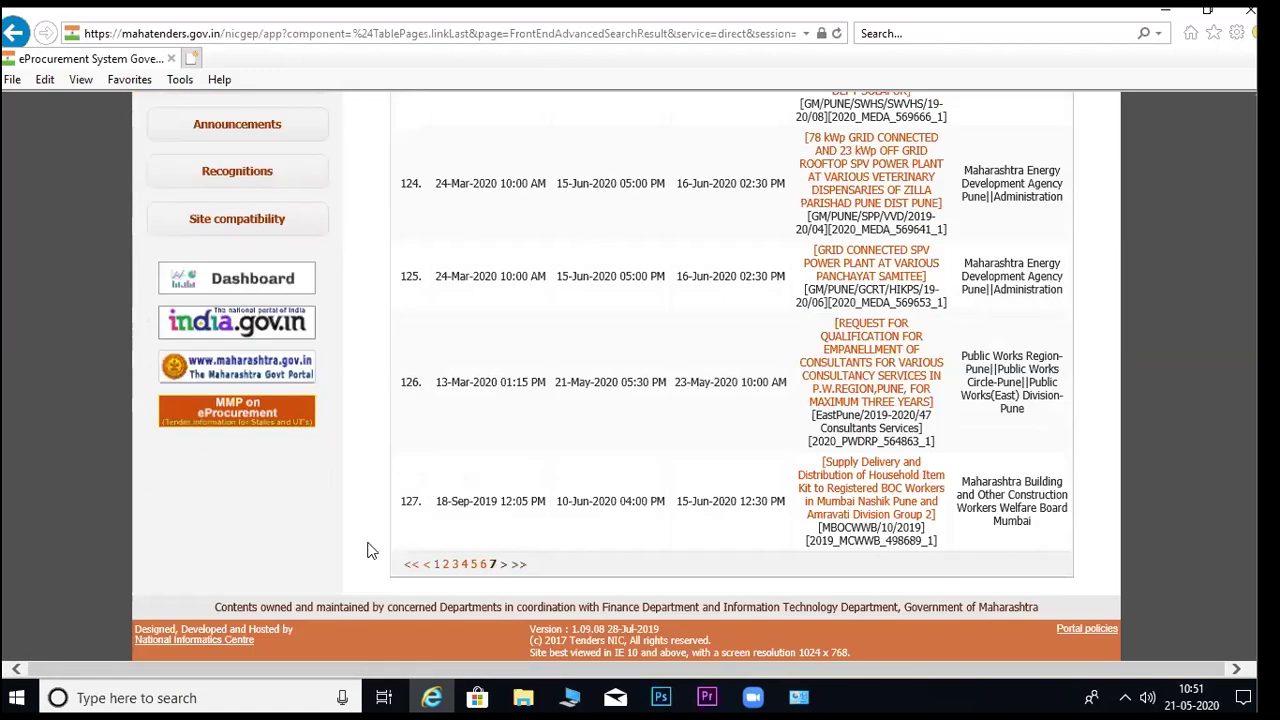
mouse_move(412, 500)
mouse_down()
mouse_move(928, 525)
mouse_move(397, 500)
mouse_move(419, 502)
mouse_up()
double_click(405, 504)
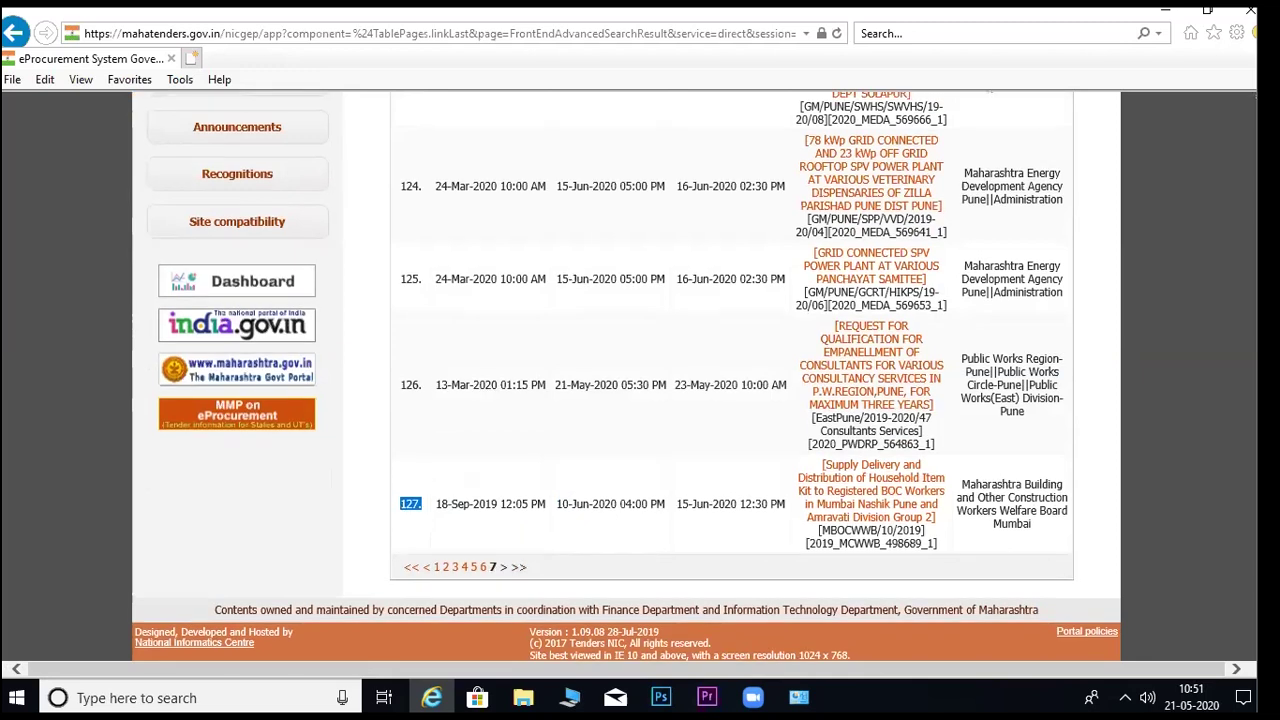
Load the tender counts grouped by organisation for the pune search
scroll(1050, 487, up, 3)
scroll(626, 376, up, 3)
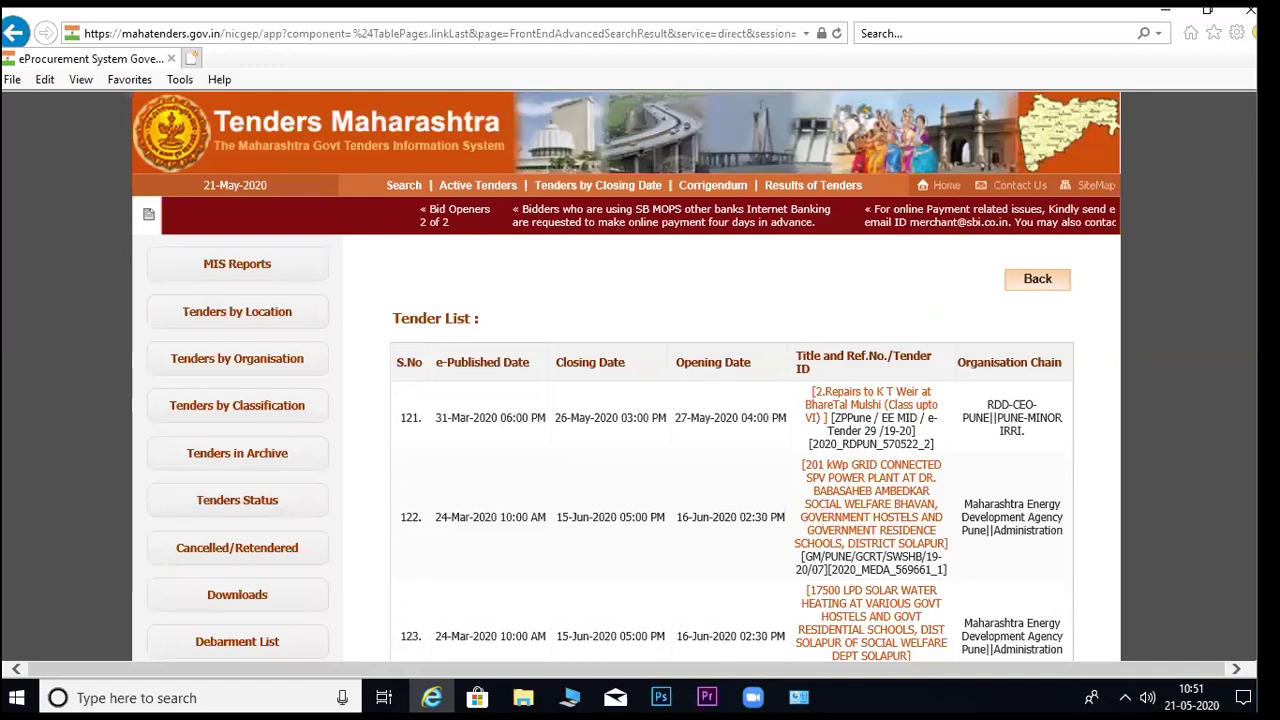
click(250, 369)
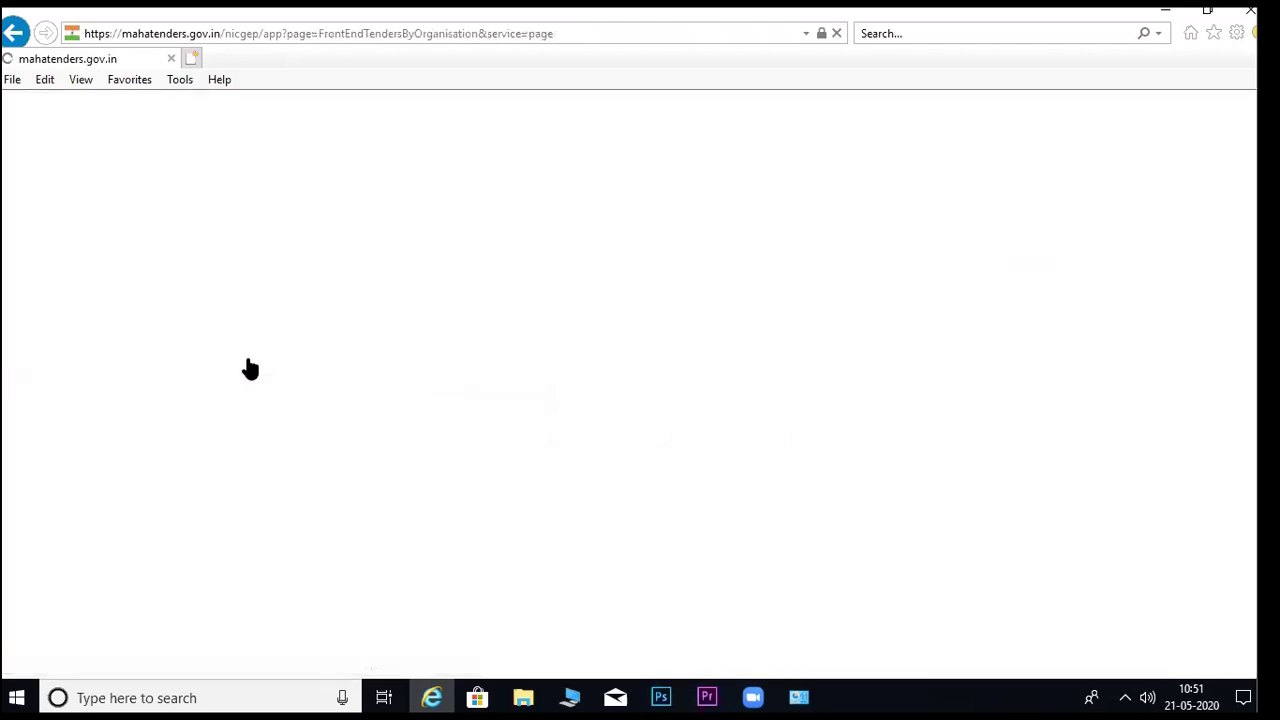